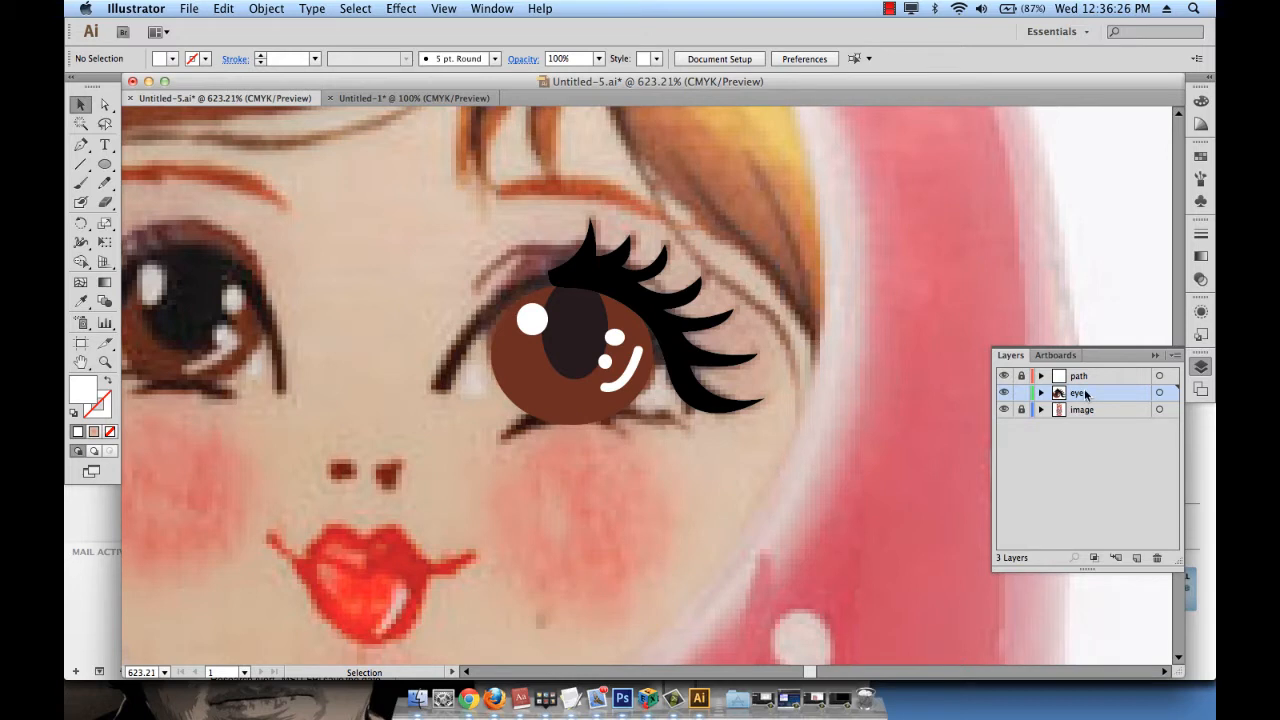
Activate the Paintbrush tool on the eye layer and set the fill colour to black.
click(84, 185)
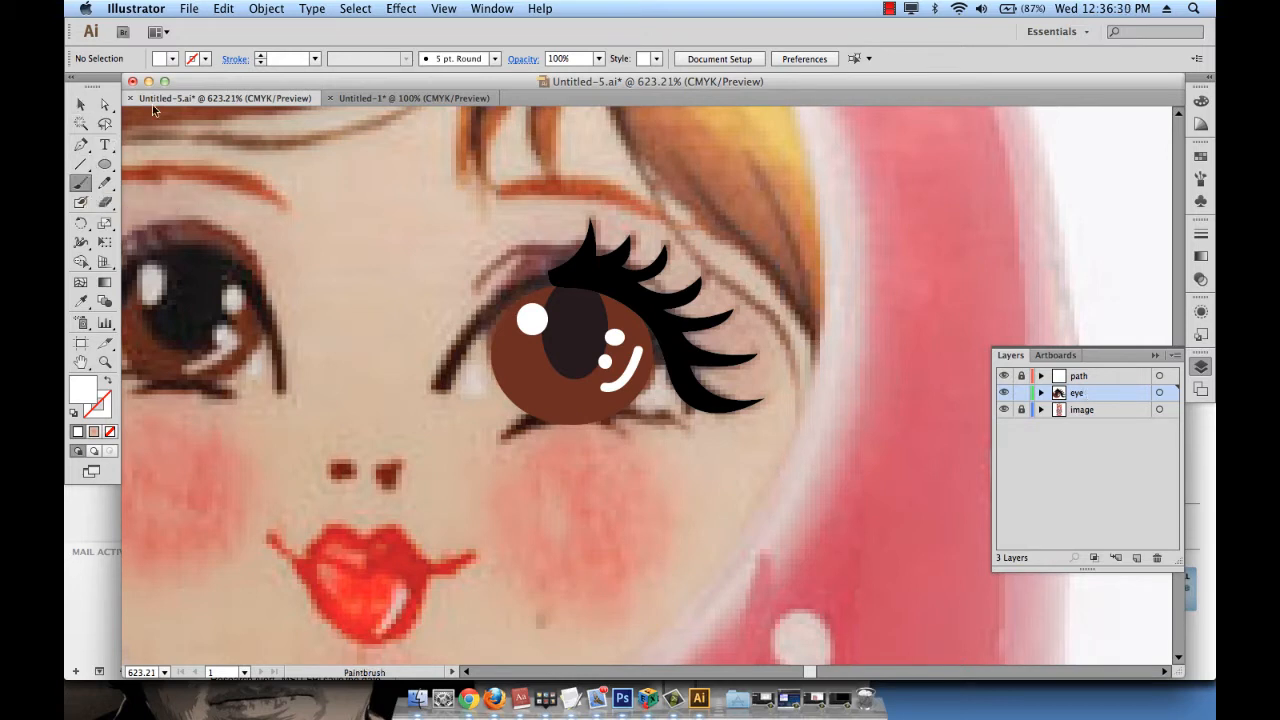
click(173, 62)
click(108, 86)
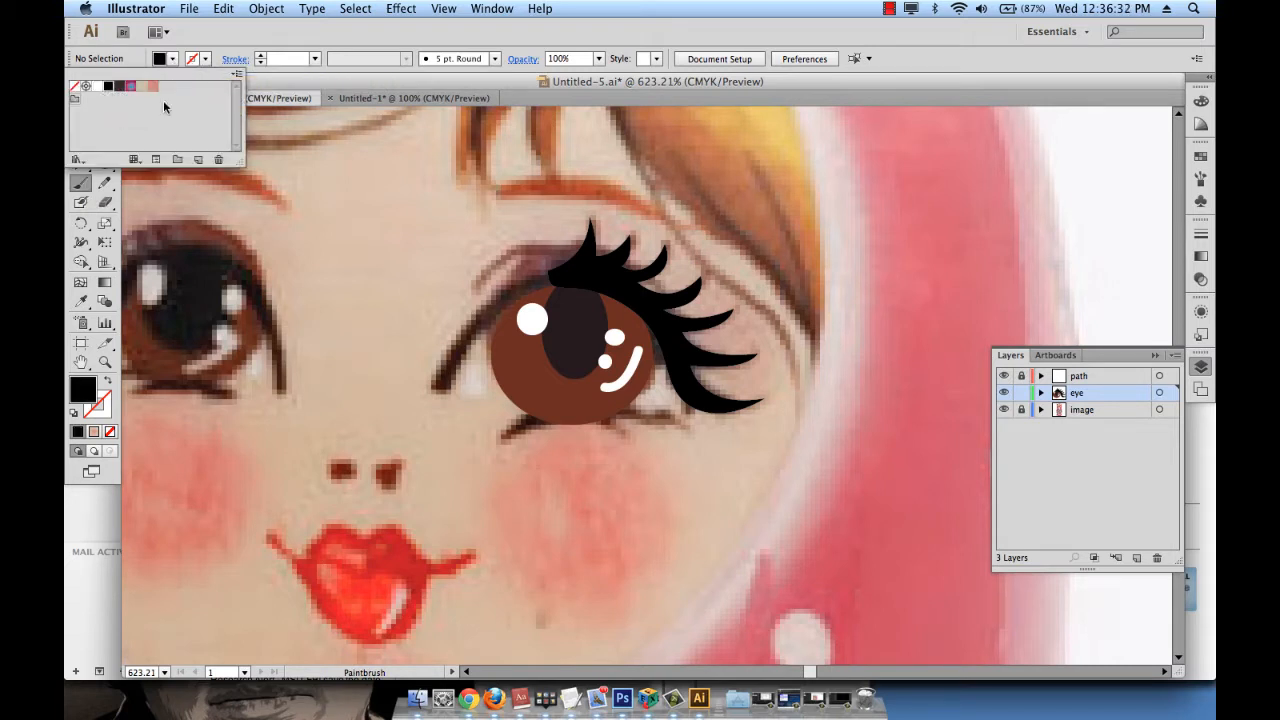
click(437, 368)
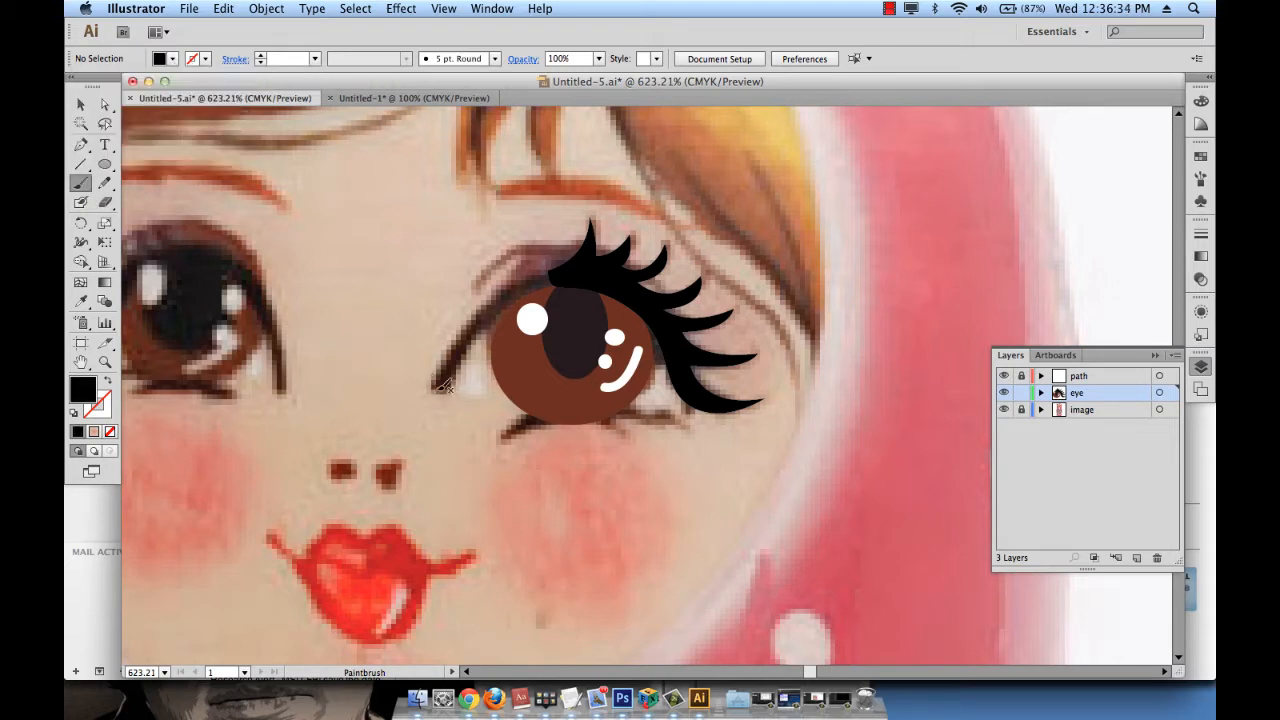
Try painting the upper eyelid line from the inner eye corner to the lashes with the 5 pt. Round brush, and undo it.
mouse_move(440, 388)
mouse_down()
mouse_move(512, 299)
mouse_move(584, 267)
mouse_up()
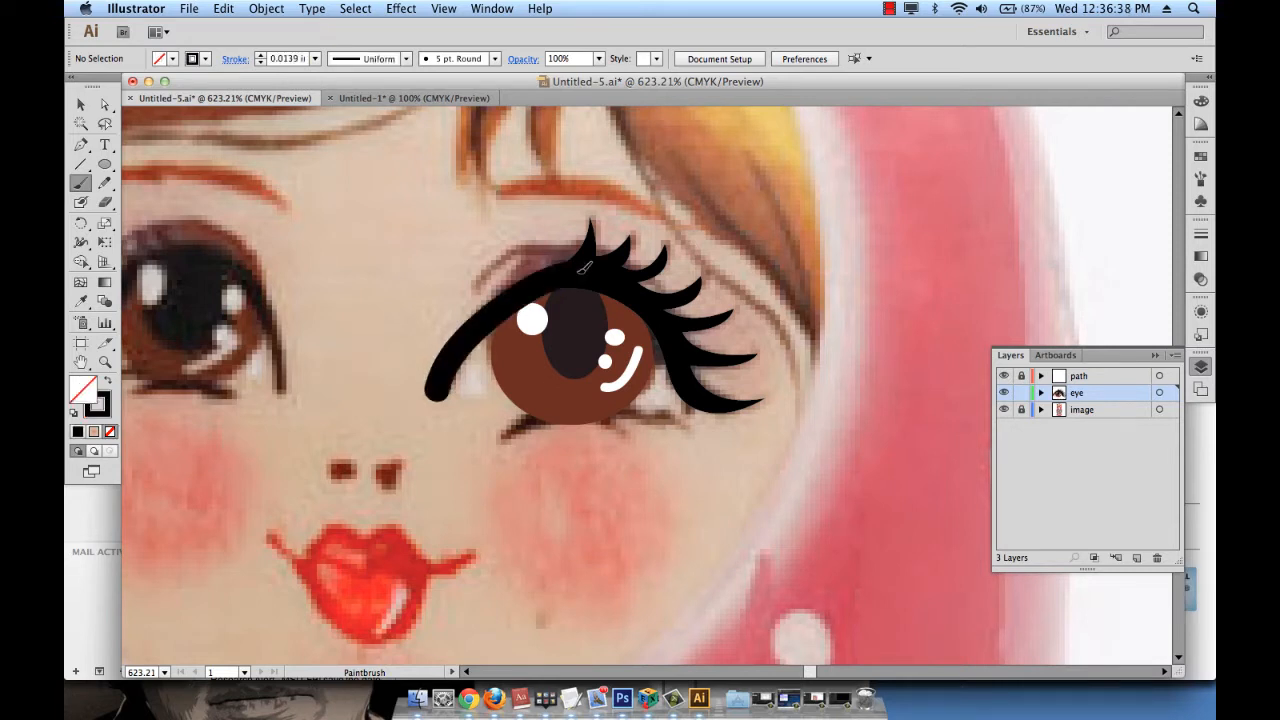
key(super+z)
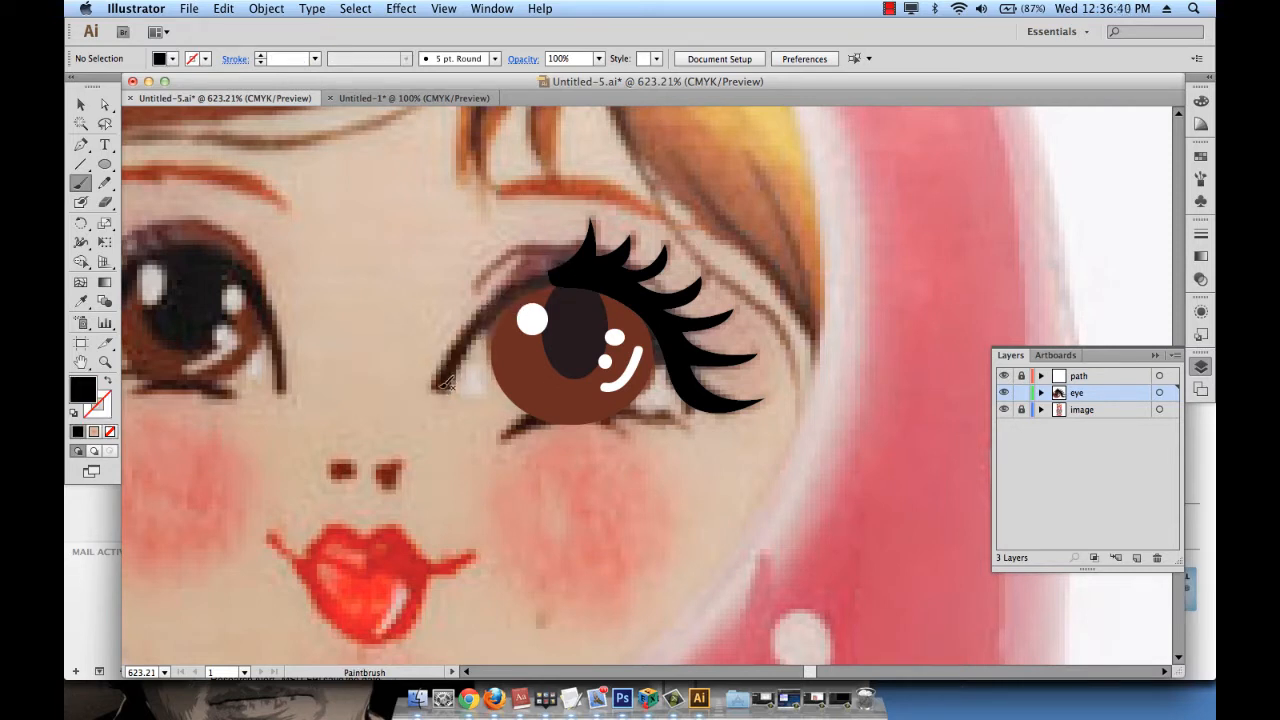
Open the Artistic_Calligraphic brush library and enlarge it to show all its brushes.
click(494, 9)
mouse_move(567, 585)
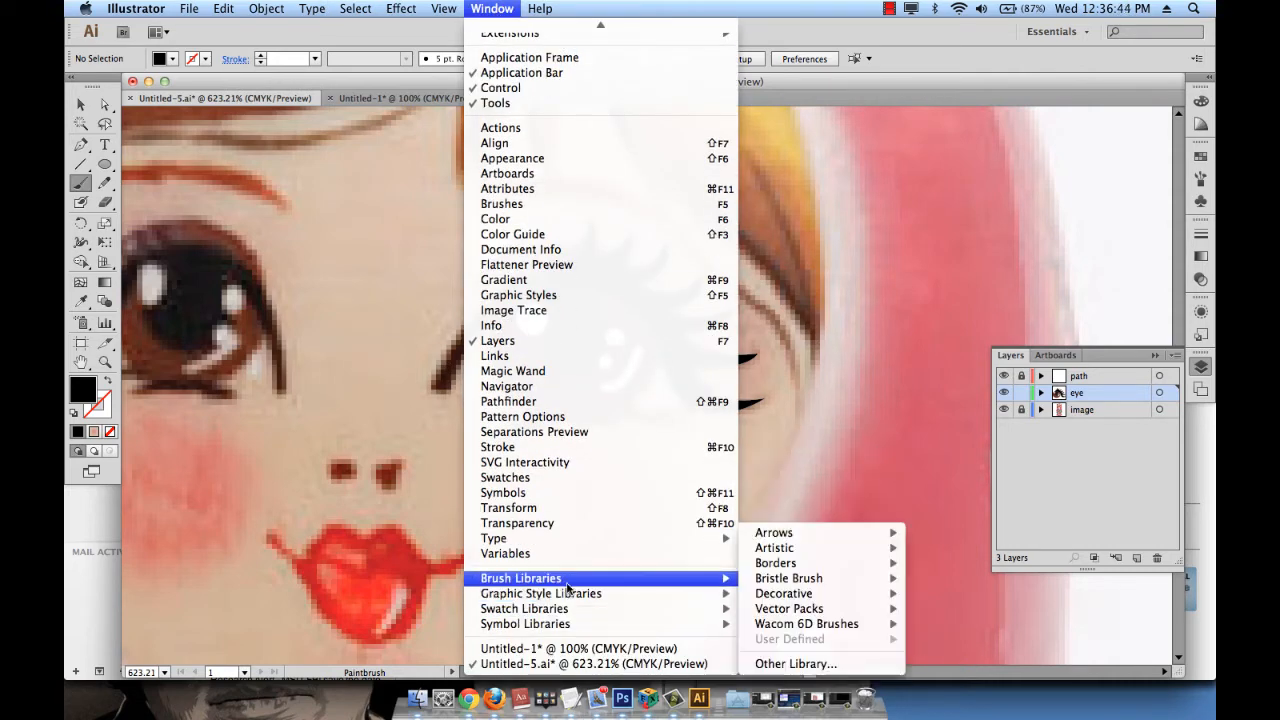
mouse_move(784, 540)
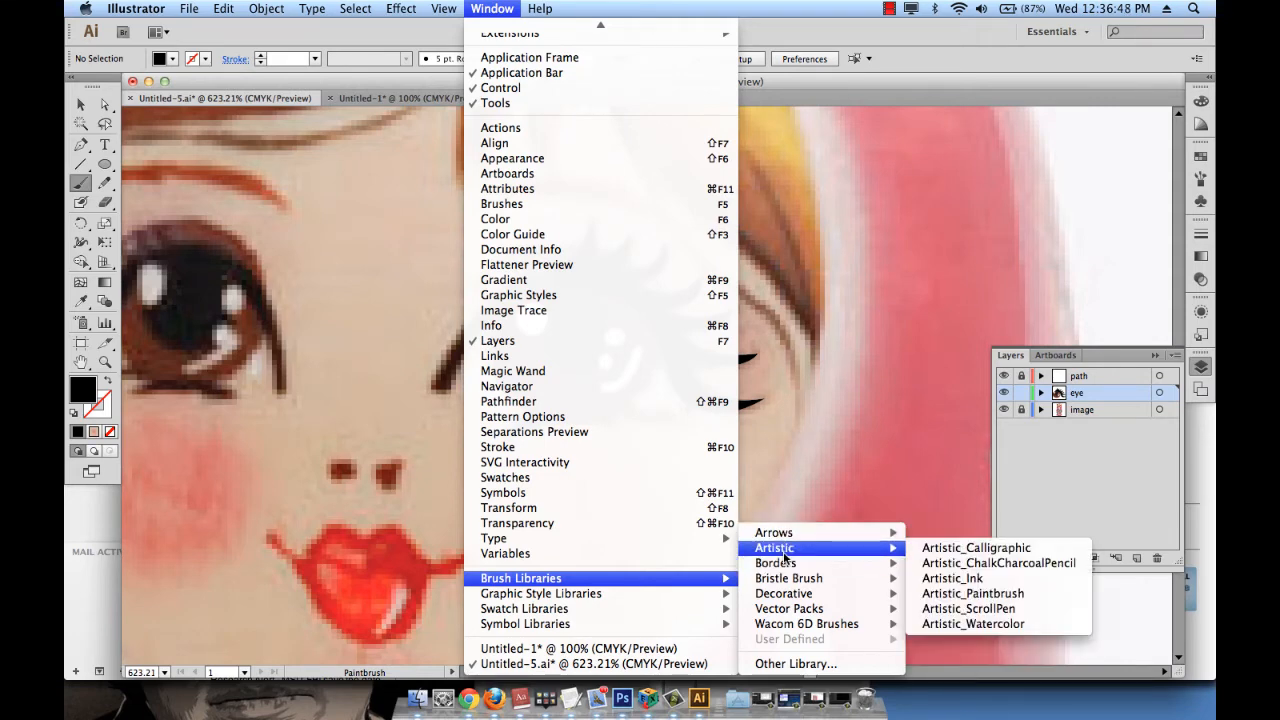
click(960, 548)
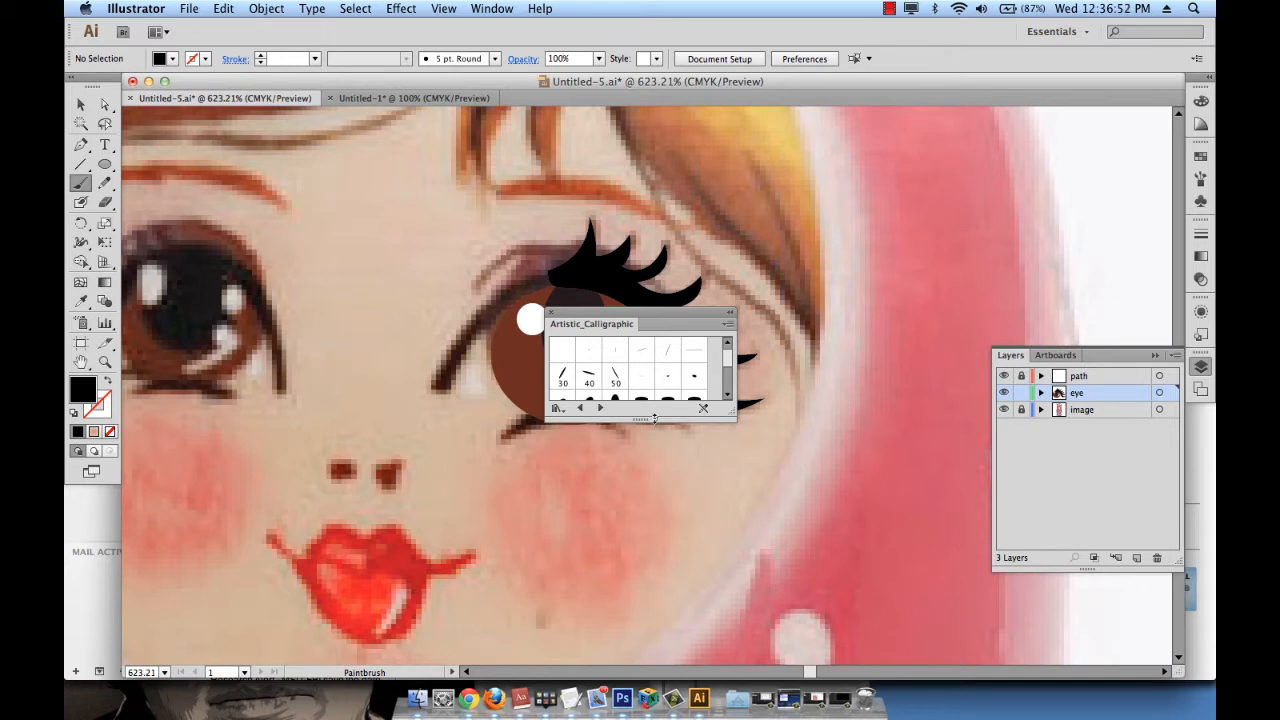
drag(654, 418, 656, 544)
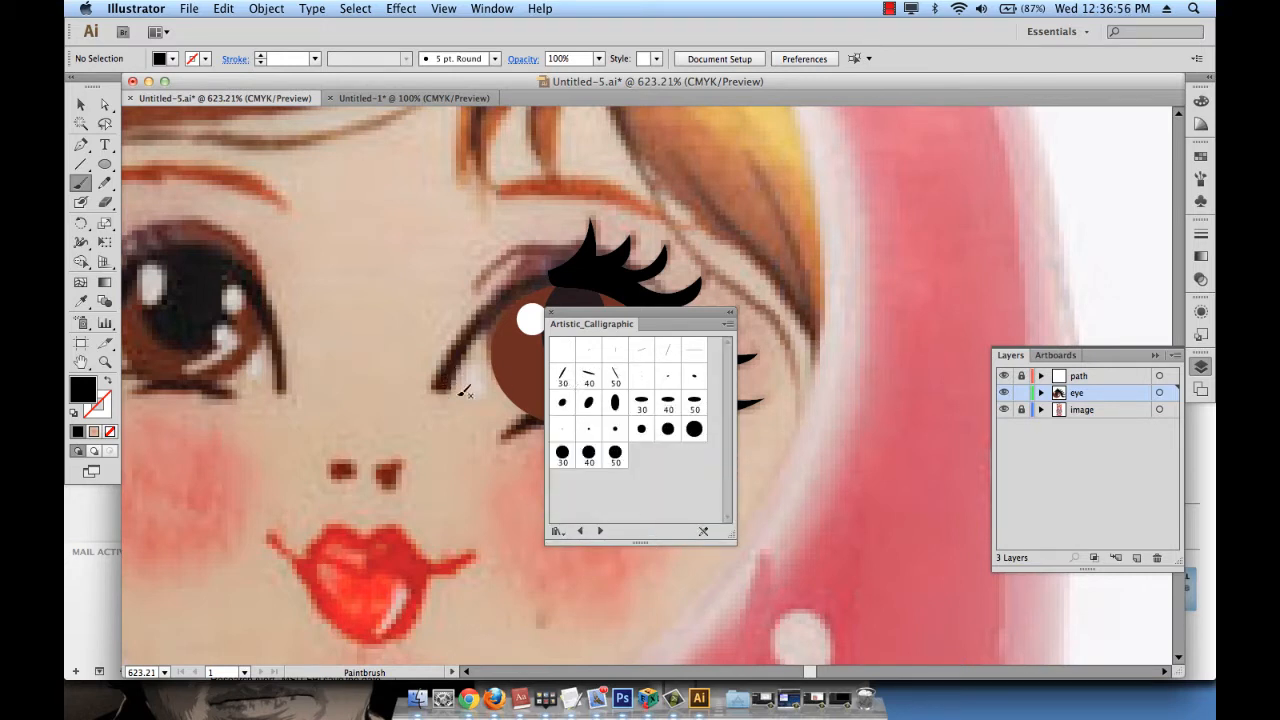
Paint the upper eyelid line from the inner eye corner up to the lashes with the 3 pt. Flat calligraphic brush.
click(593, 350)
mouse_move(424, 389)
mouse_down()
mouse_move(472, 326)
mouse_move(540, 287)
mouse_move(806, 243)
mouse_move(922, 195)
mouse_up()
Try a 0.05 in stroke weight on the upper eyelid line, settle on 0.02 in, and deselect the line.
super+click(433, 382)
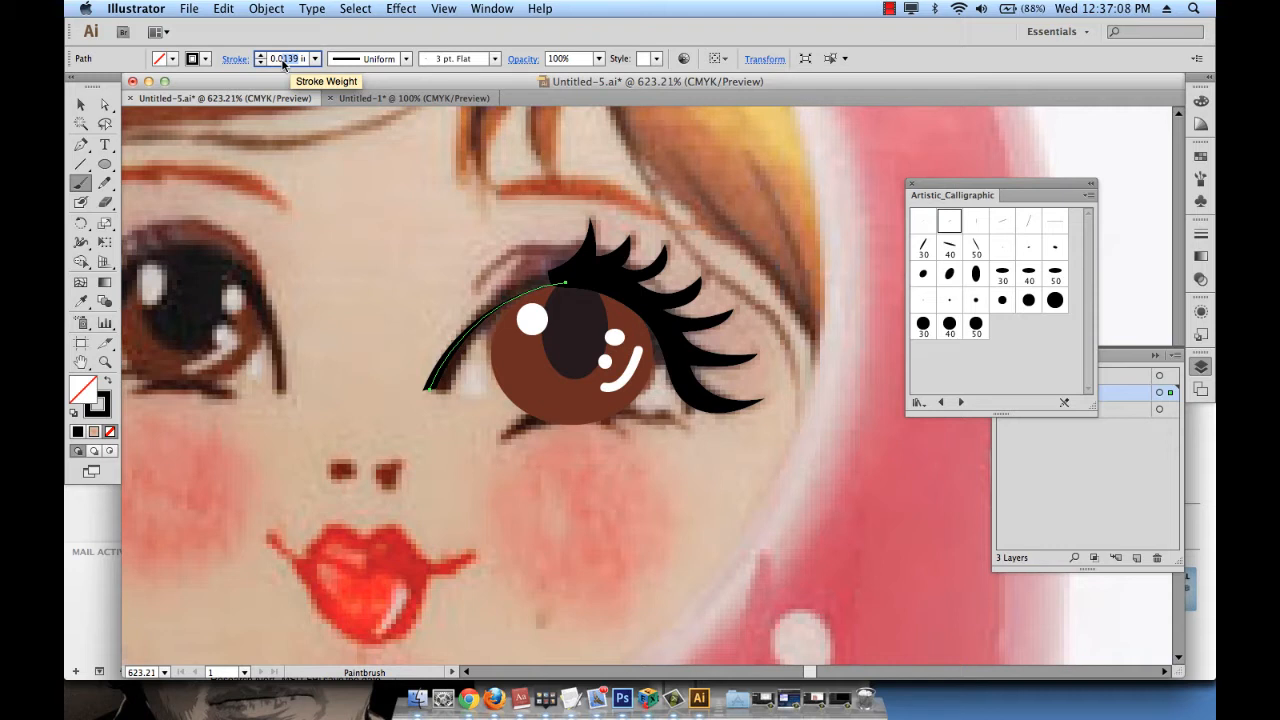
text(0.05)
key(Return)
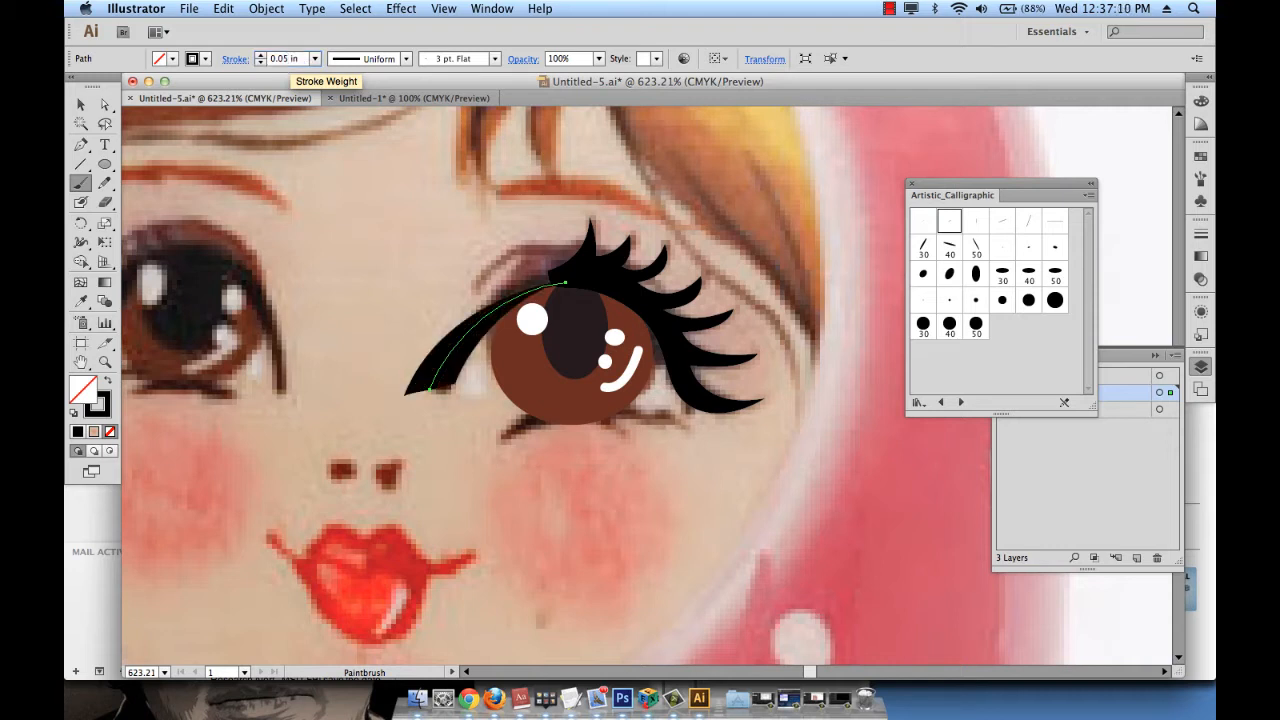
click(285, 59)
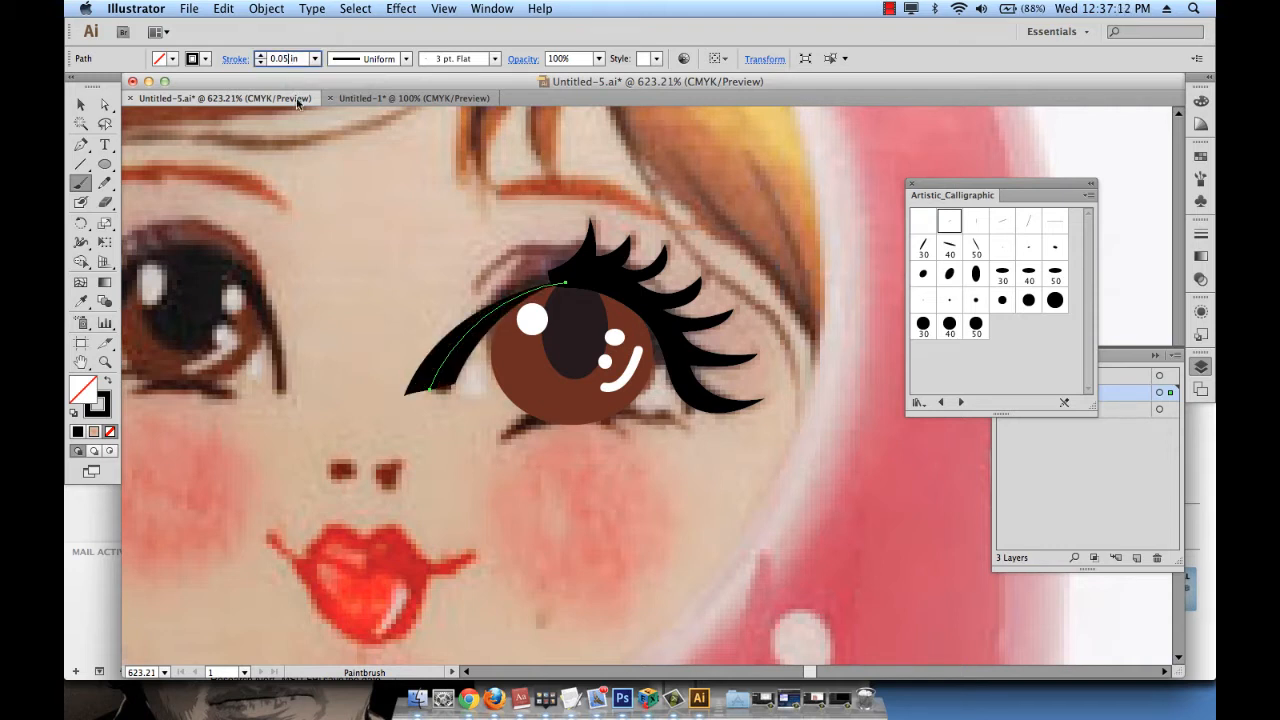
key(BackSpace)
text(3)
key(BackSpace)
text(2)
key(Return)
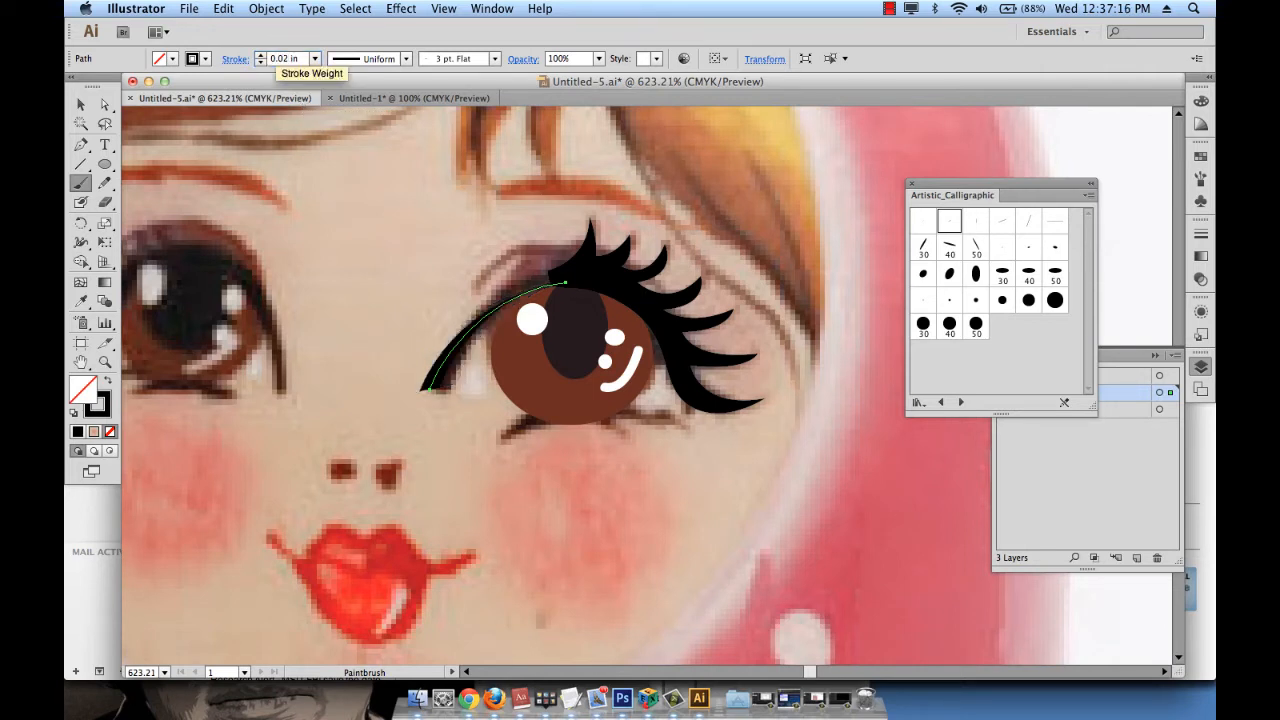
click(81, 104)
click(571, 541)
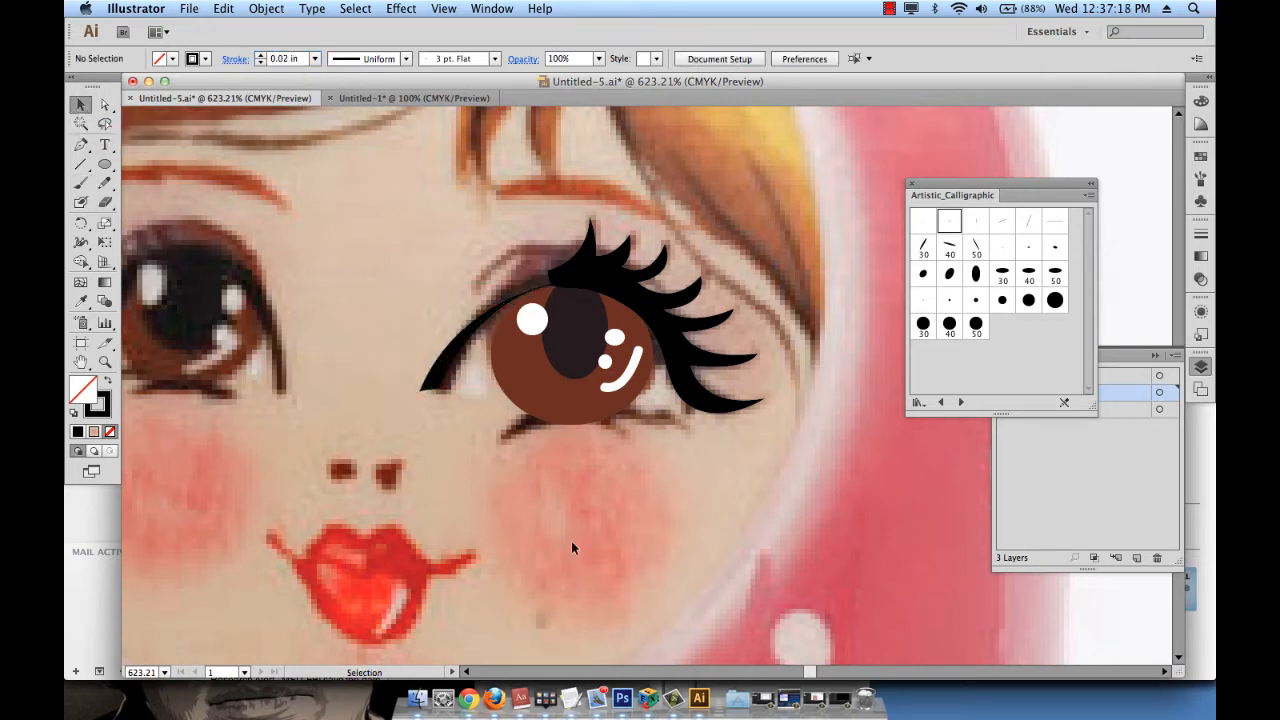
Shift the upper eyelid line slightly toward the iris and move its upper anchor point so it blends into the lashes.
click(446, 388)
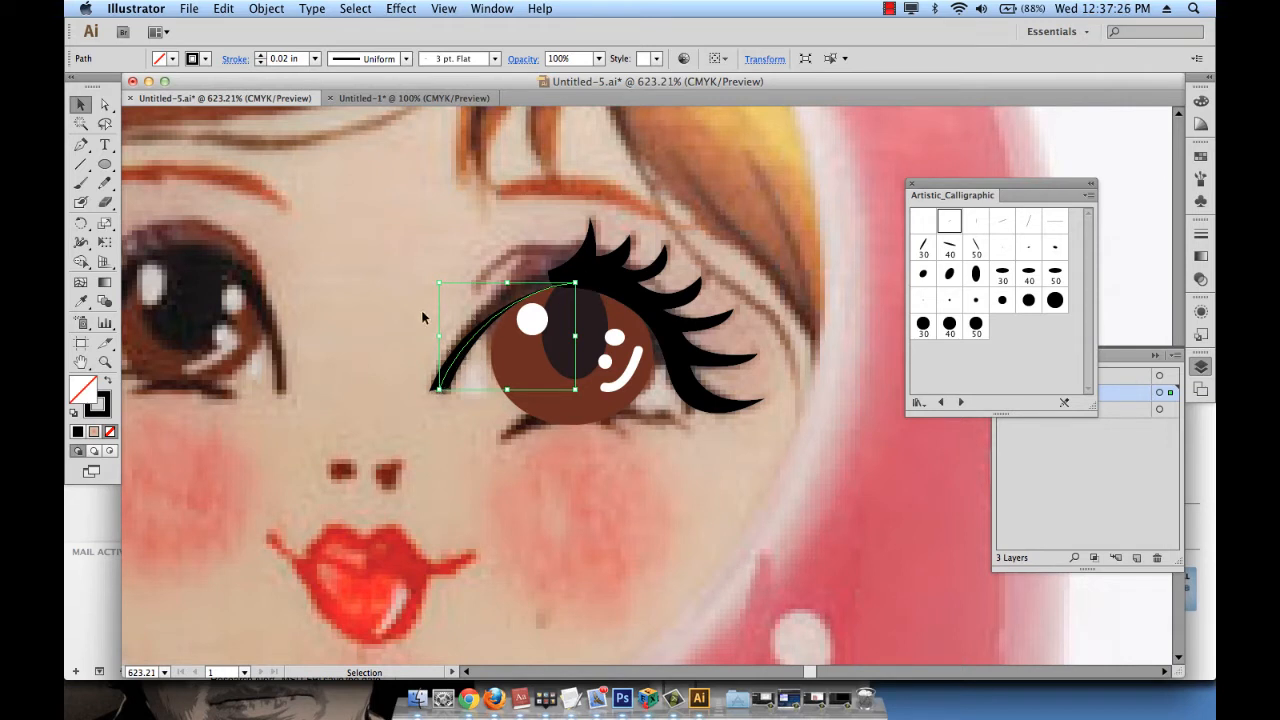
click(105, 106)
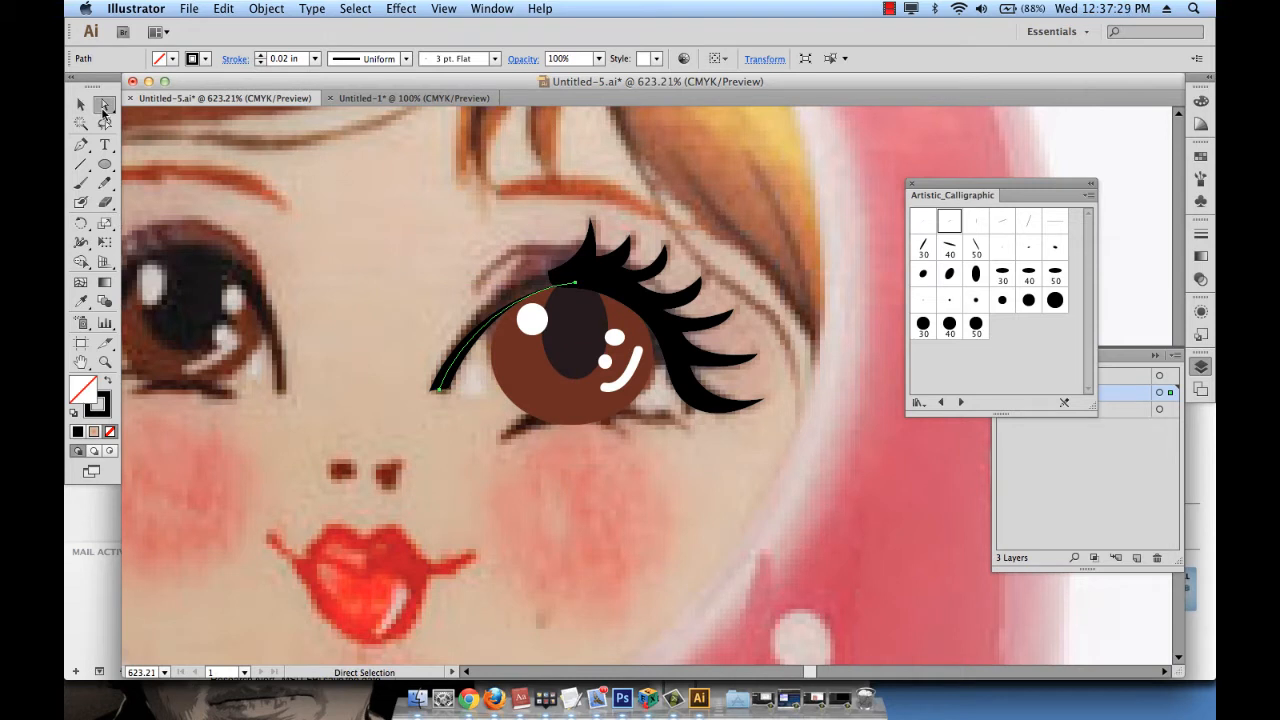
click(497, 240)
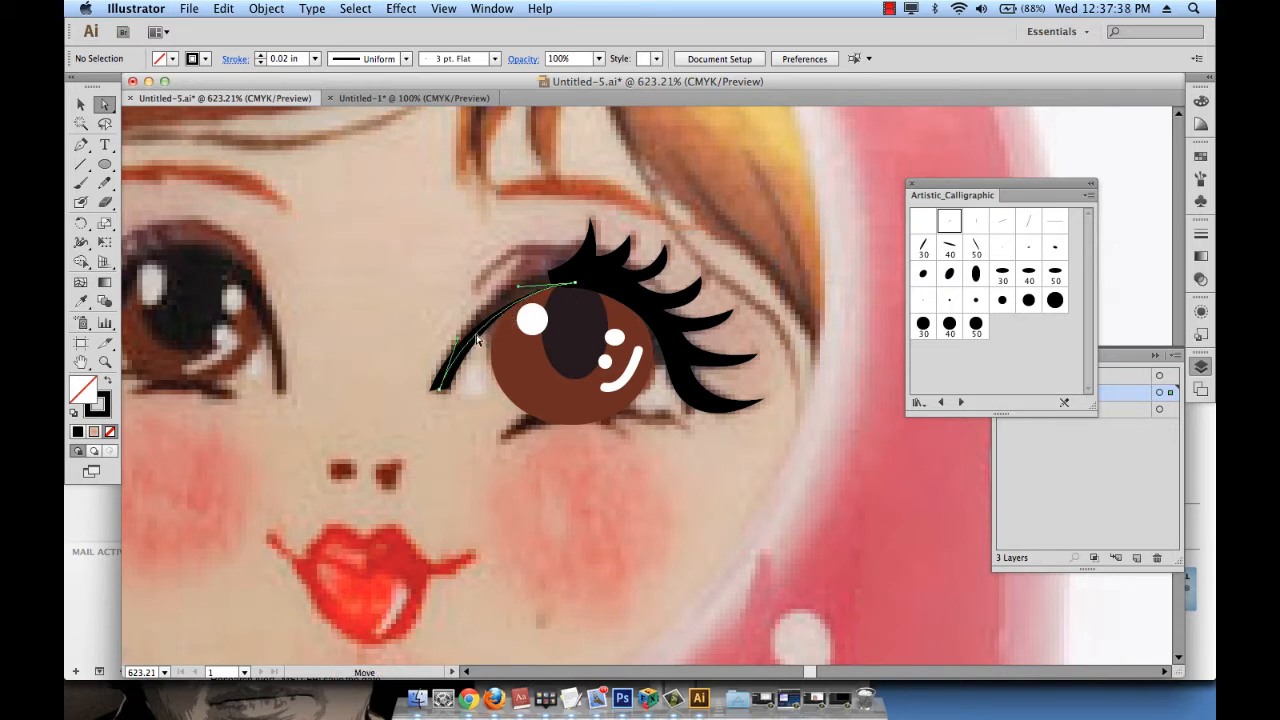
click(577, 287)
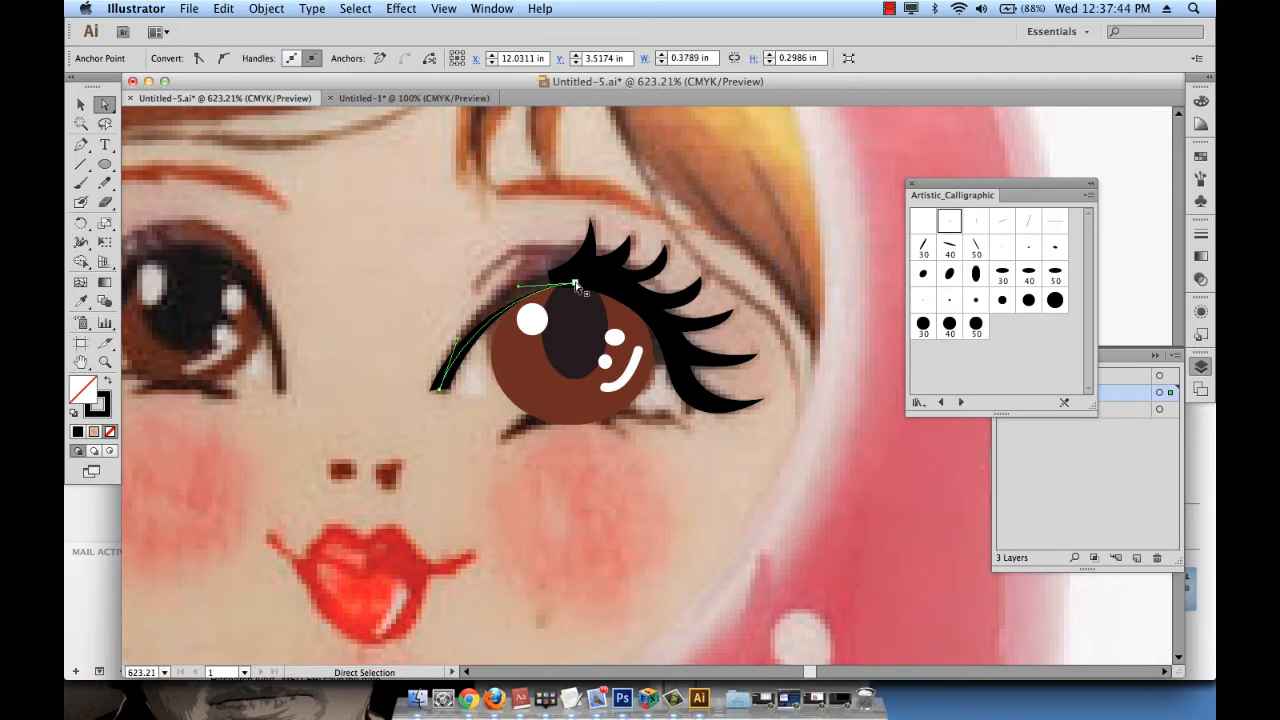
mouse_move(576, 285)
mouse_down()
mouse_move(563, 272)
mouse_move(505, 289)
mouse_up()
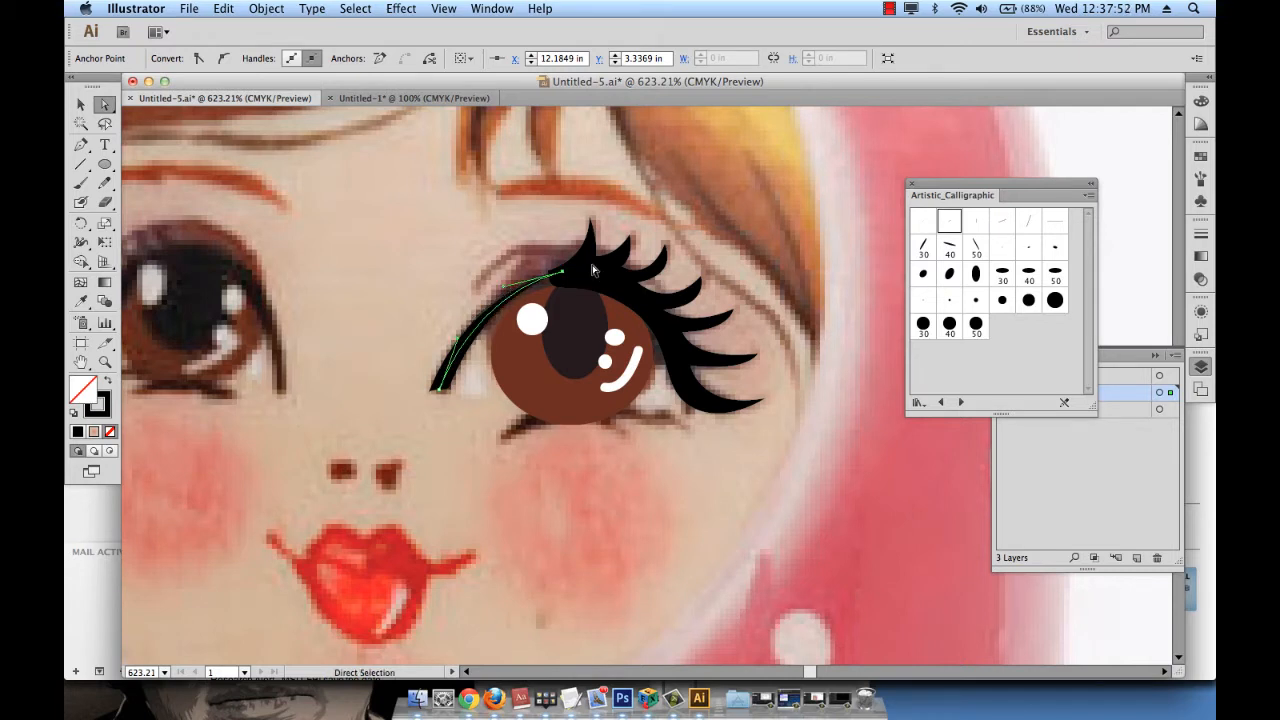
click(372, 273)
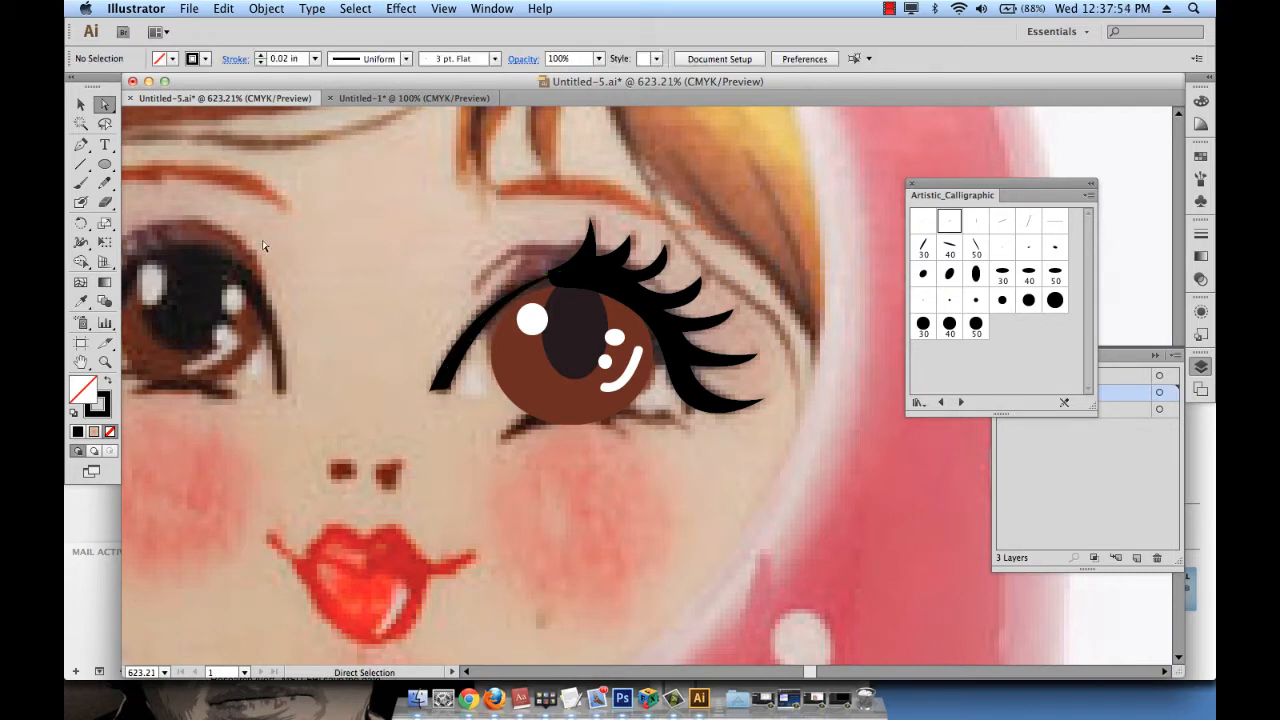
click(80, 104)
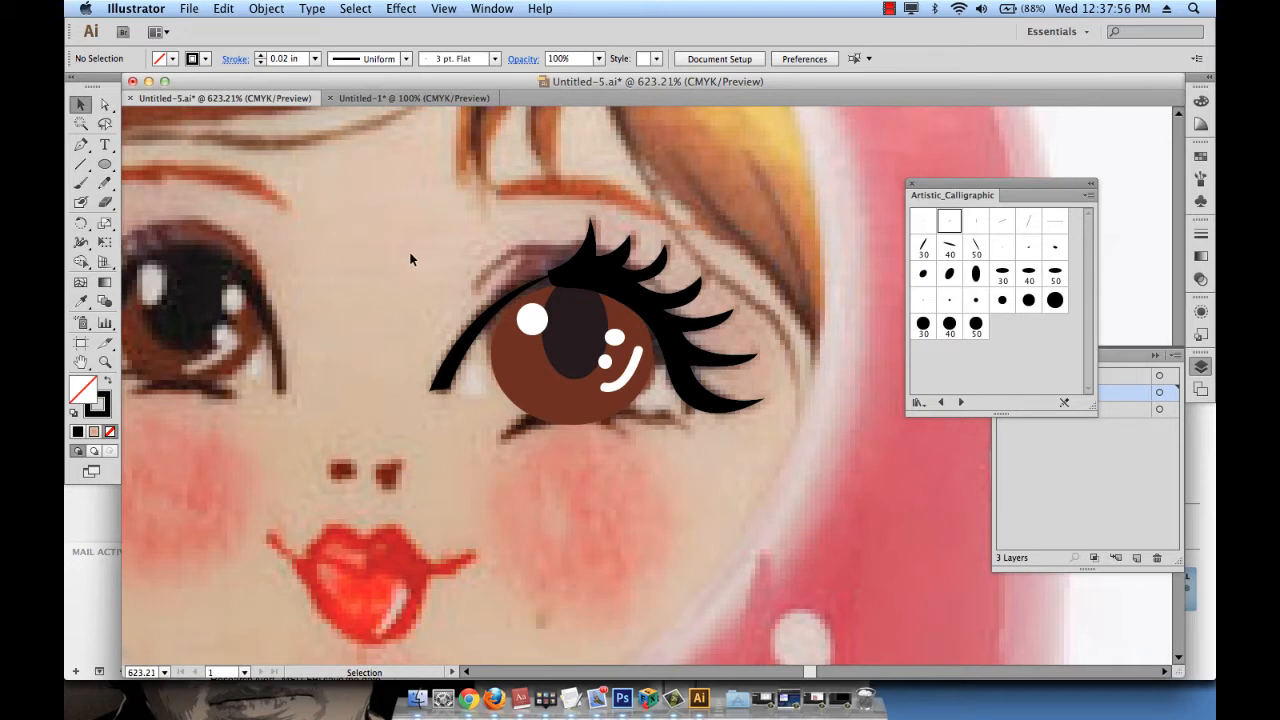
Paint a curved lower eyelid line beneath the iris with the same calligraphic brush and close the brush library.
click(80, 183)
mouse_move(492, 436)
mouse_down()
mouse_move(585, 415)
mouse_move(646, 431)
mouse_up()
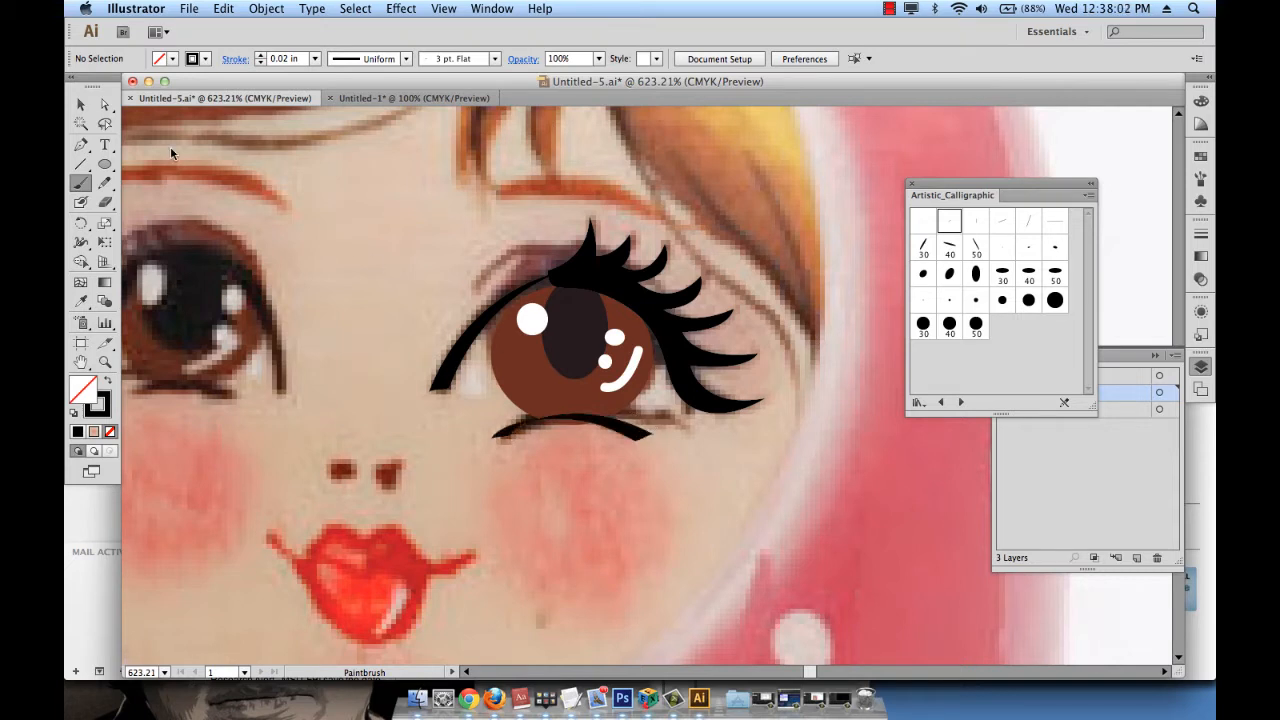
click(80, 104)
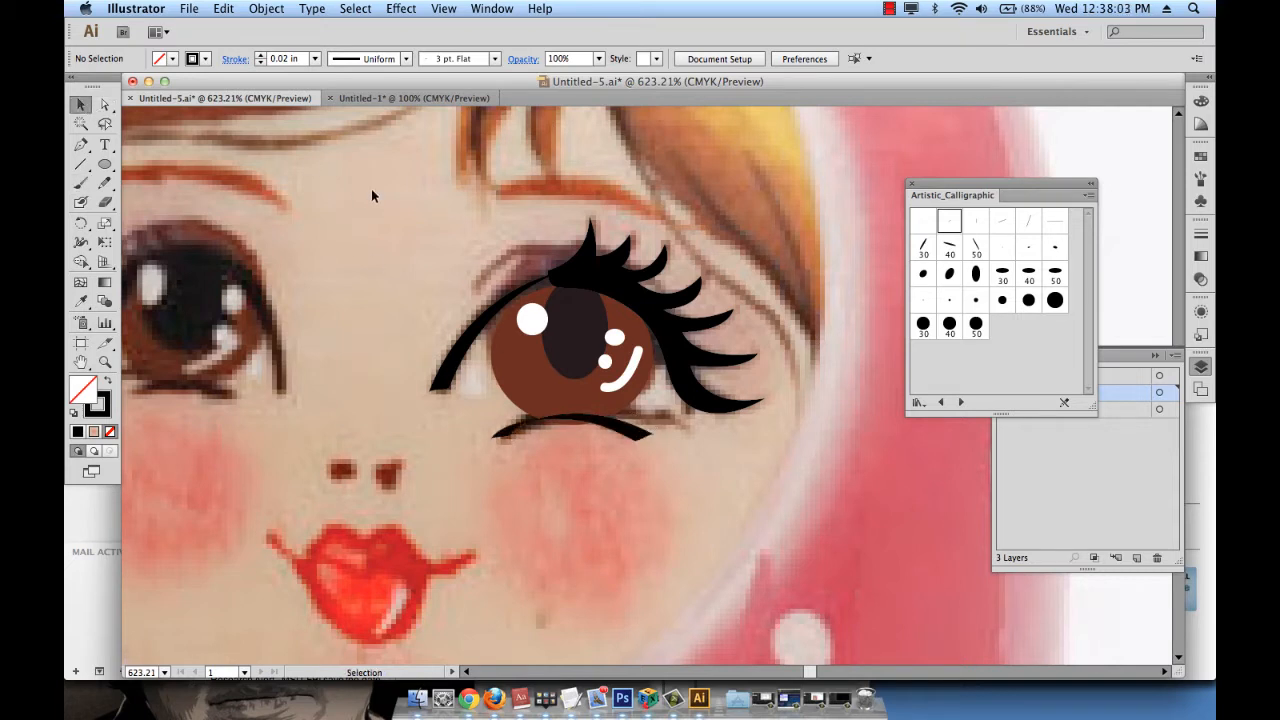
click(1128, 486)
click(913, 190)
click(912, 187)
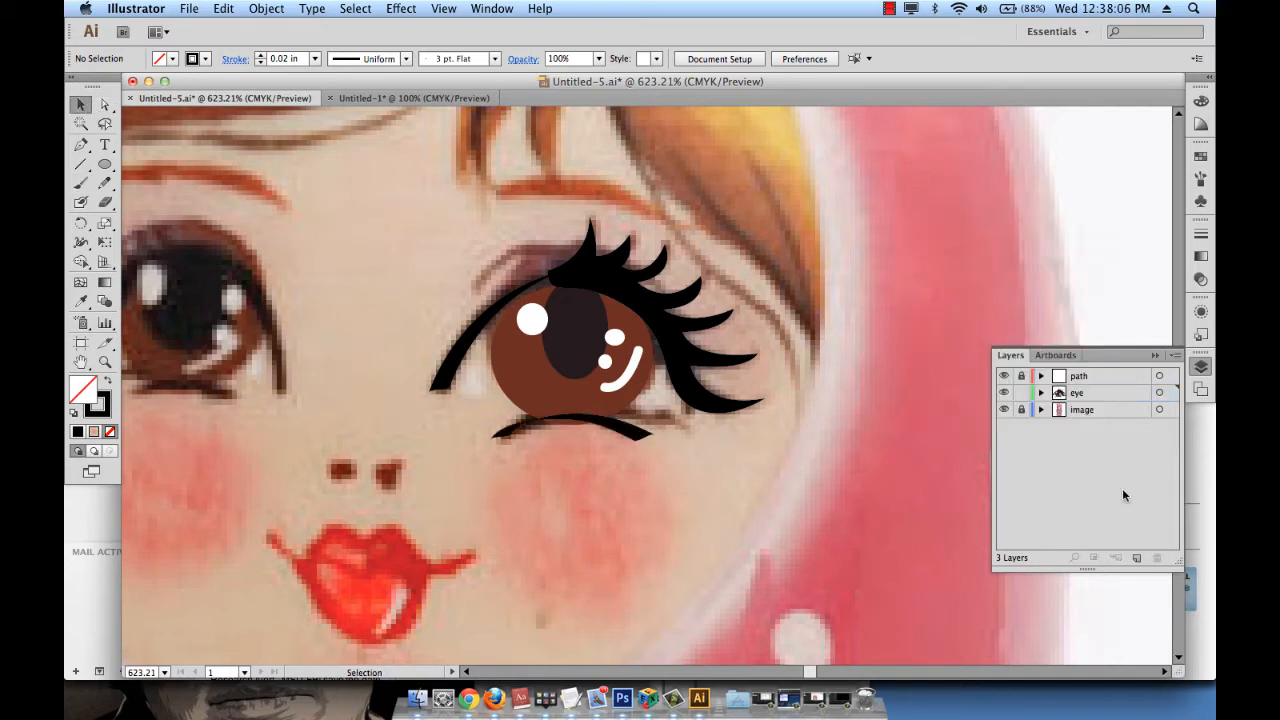
Rename the two new paths in the eye layer line1 and line2, and collapse the layer.
click(1041, 392)
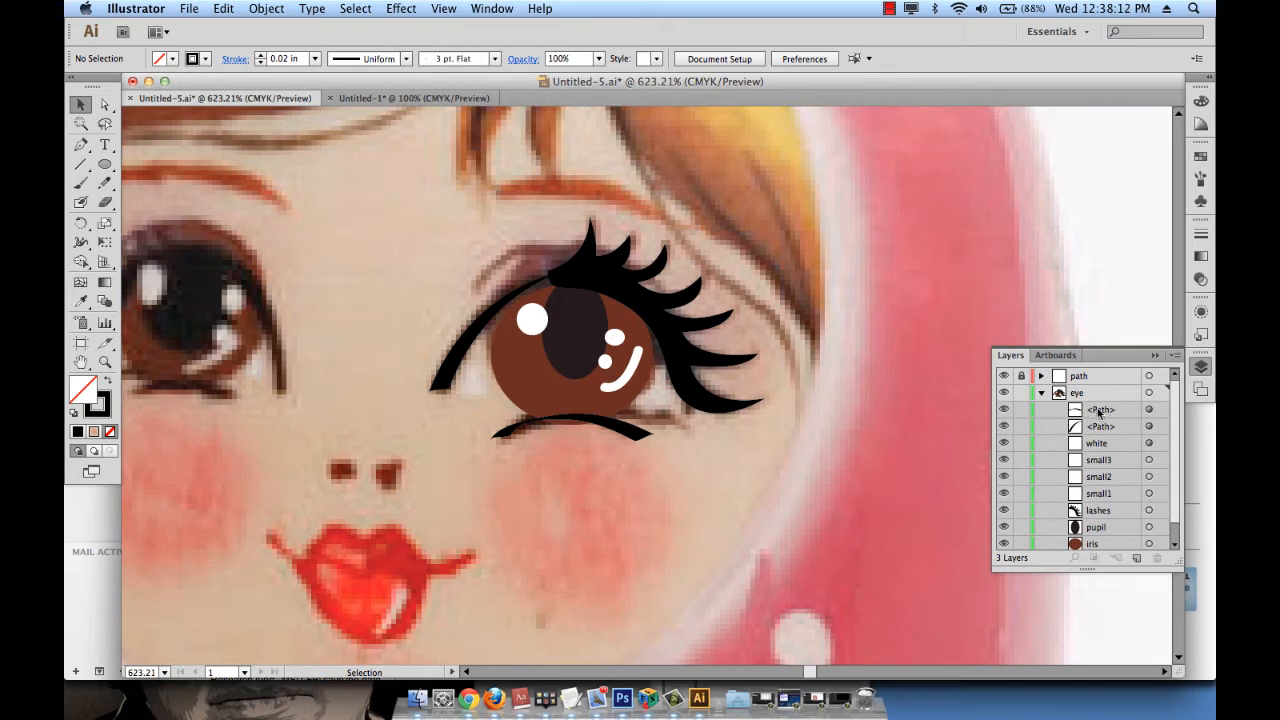
double_click(1101, 411)
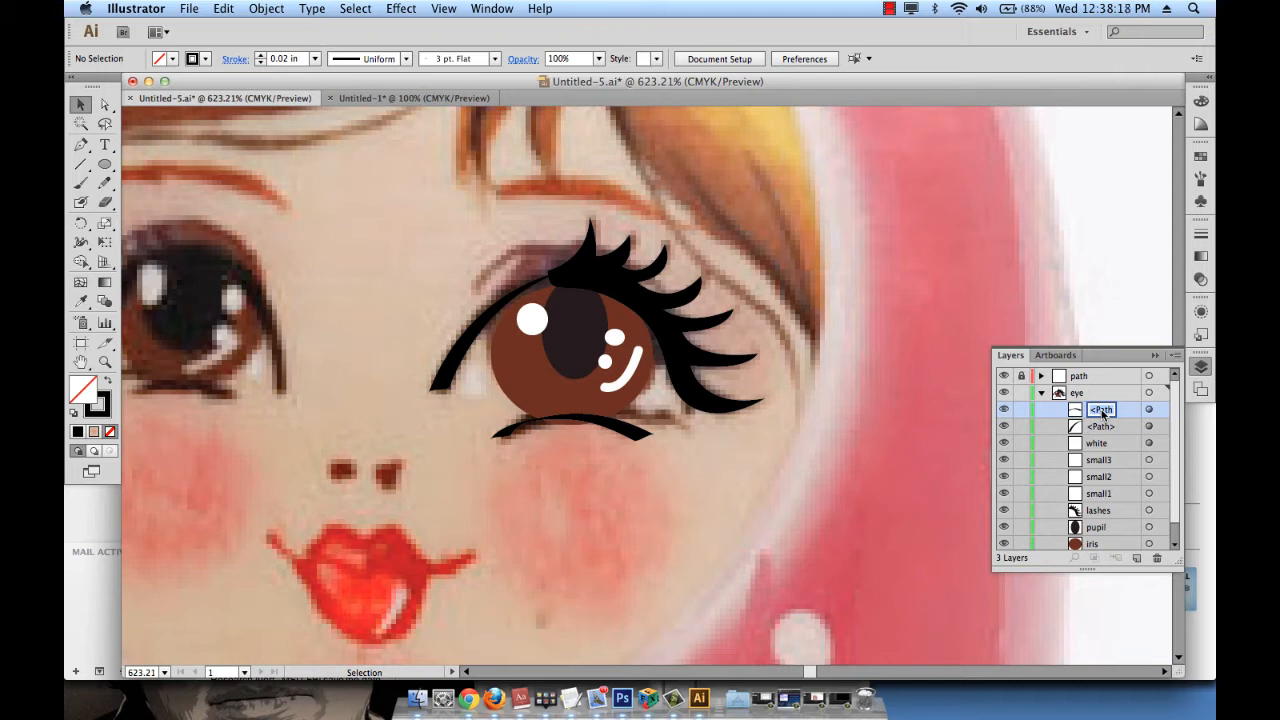
text(line1)
key(Tab)
text(line)
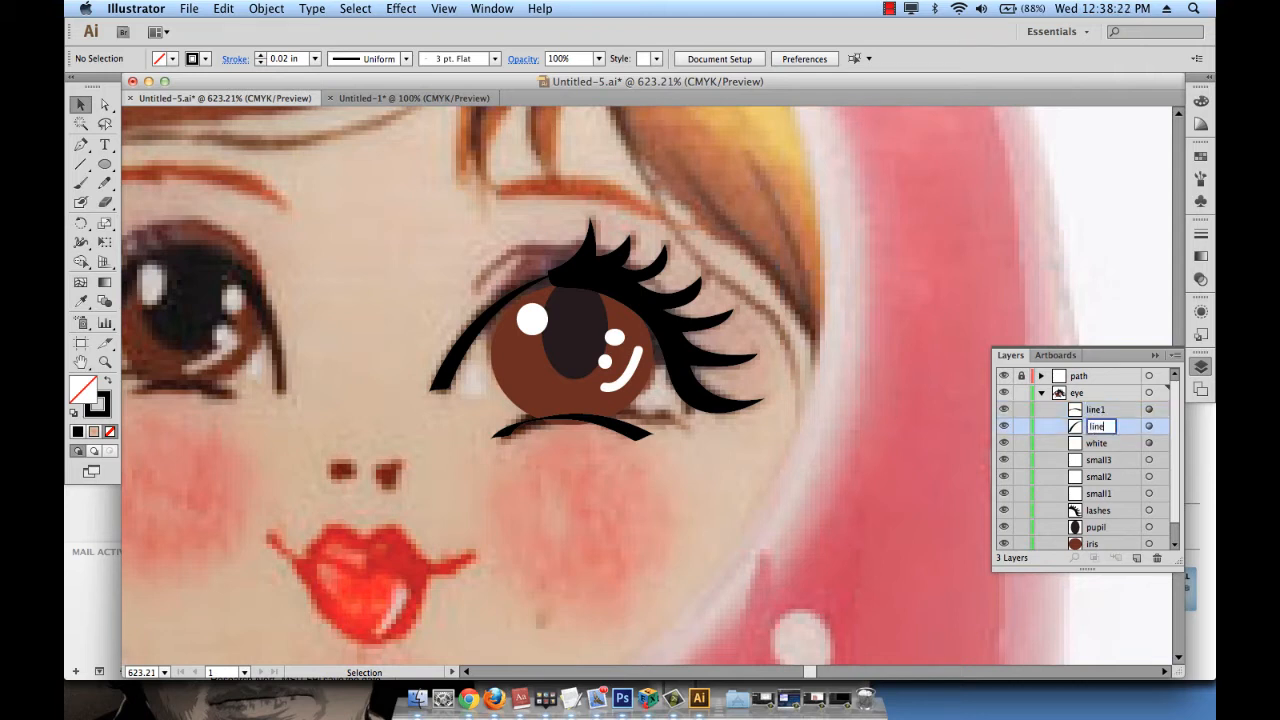
text(2)
key(Return)
click(1041, 392)
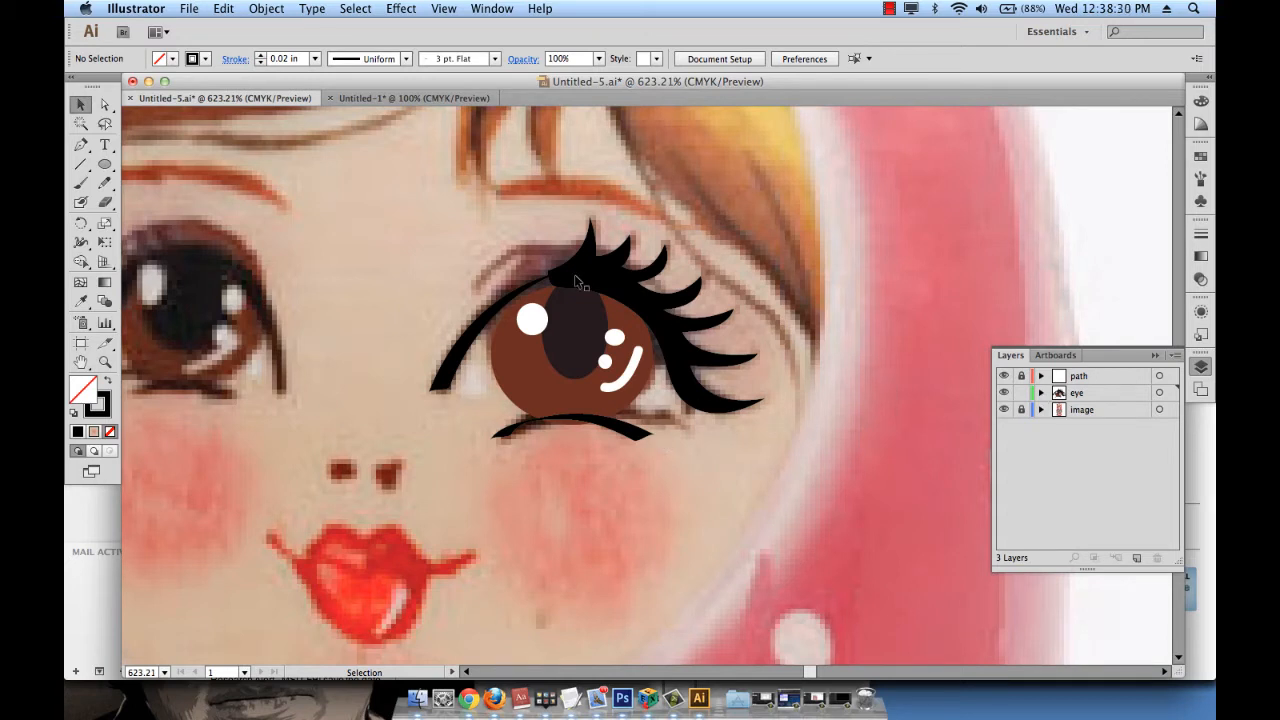
Duplicate the eye layer with all its artwork.
scroll(574, 274, left, 6)
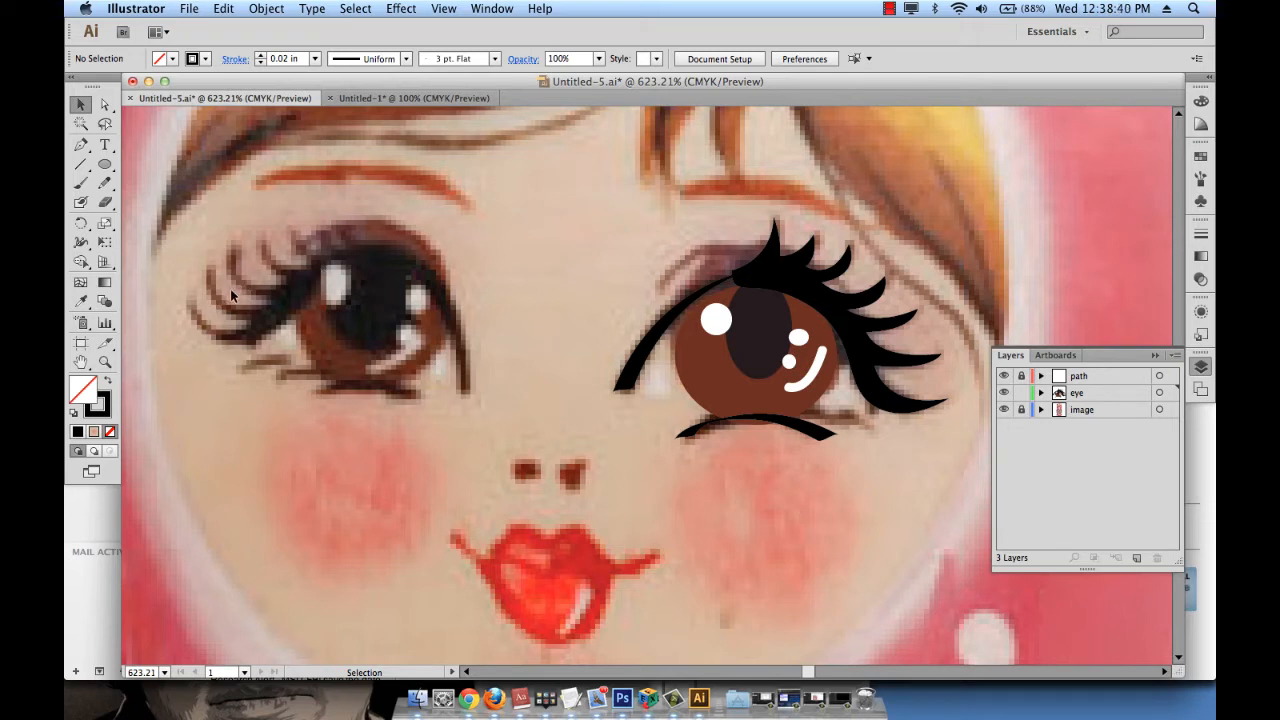
click(1111, 396)
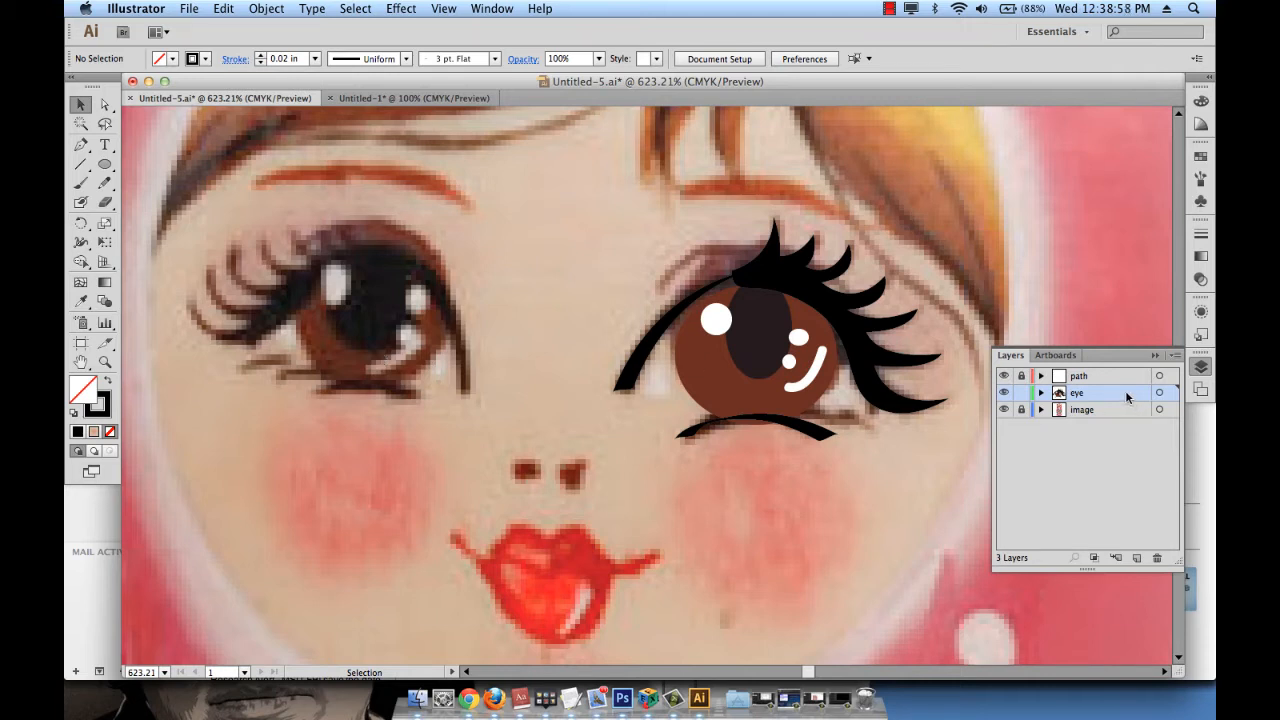
drag(1126, 396, 1138, 556)
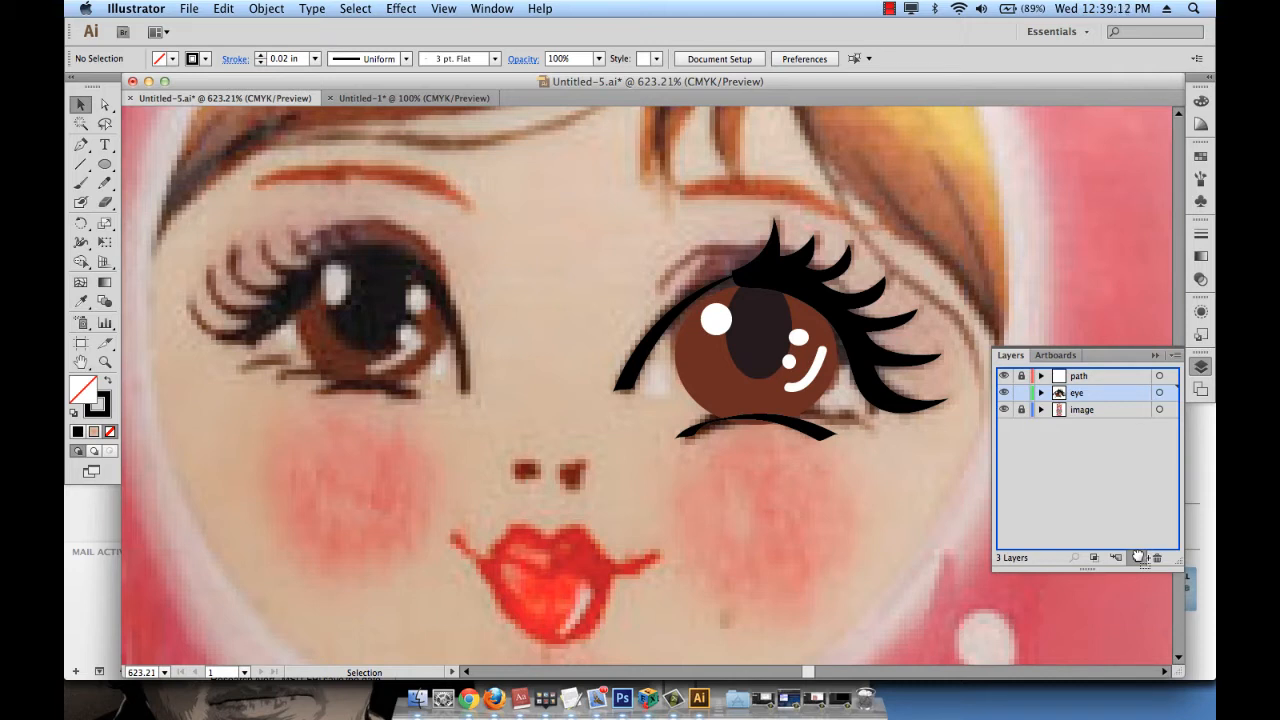
drag(1138, 556, 1138, 560)
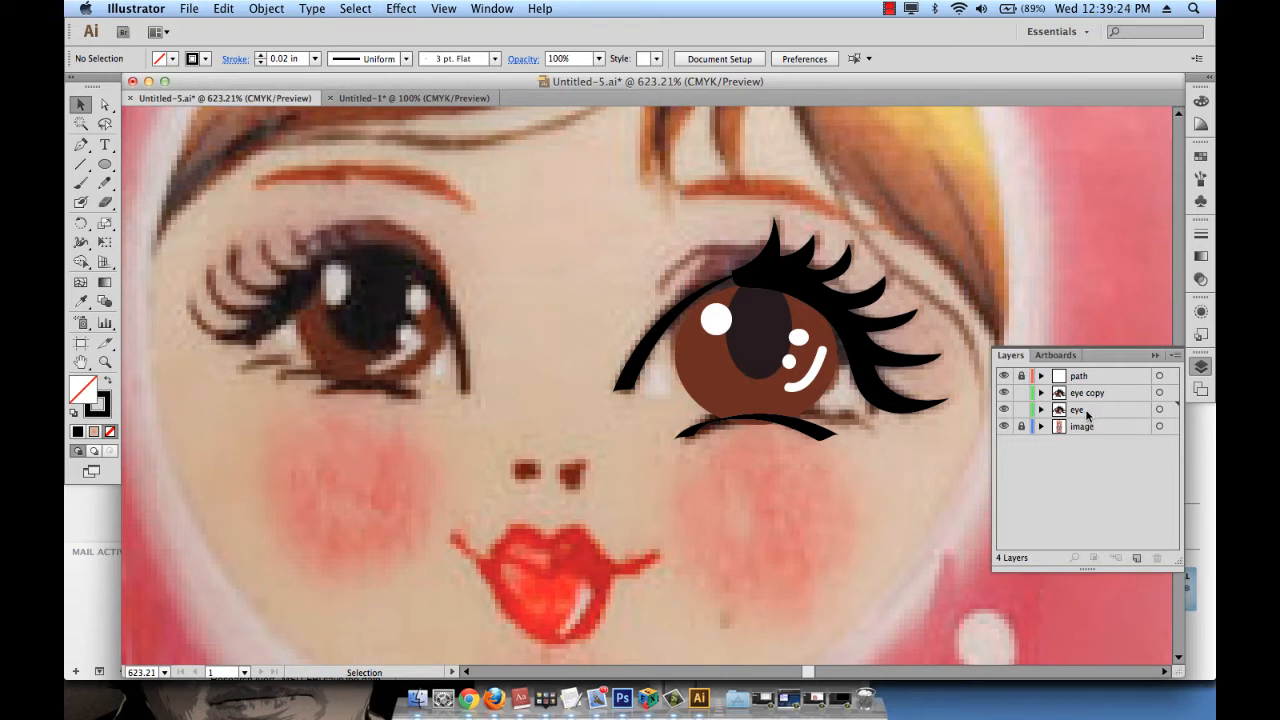
Rename the original eye layer as eye right.
click(1087, 412)
double_click(1080, 410)
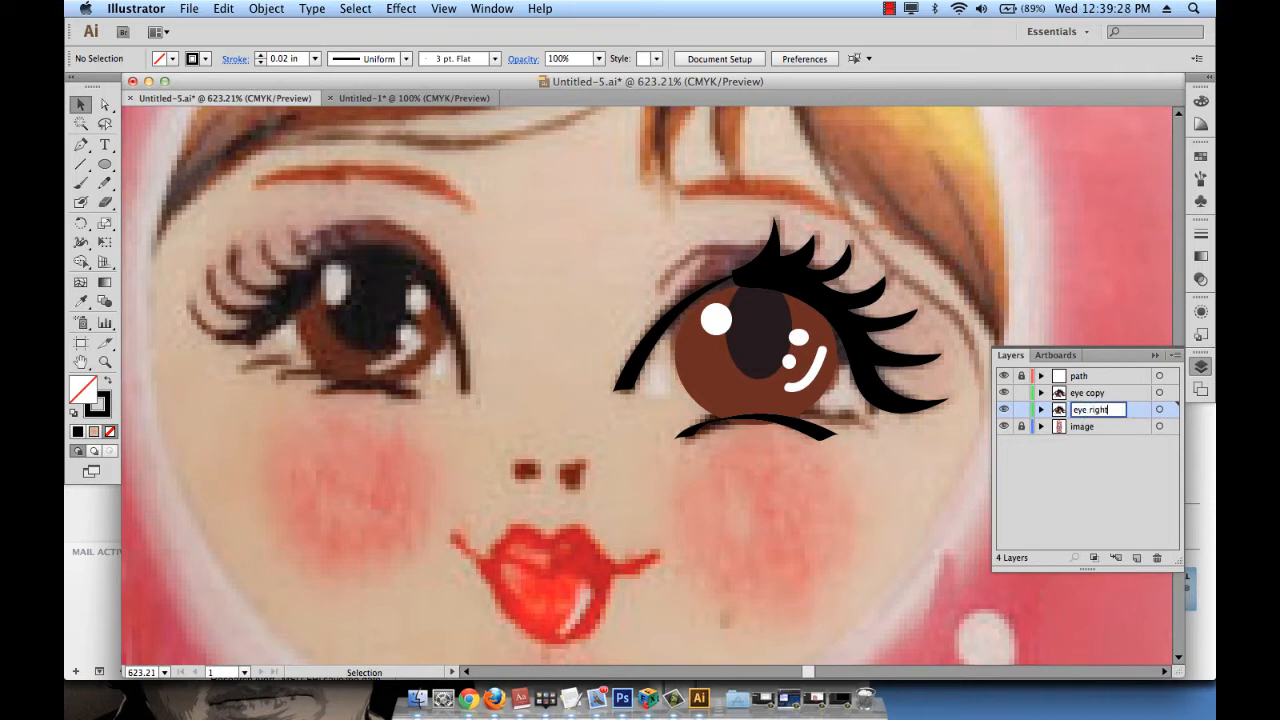
key(Return)
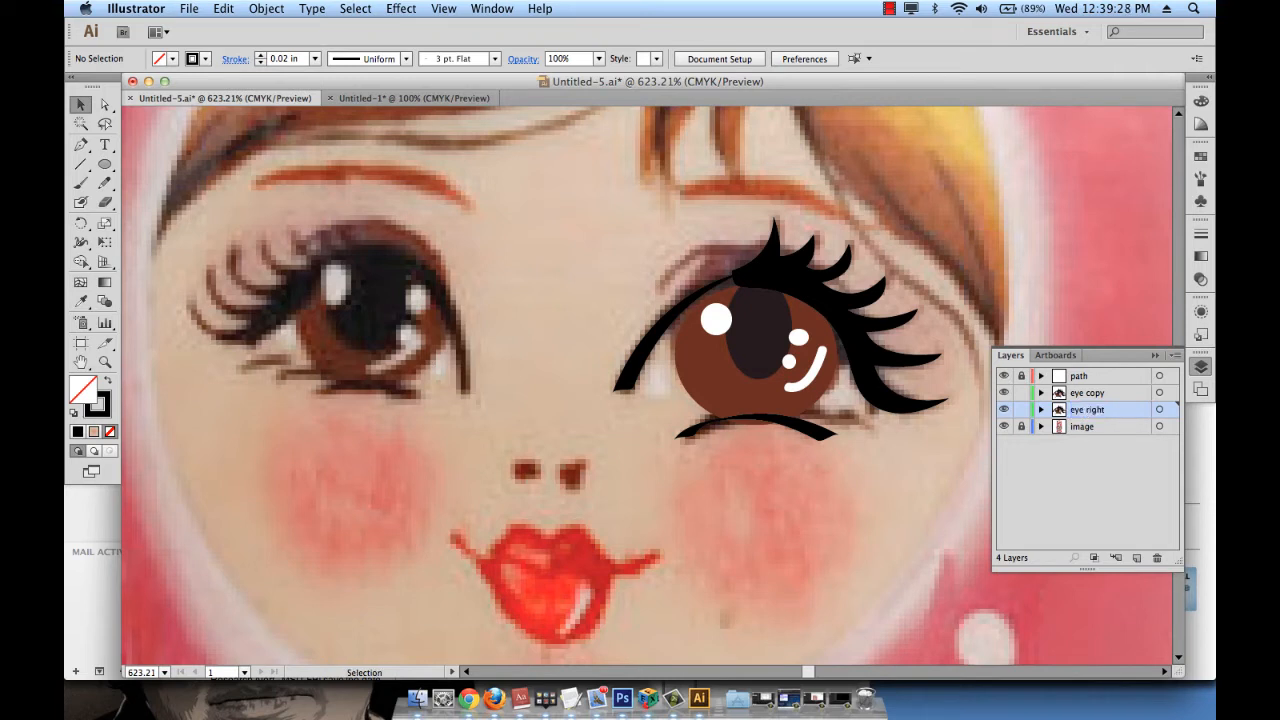
Rename the eye copy layer as eye left and move all its artwork over the doll's other eye.
double_click(1088, 393)
click(1110, 393)
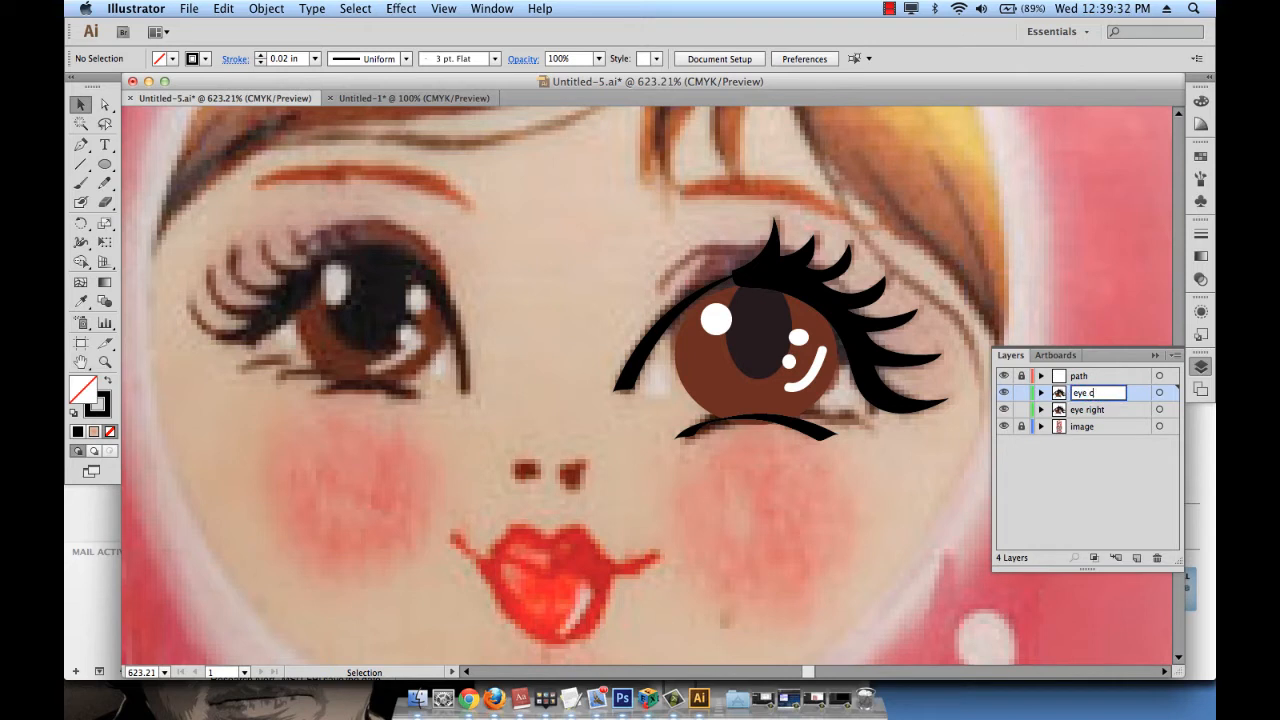
text(left)
key(Return)
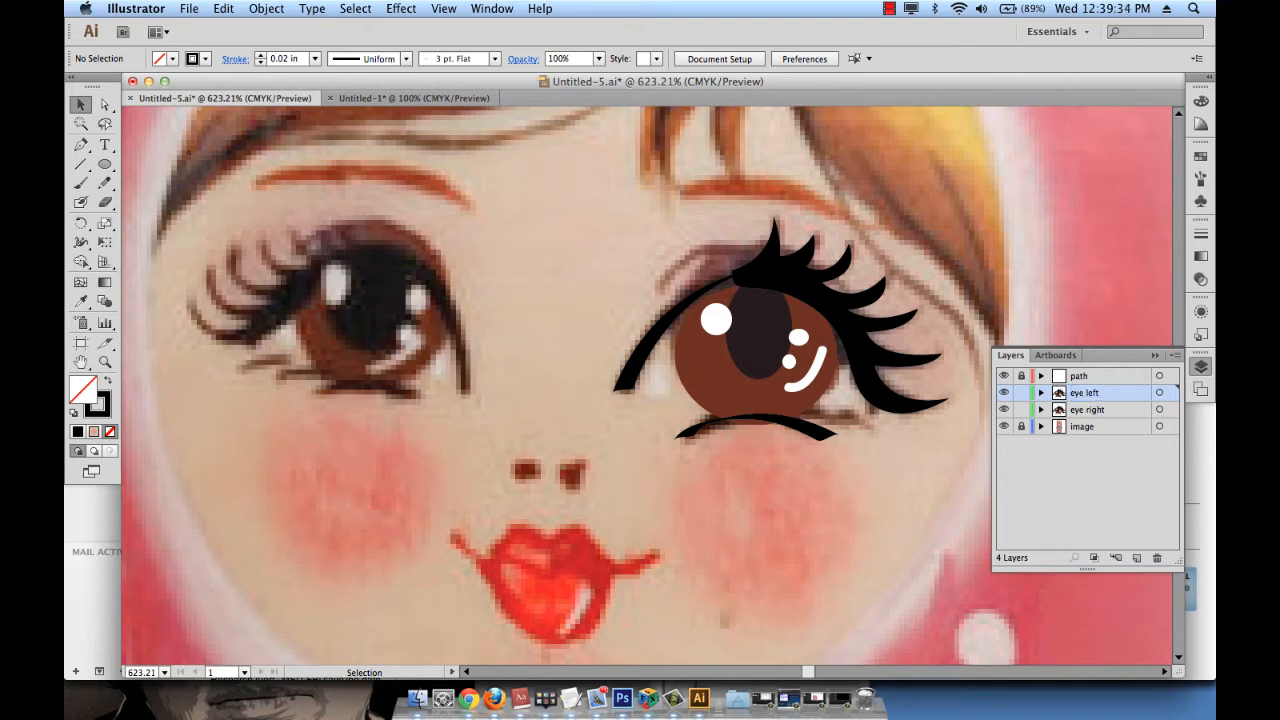
click(1172, 393)
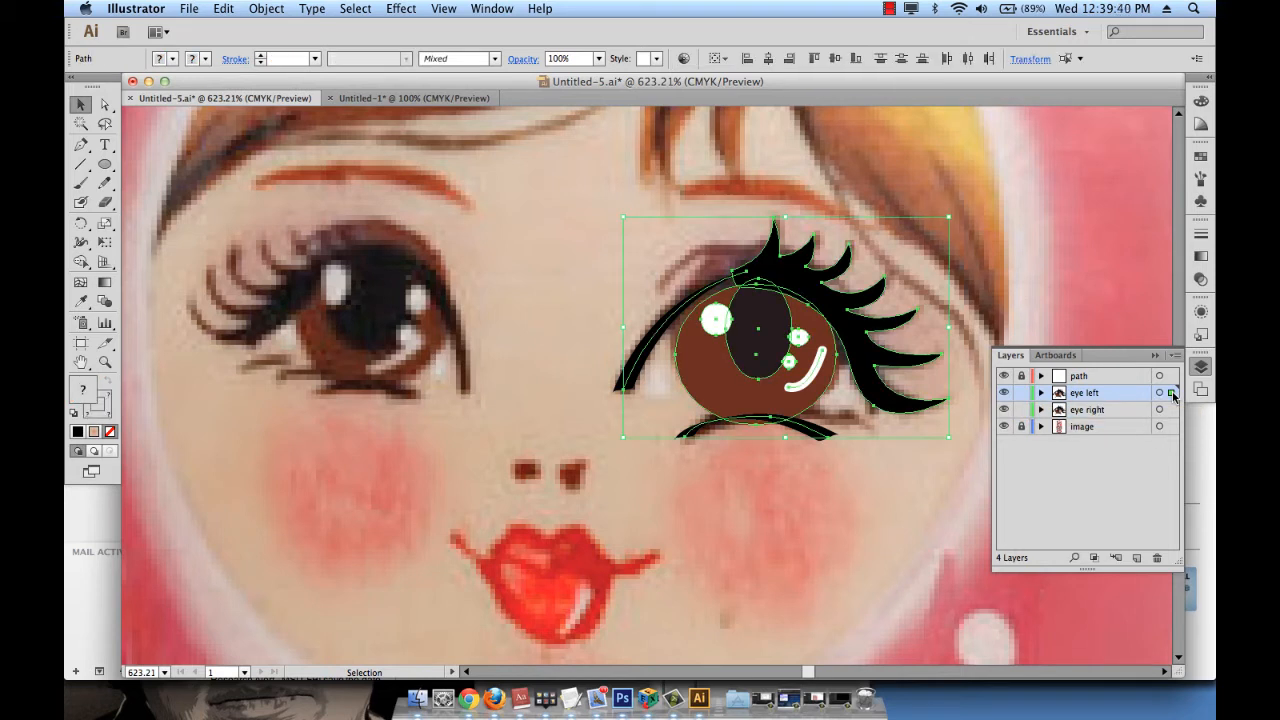
drag(858, 352, 432, 357)
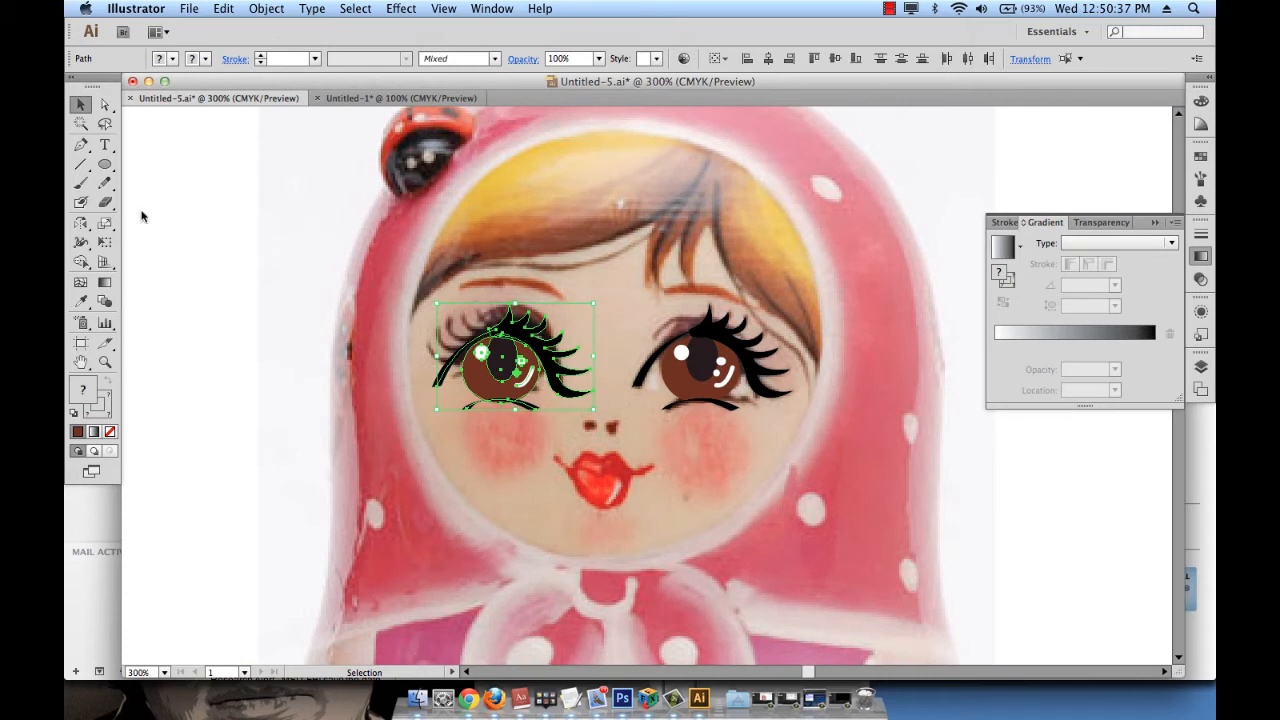
Reflect the eye left artwork across the vertical axis at 90°, checking the preview before applying it.
drag(83, 228, 144, 219)
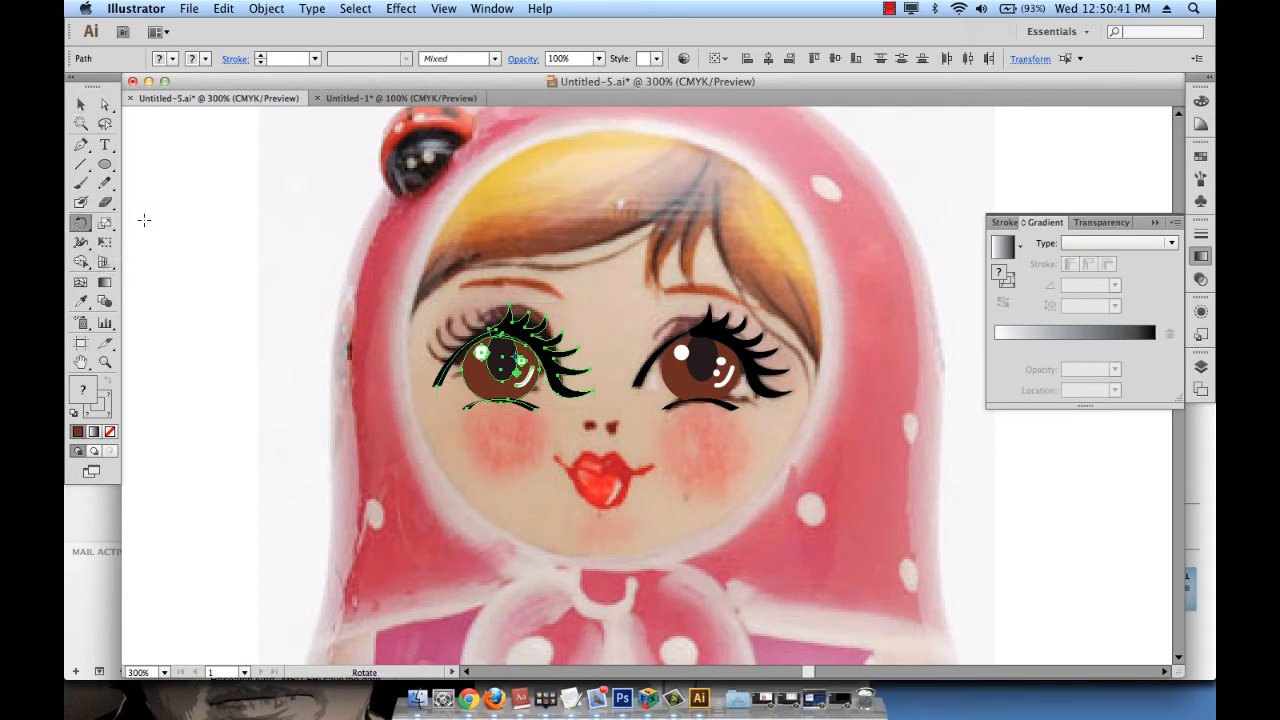
click(82, 225)
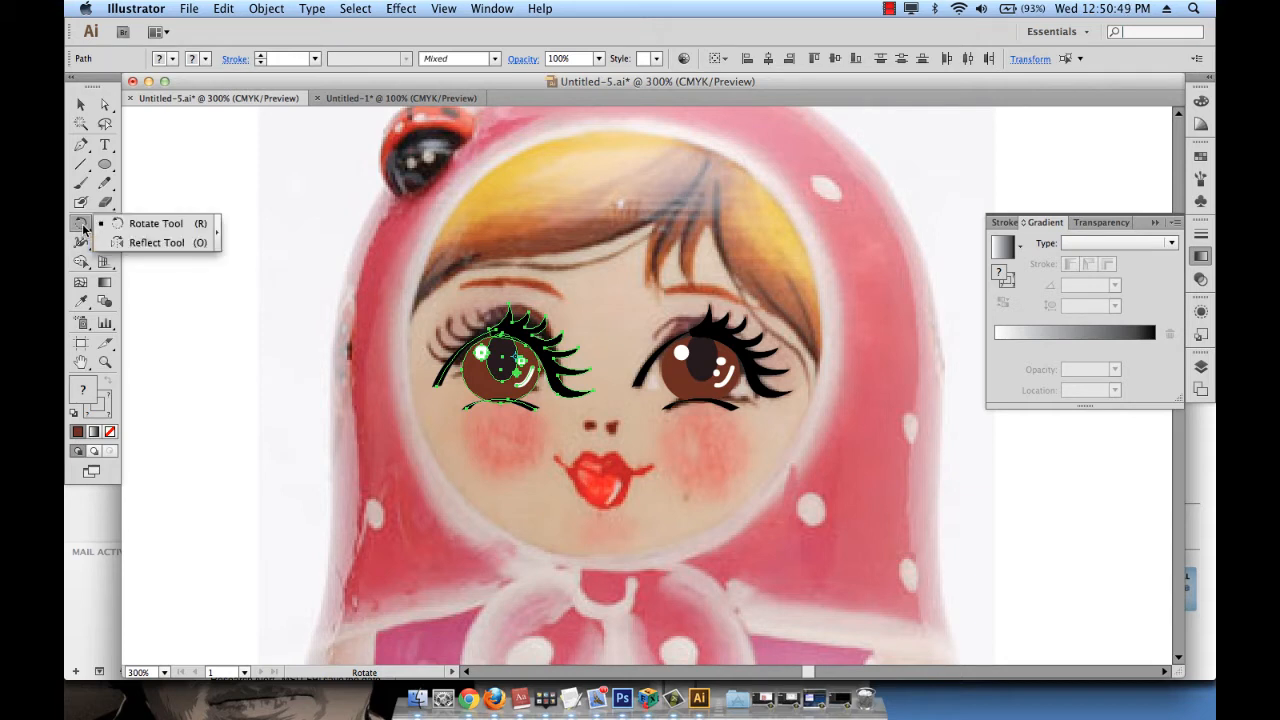
click(140, 242)
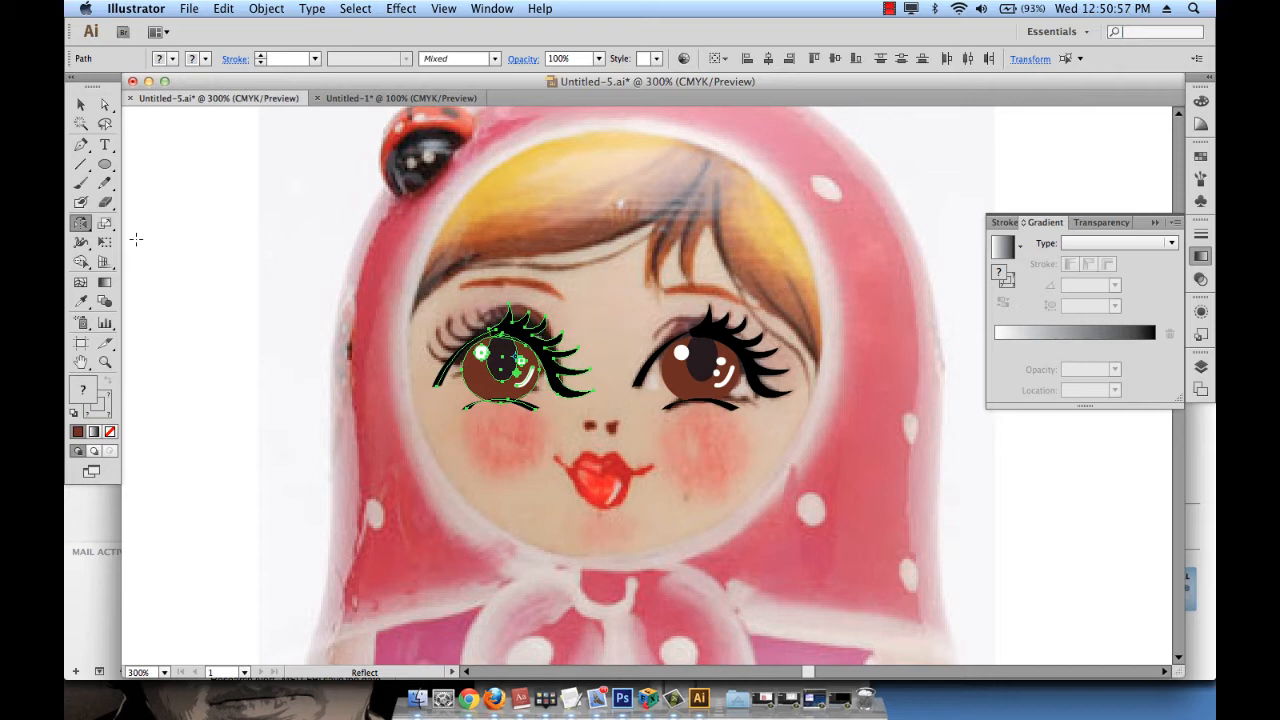
key(Return)
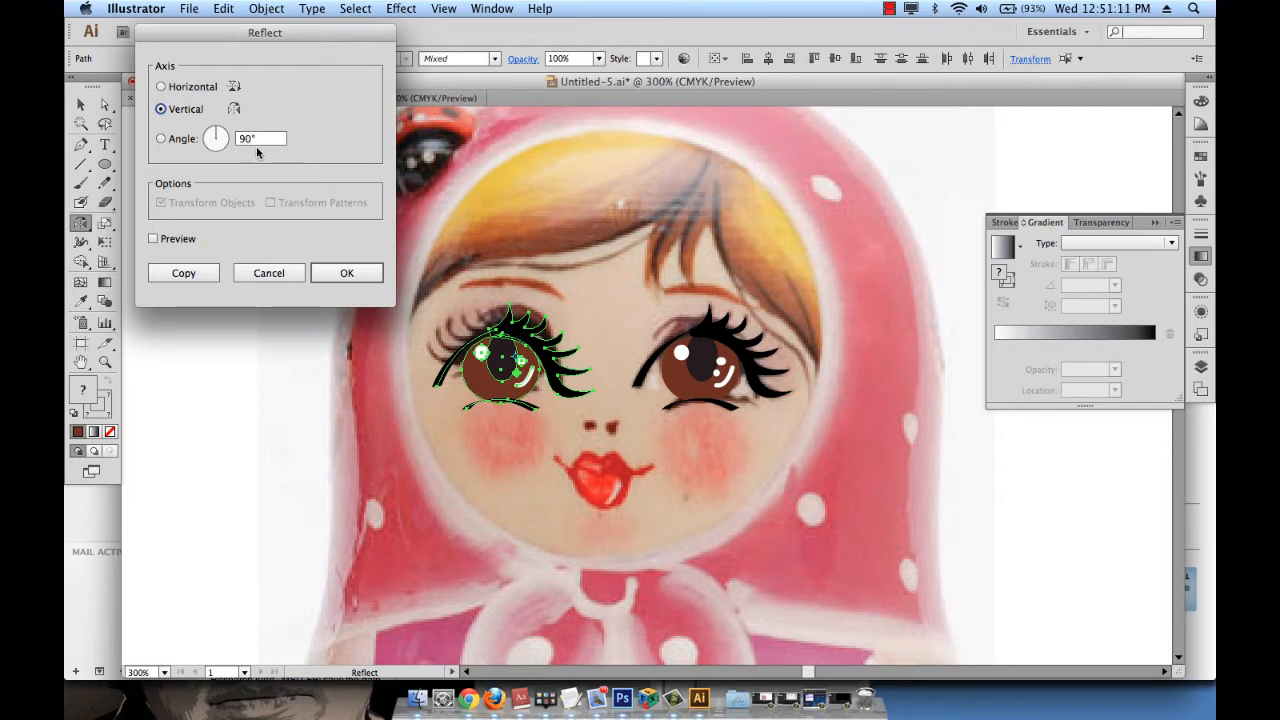
click(186, 236)
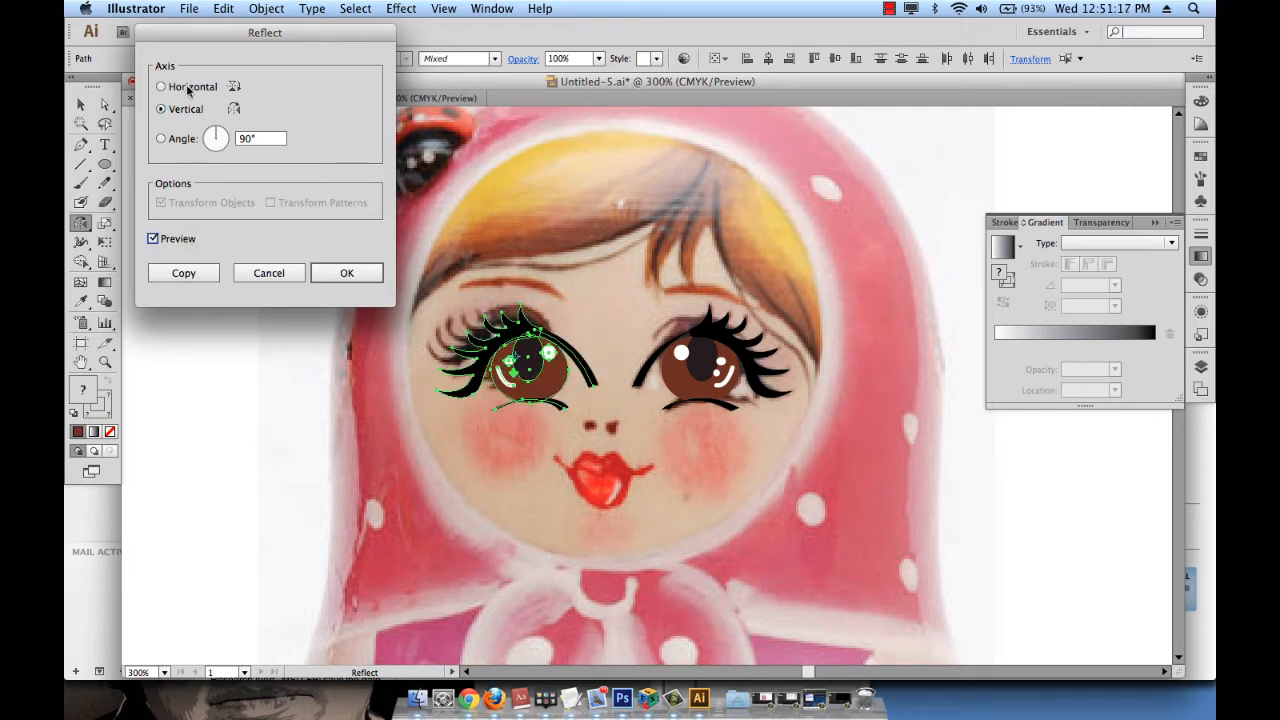
click(179, 237)
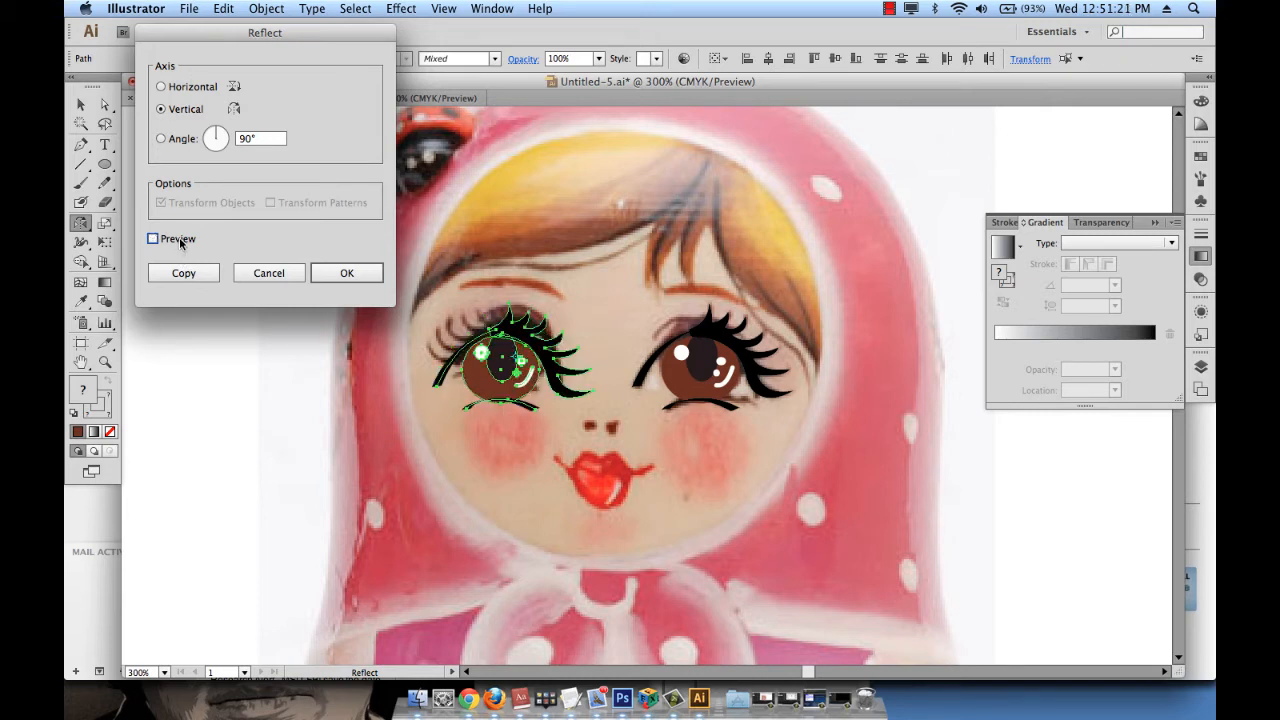
click(345, 273)
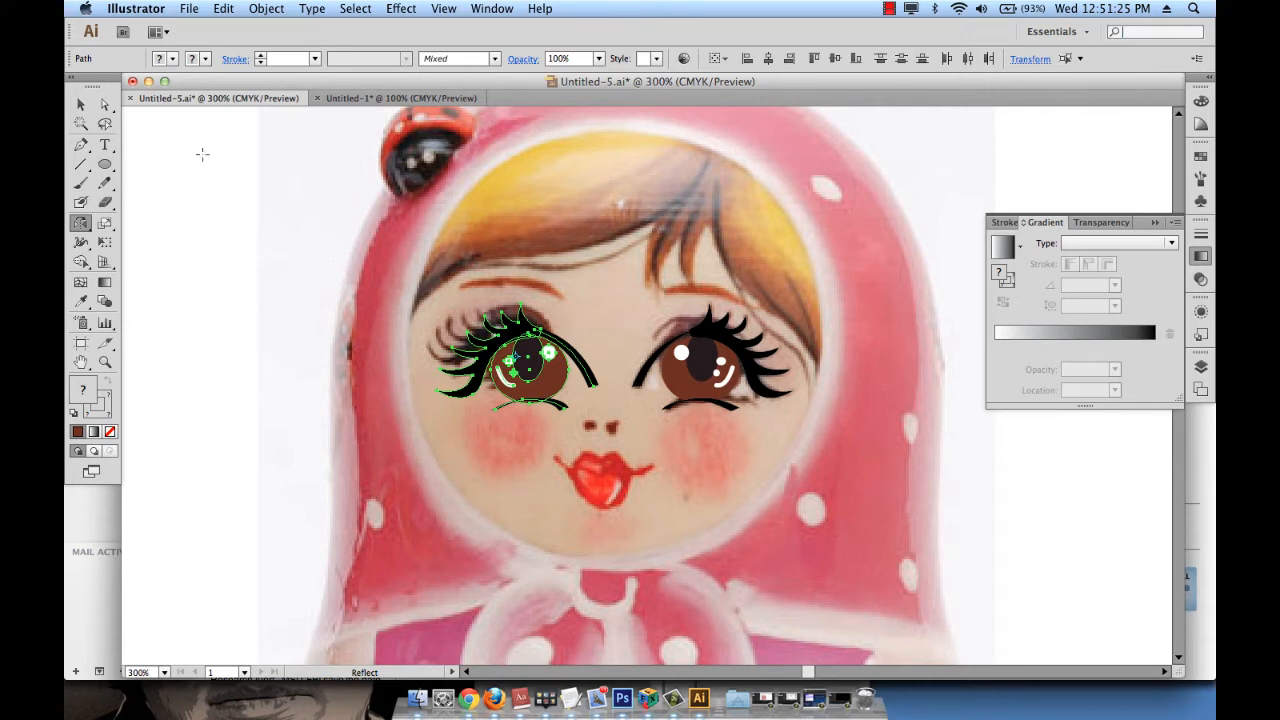
Select all artwork on the eye left layer and shift it slightly outward, away from the nose, over the photographed eye.
click(80, 104)
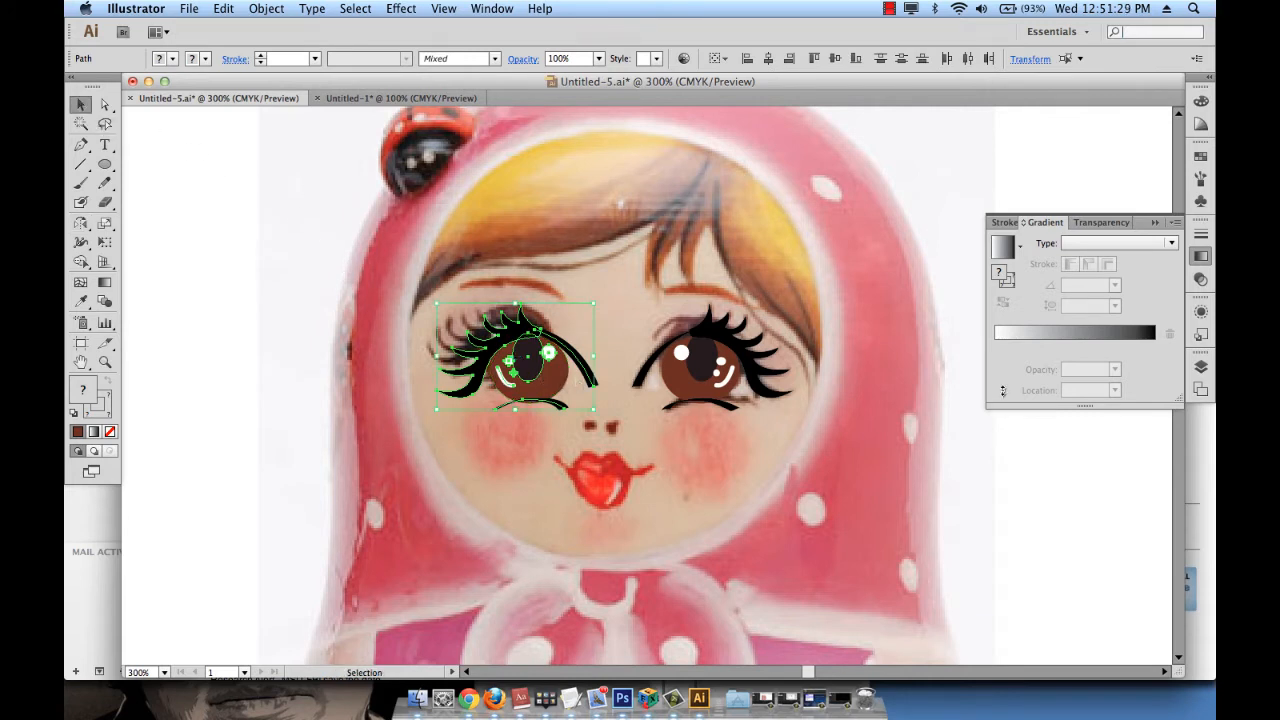
click(1114, 443)
click(1201, 367)
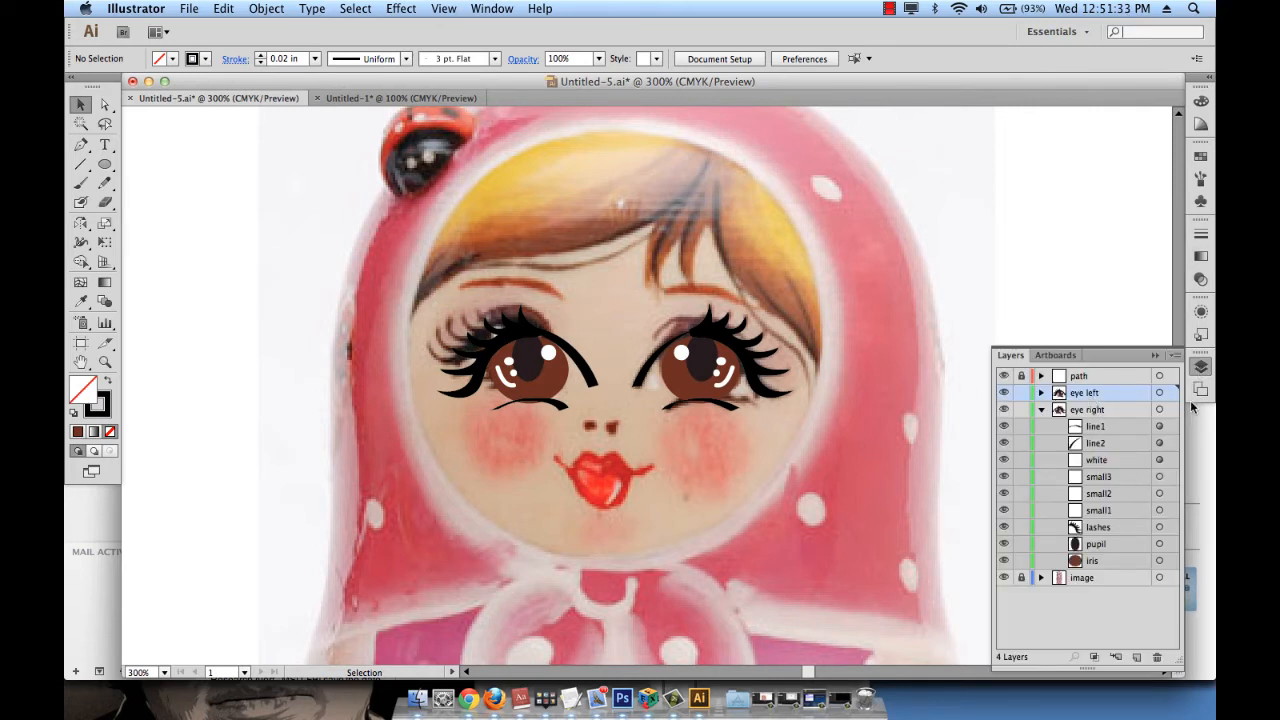
click(1172, 393)
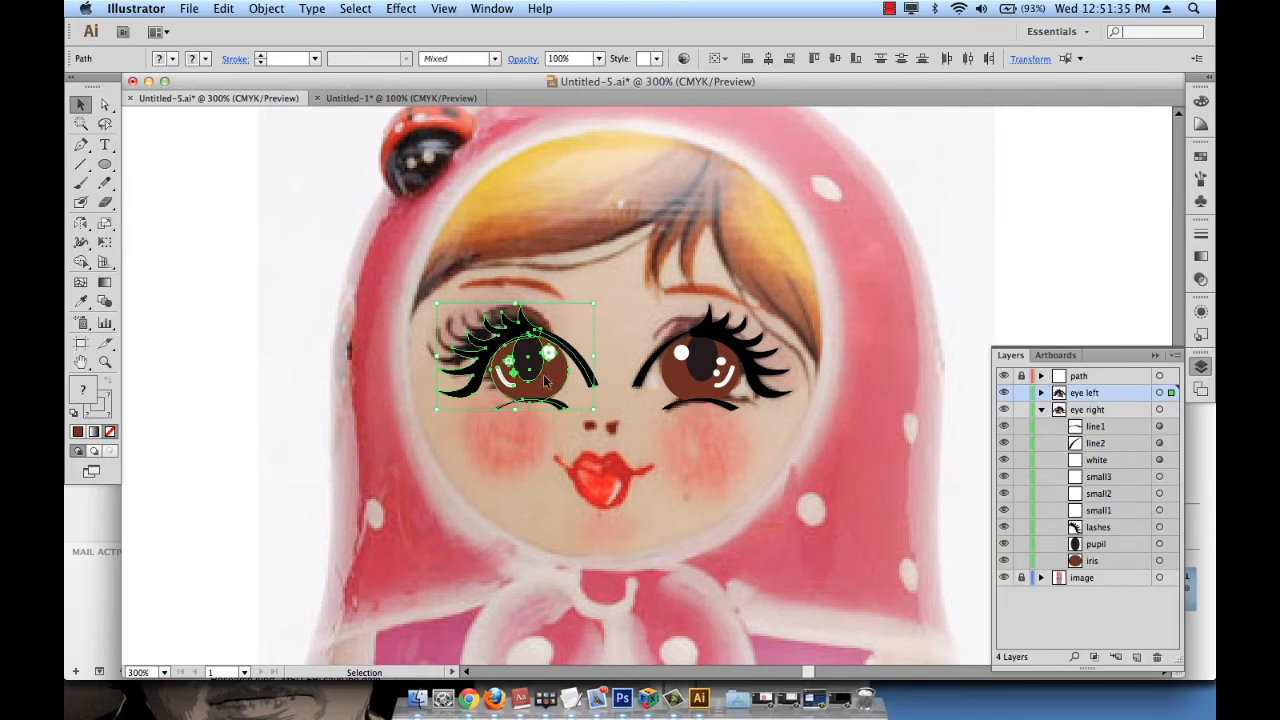
drag(545, 380, 530, 381)
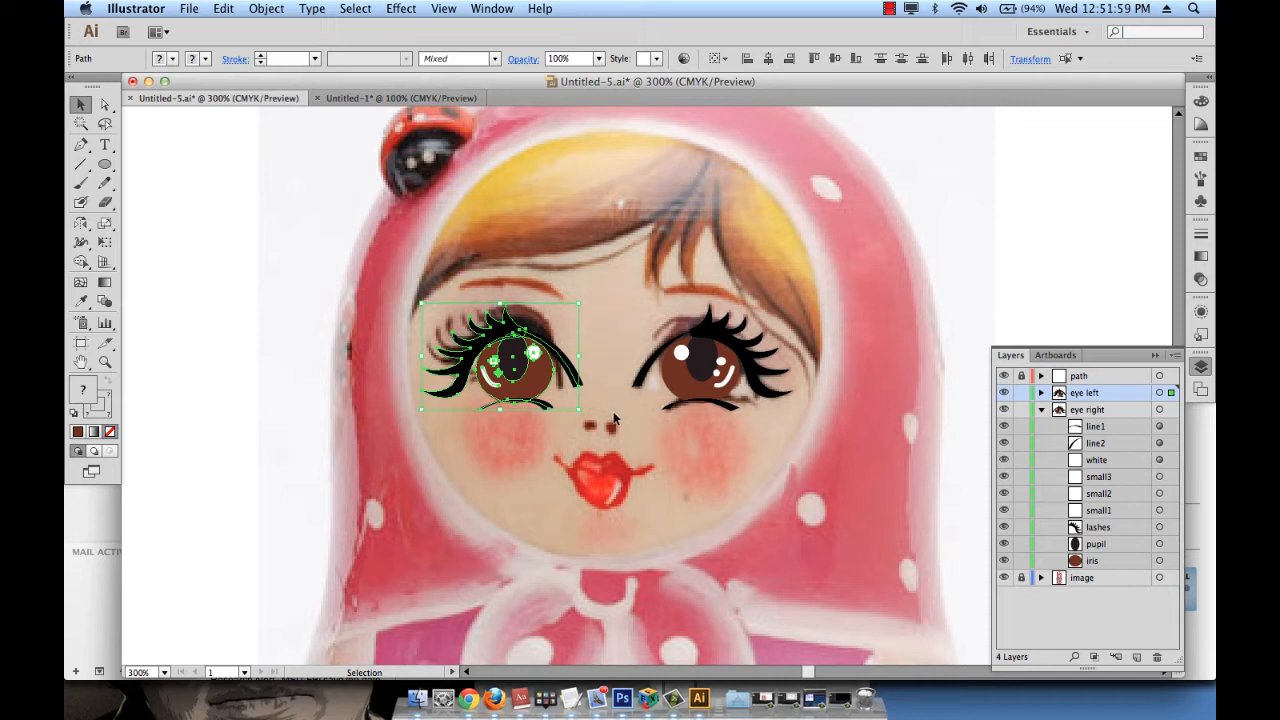
click(214, 410)
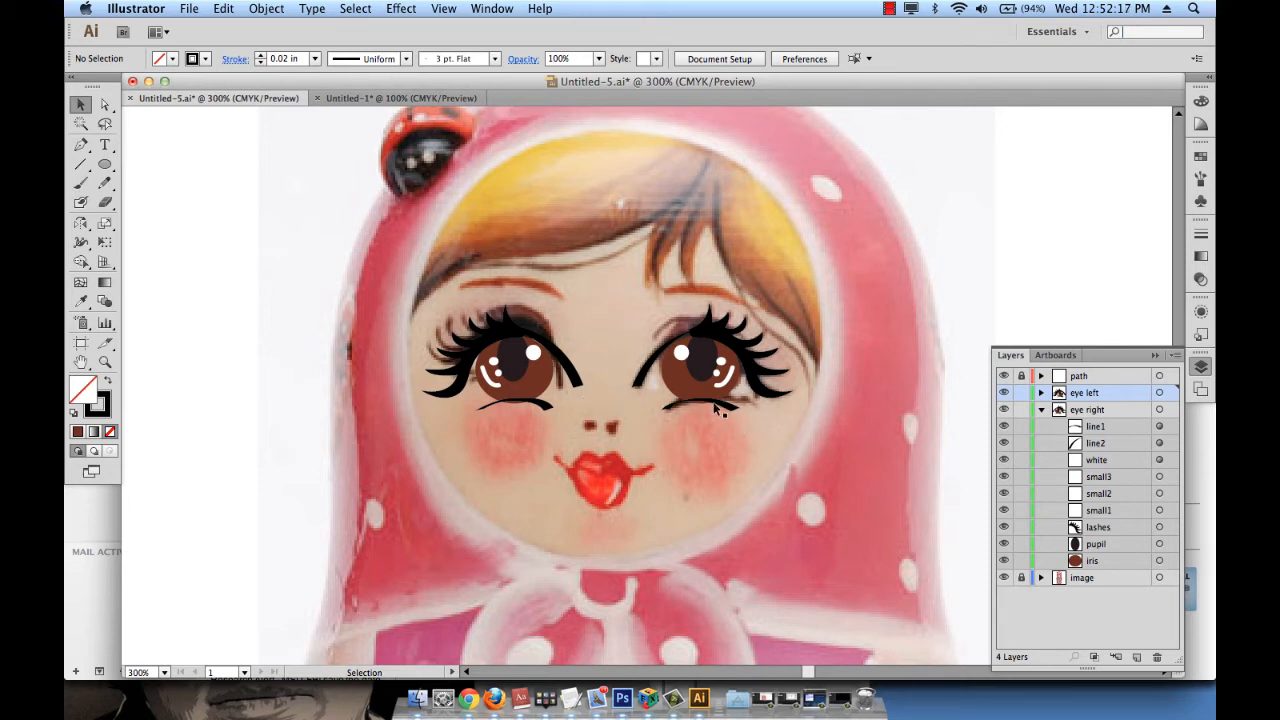
Fill the iris of the eye right layer with a radial gradient.
click(677, 377)
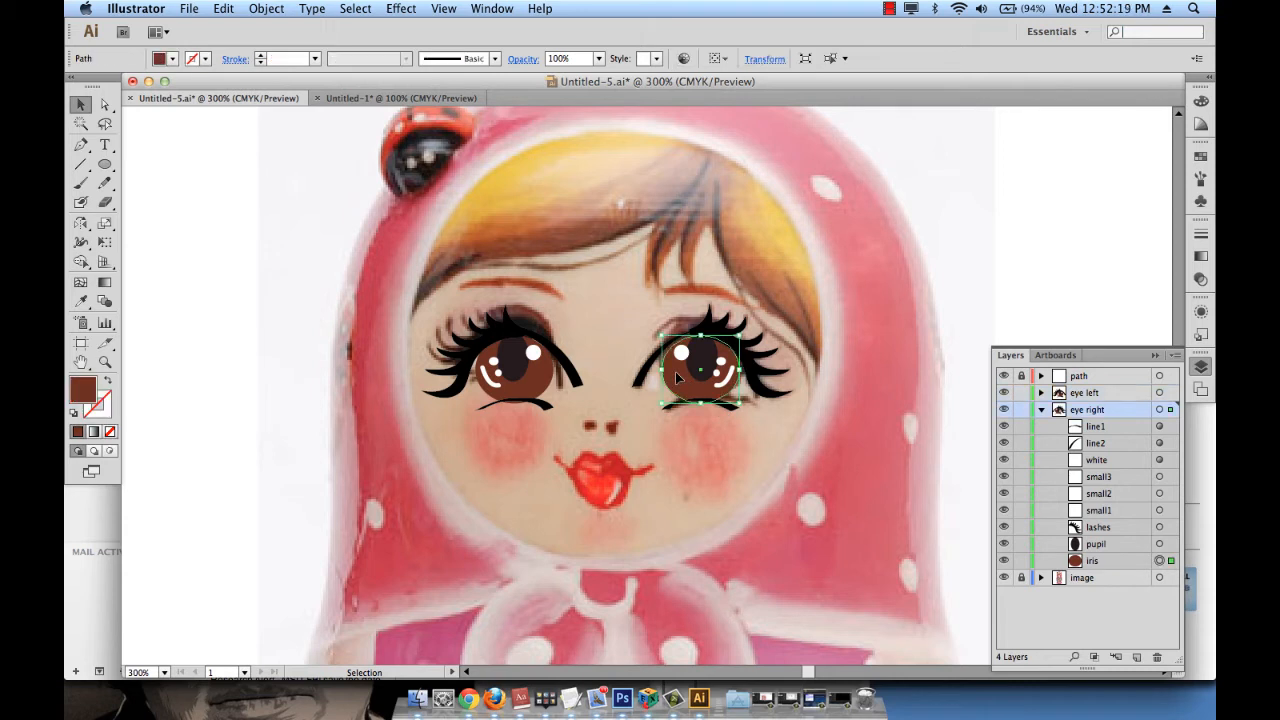
click(1201, 258)
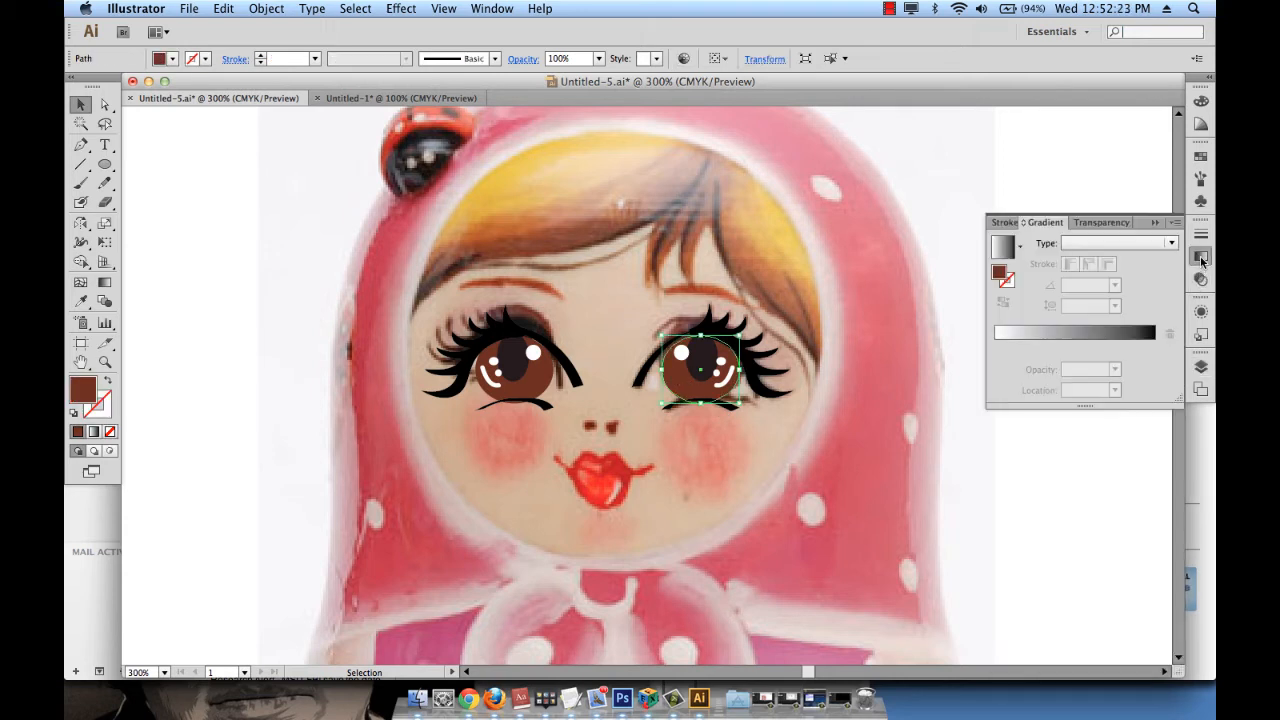
click(1089, 246)
click(1088, 276)
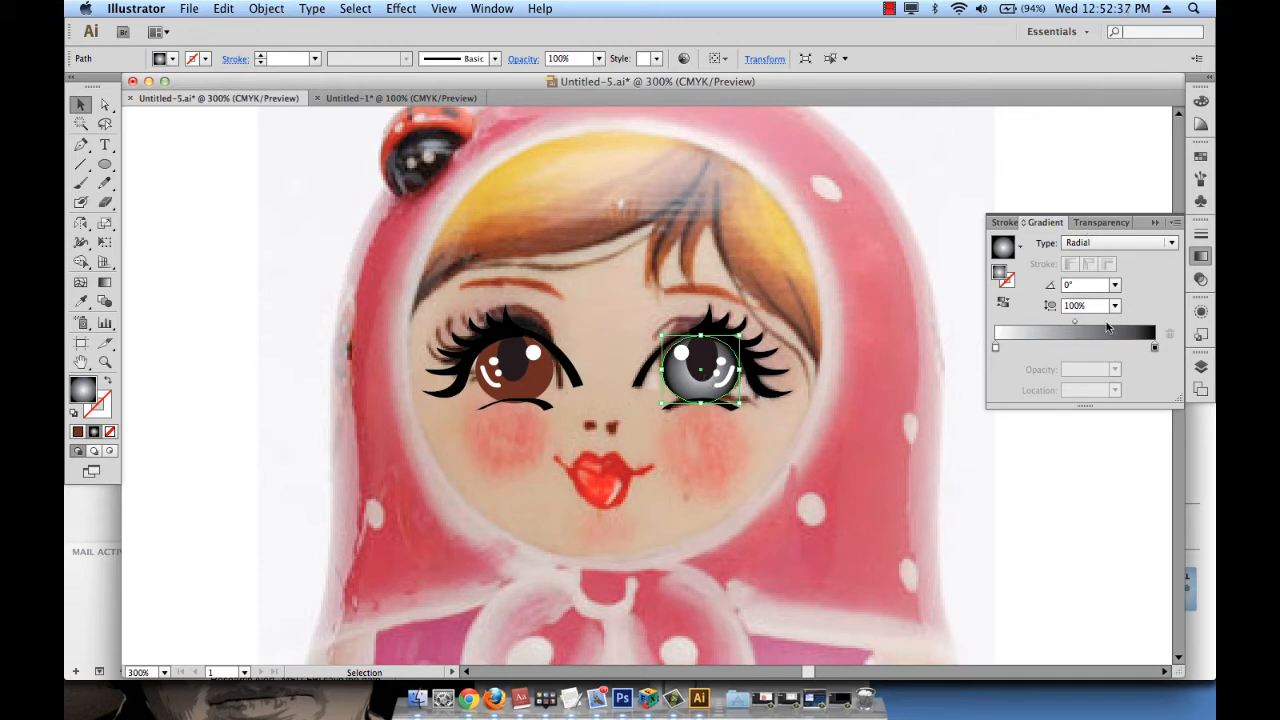
click(1116, 184)
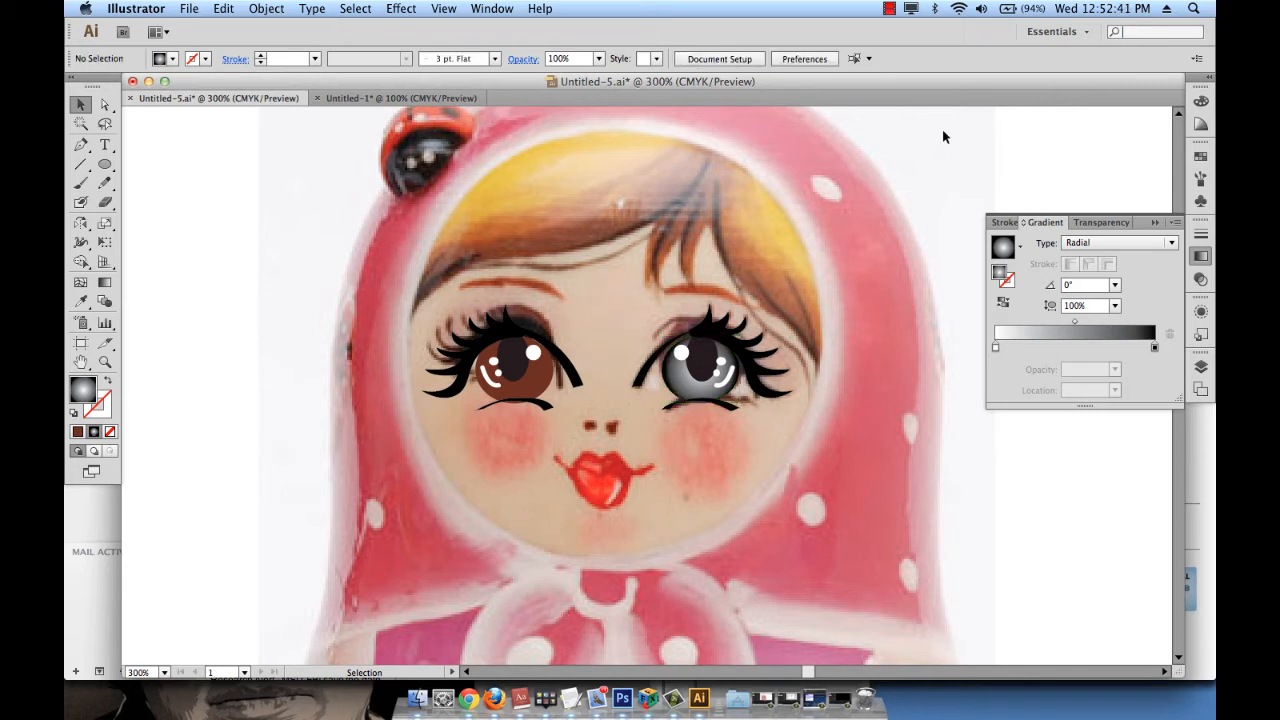
Display the document swatches below the gradient settings so both are accessible together.
click(492, 8)
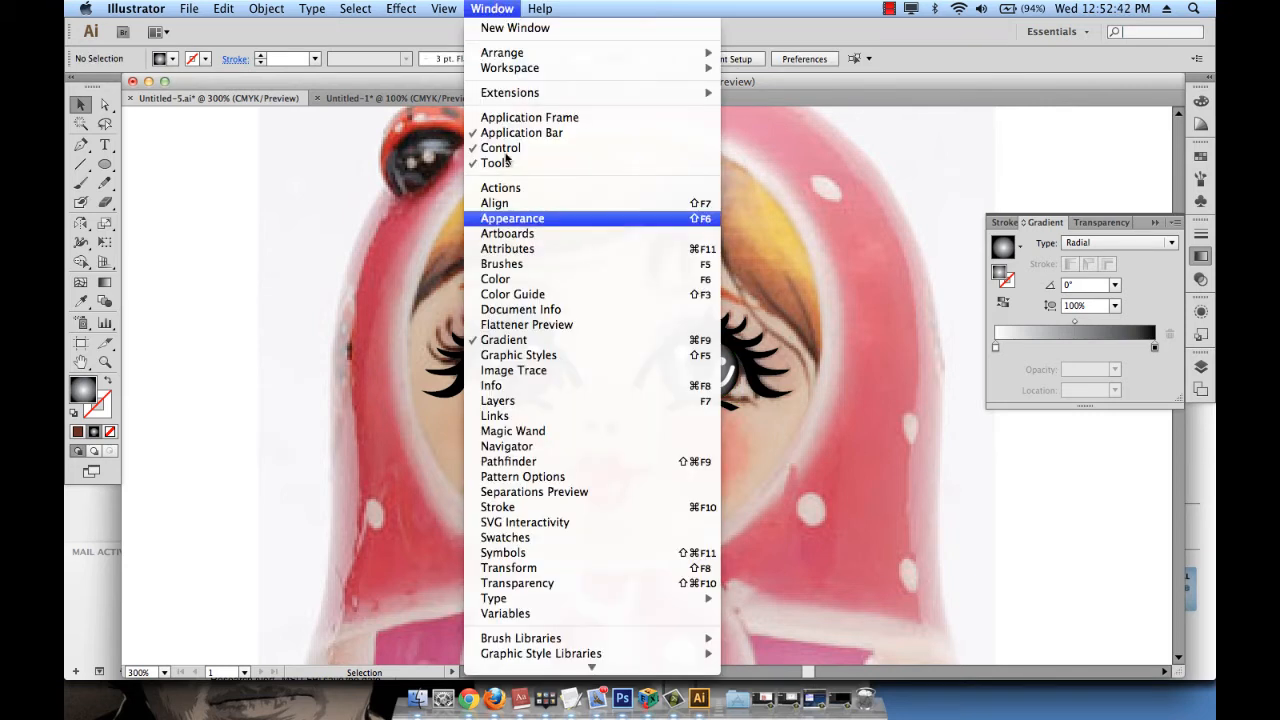
click(506, 538)
drag(1022, 146, 1010, 503)
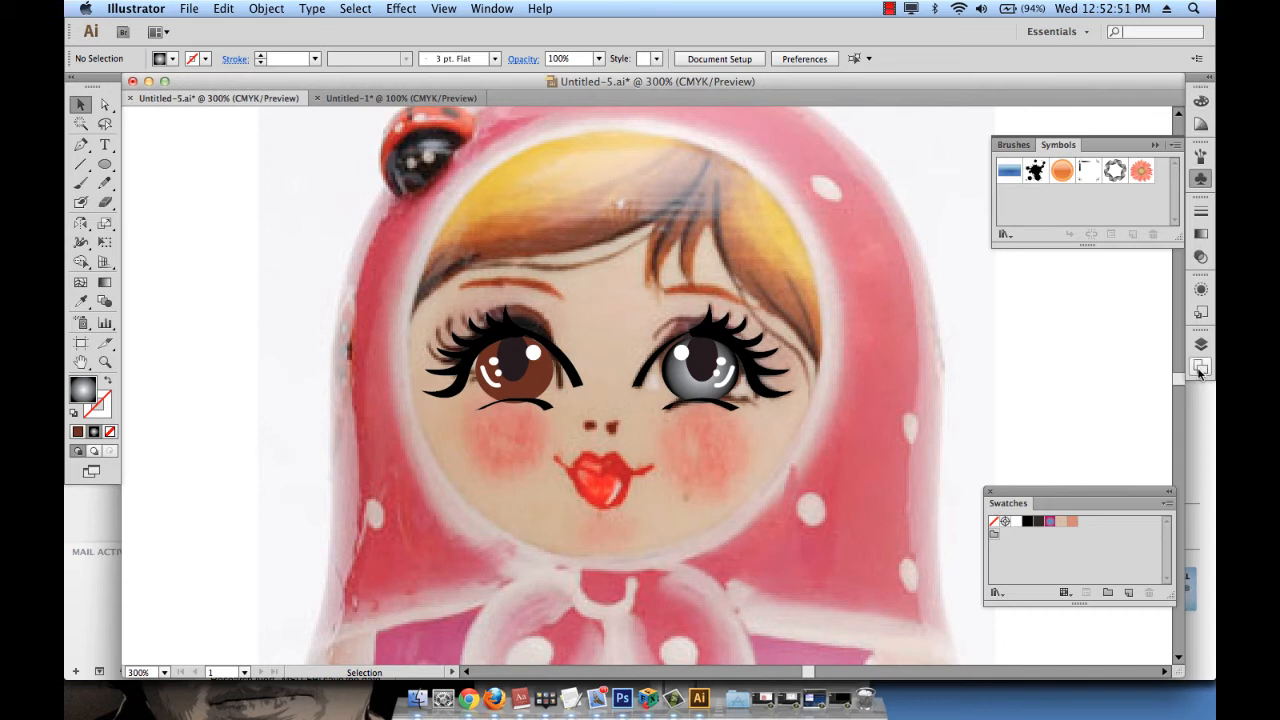
click(1200, 234)
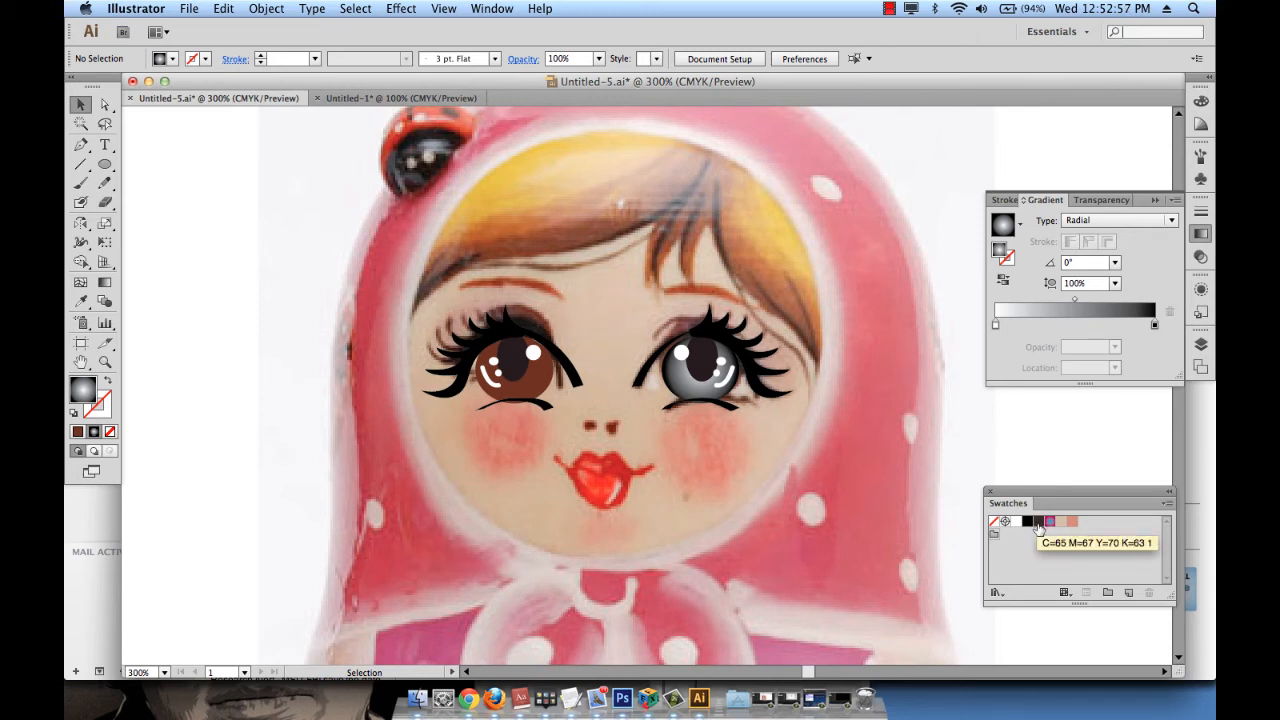
Apply the C=65 M=67 Y=70 K=63 swatch to the dark end of the iris gradient and set the midpoint location to 61.7%.
click(676, 383)
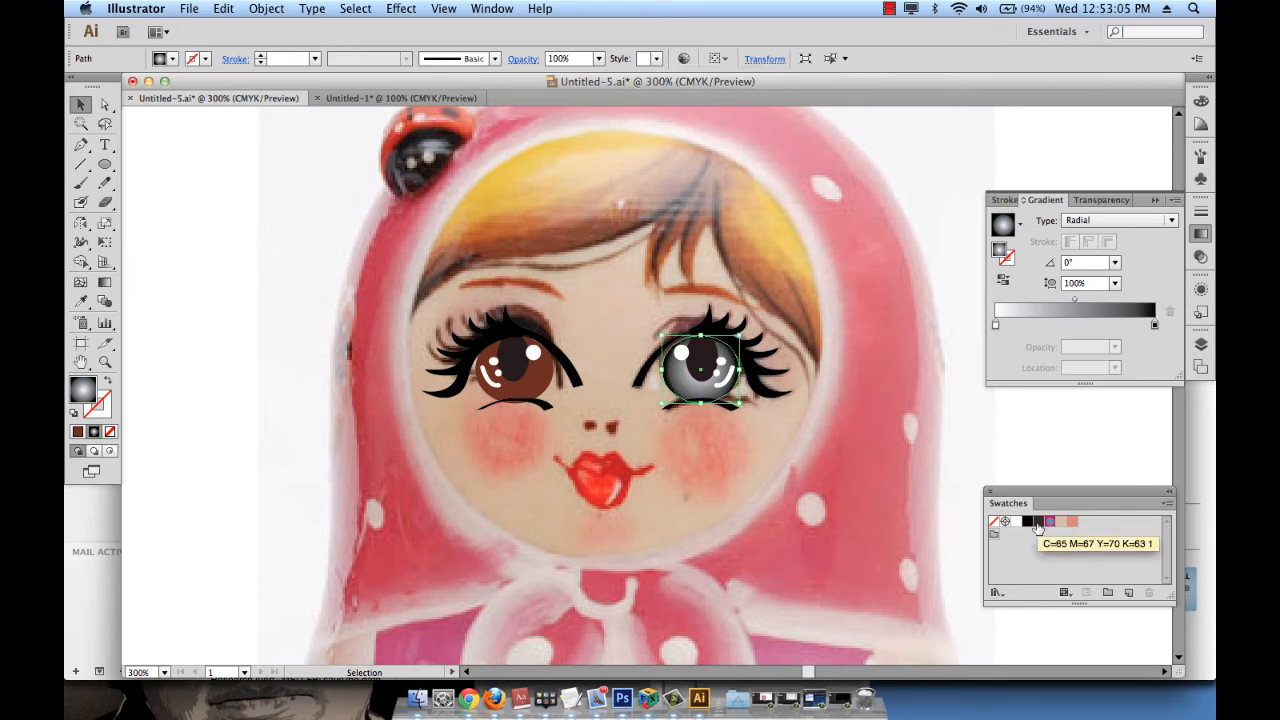
drag(1038, 527, 1155, 327)
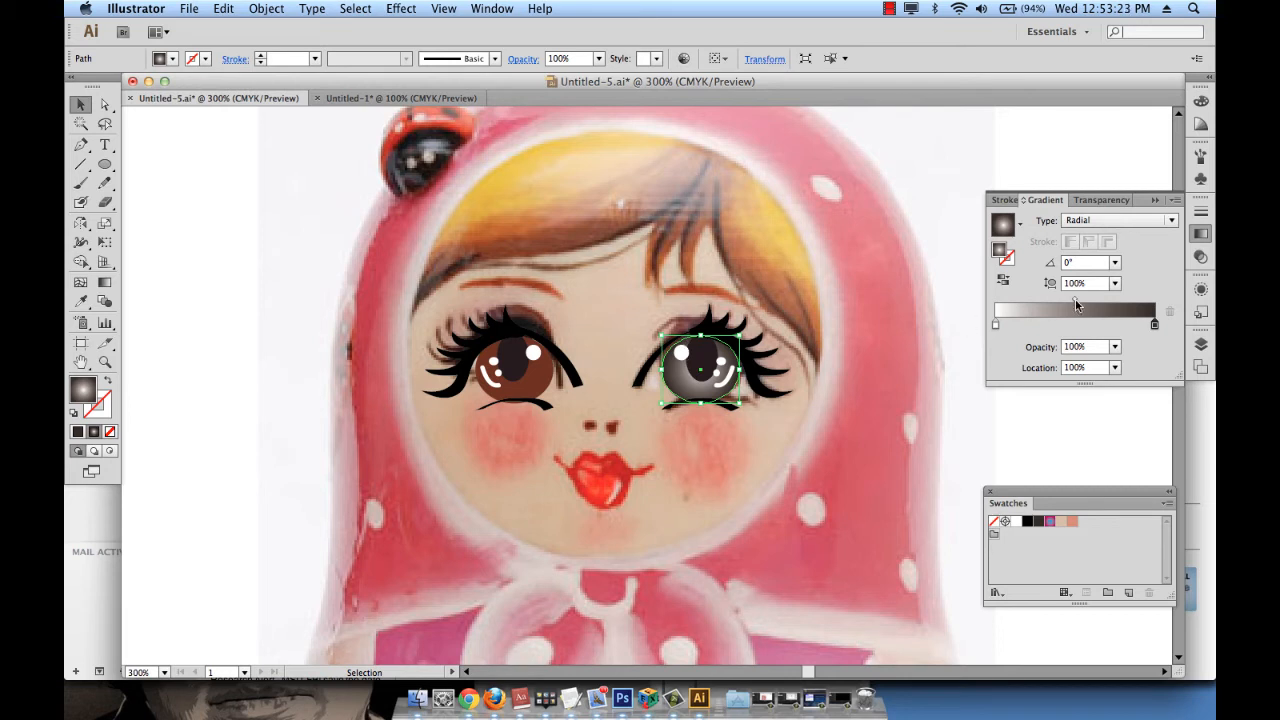
drag(1075, 301, 1061, 301)
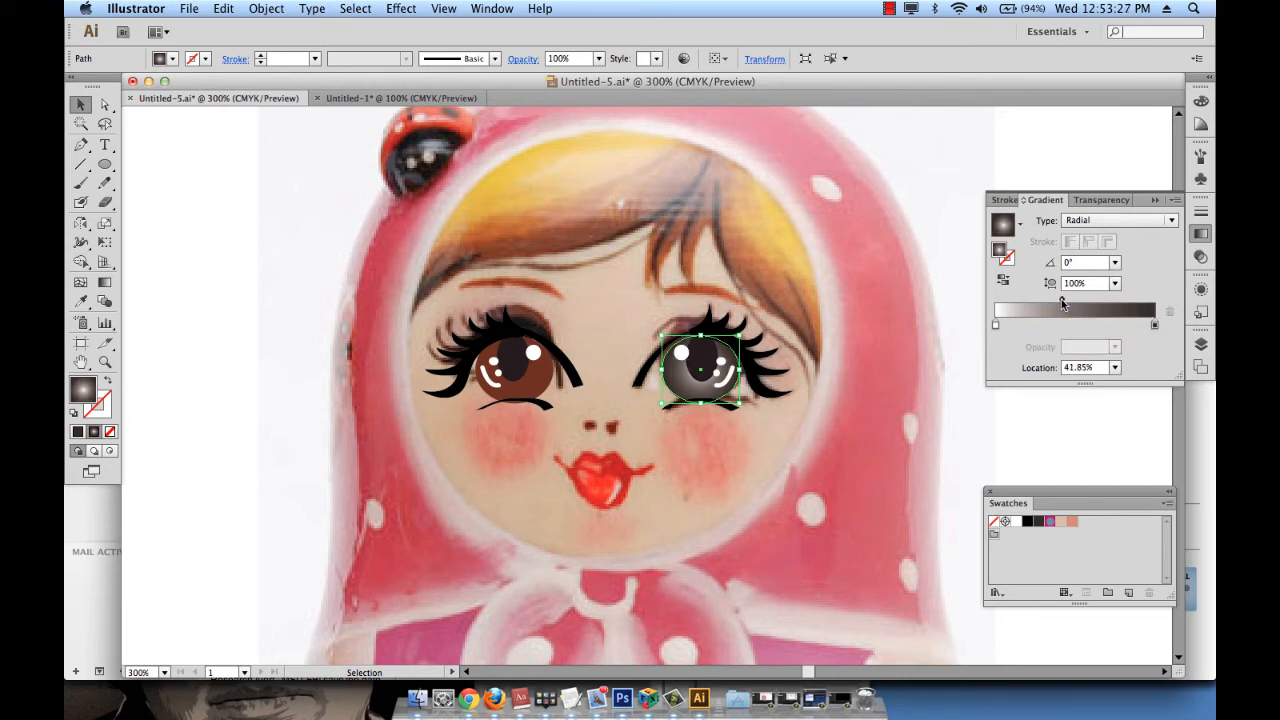
drag(1061, 299, 1093, 303)
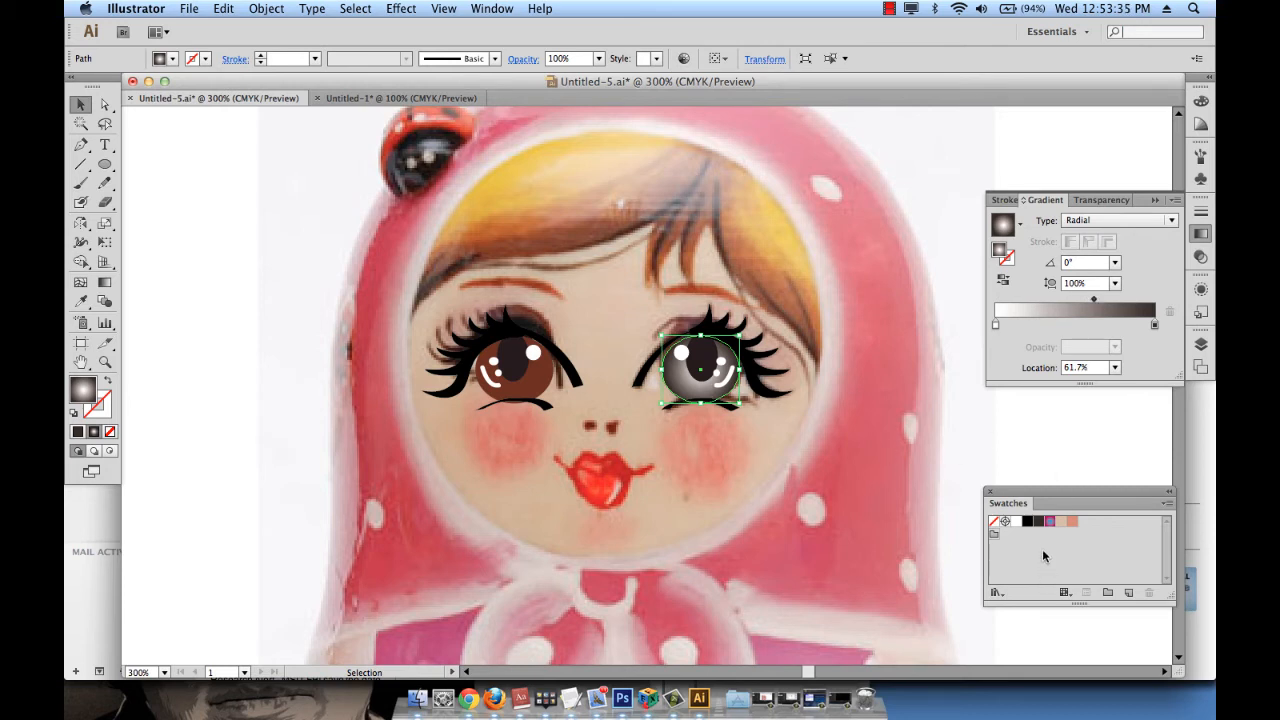
Reveal the CMYK sliders, set the cyan of the iris gradient's dark stop to 32%, deselect the iris and bring up the layer list.
click(1155, 326)
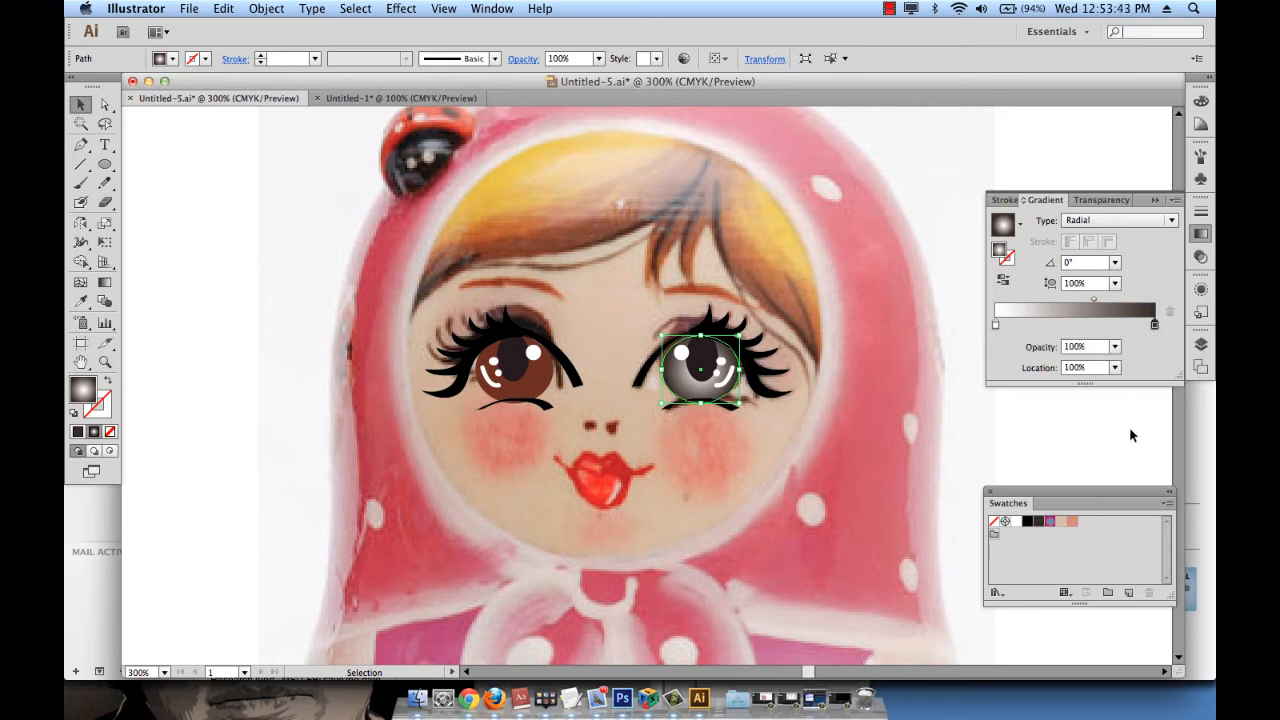
click(1205, 105)
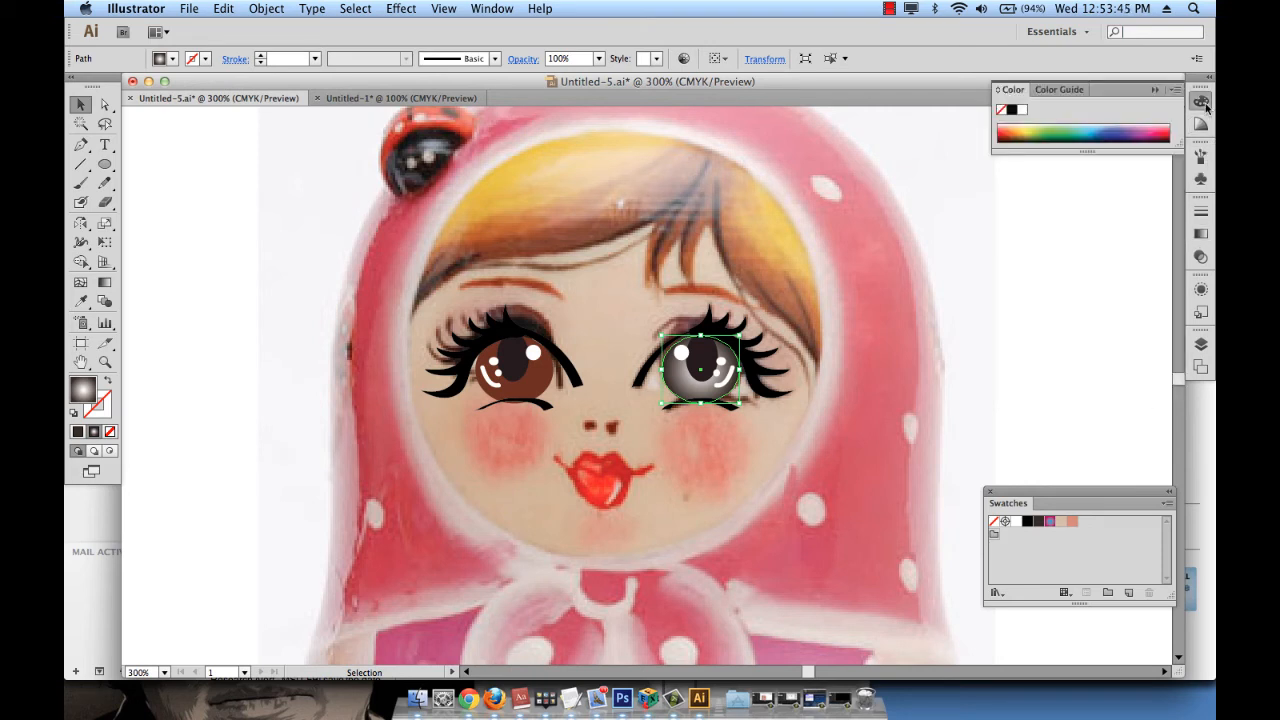
click(1172, 92)
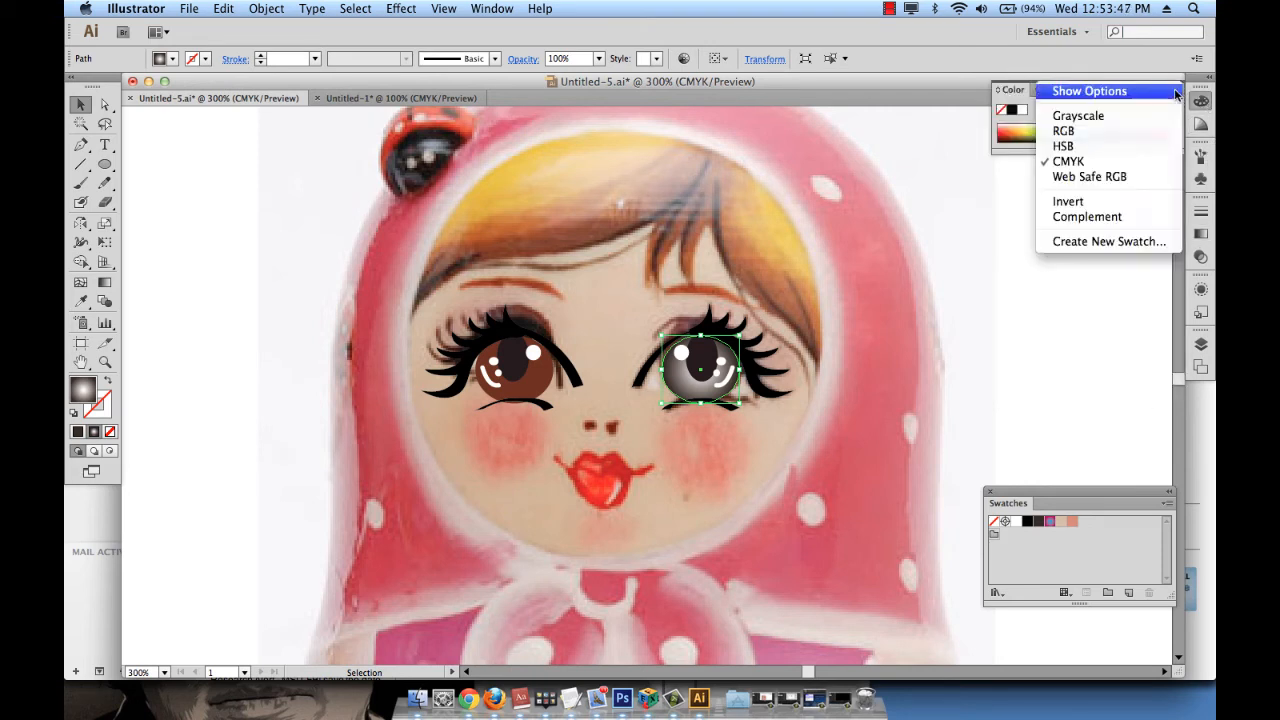
click(1122, 165)
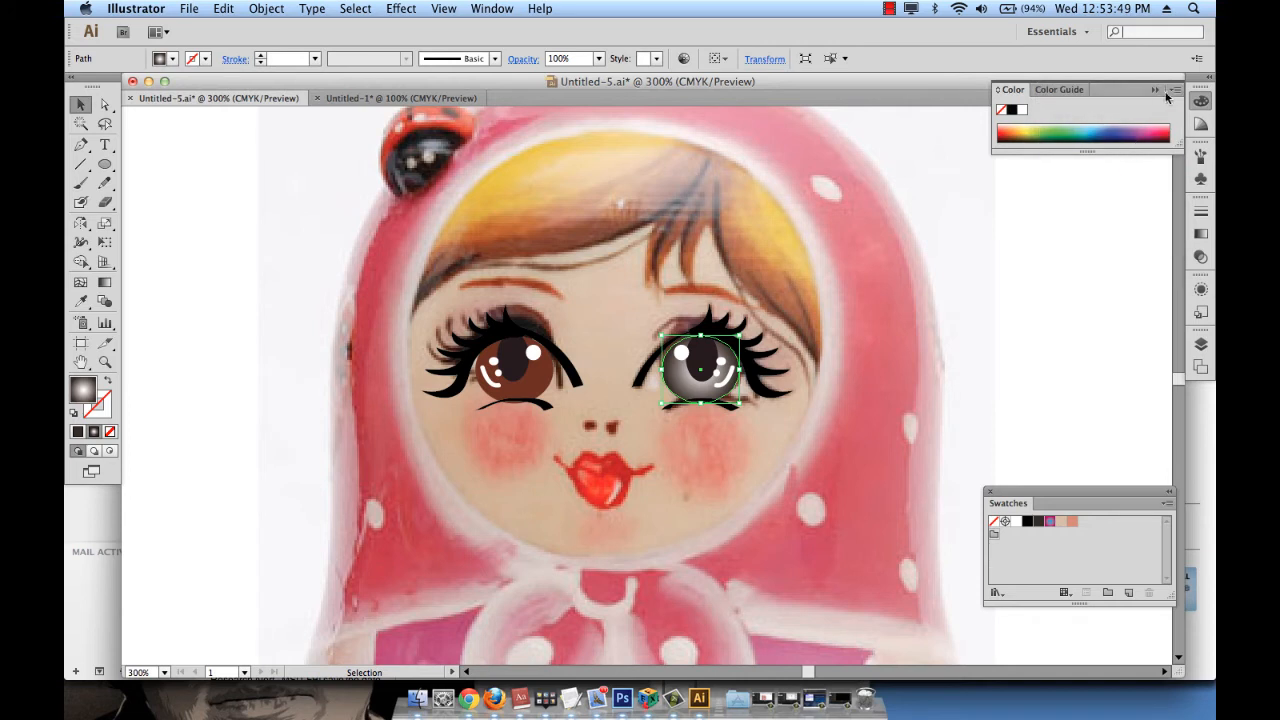
click(1175, 90)
click(1124, 92)
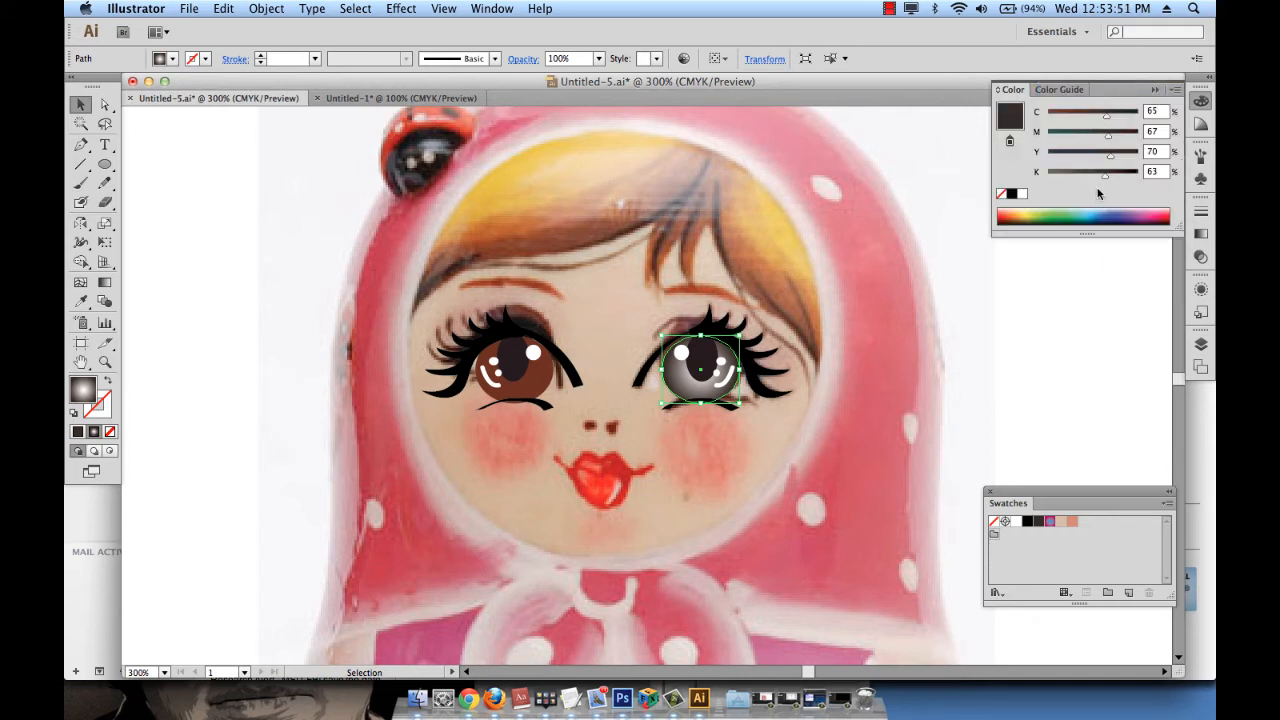
drag(1106, 121, 1075, 120)
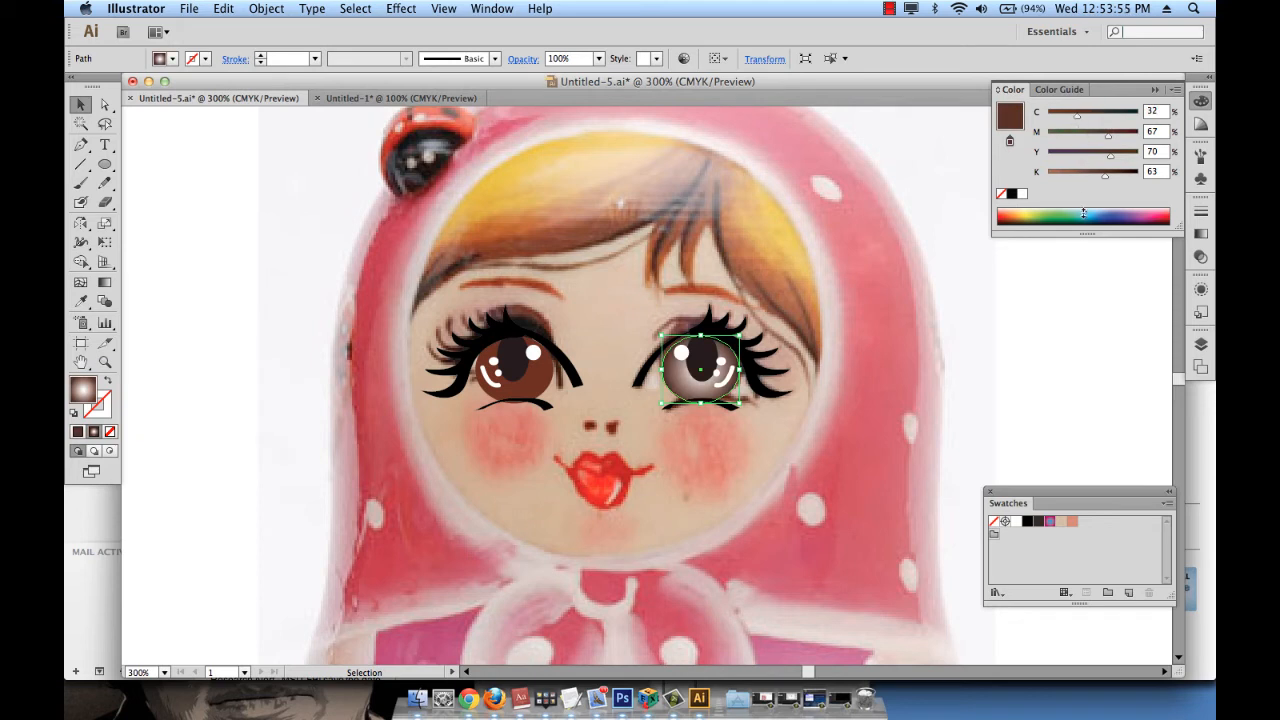
click(1057, 361)
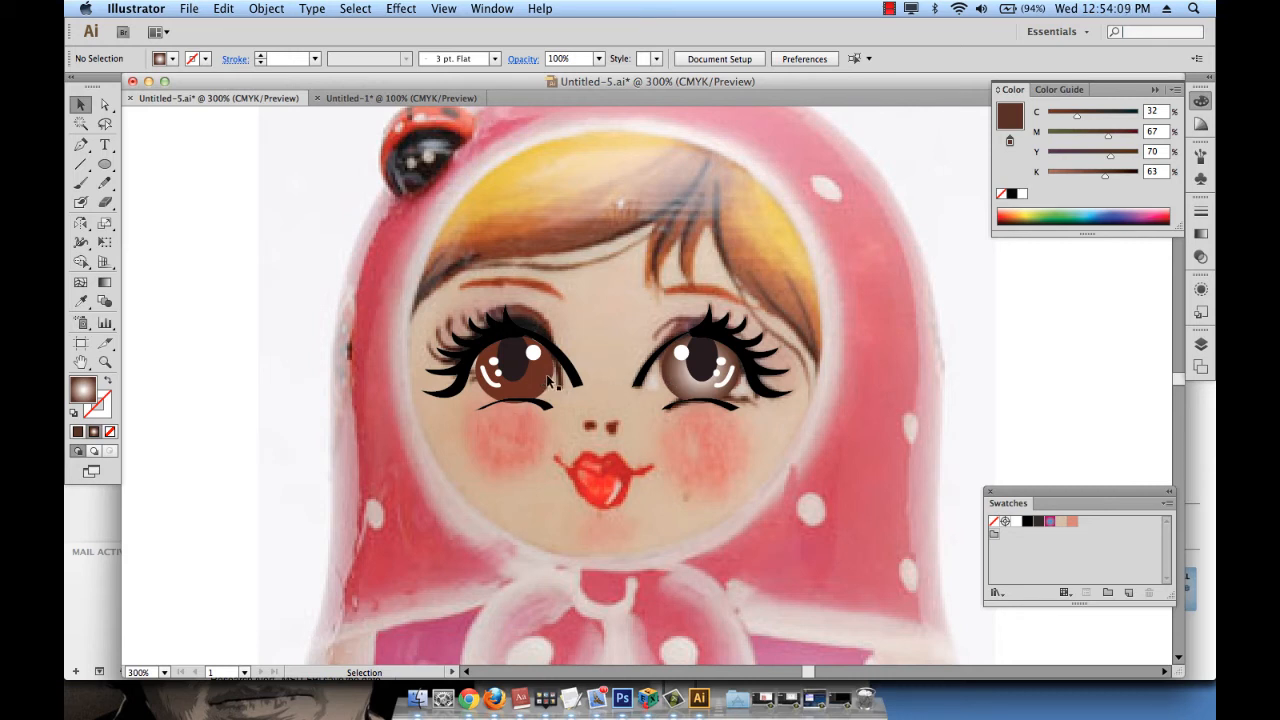
click(1201, 344)
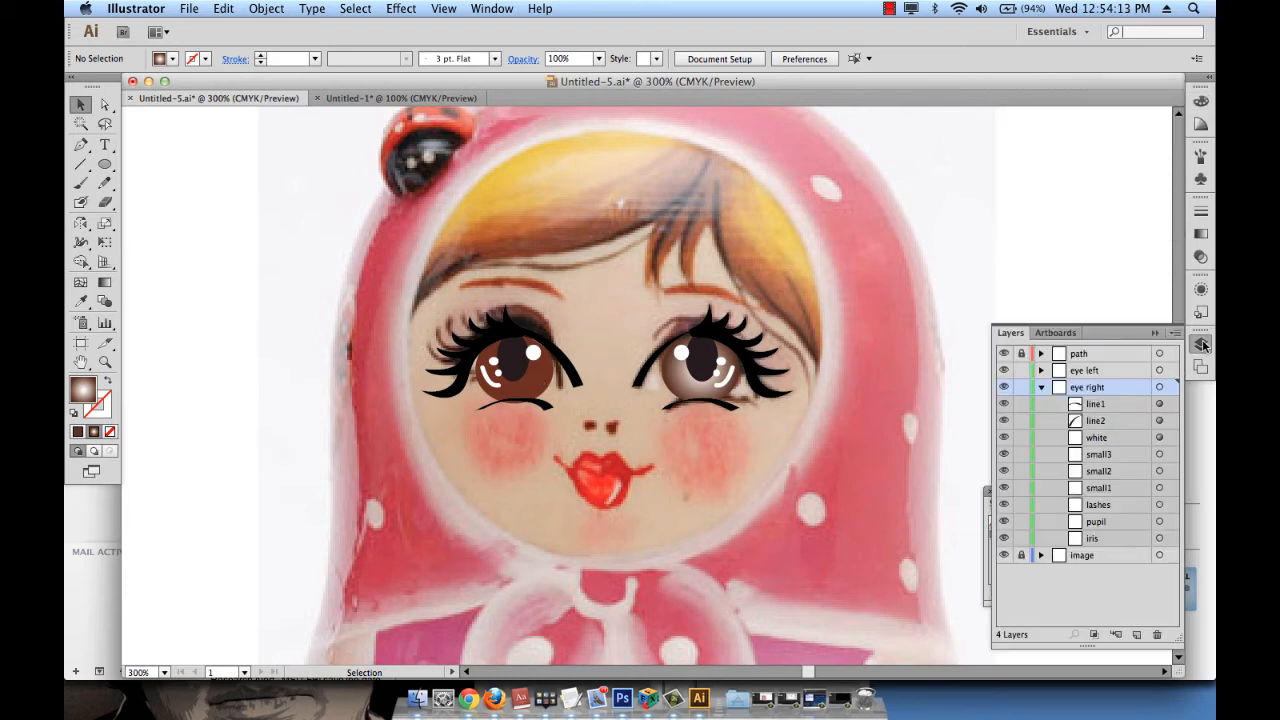
Copy the gradient appearance of the eye right iris onto the eye left iris and collapse both eye layers.
click(1041, 371)
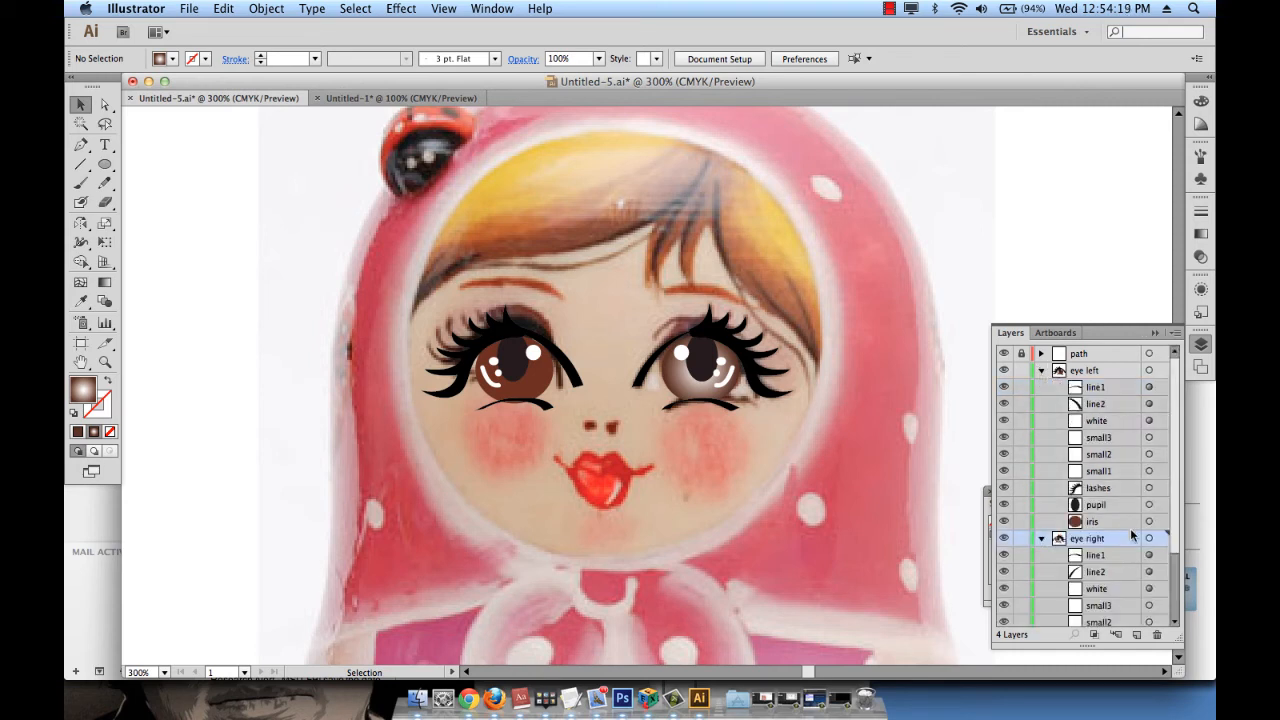
scroll(1132, 535, down, 3)
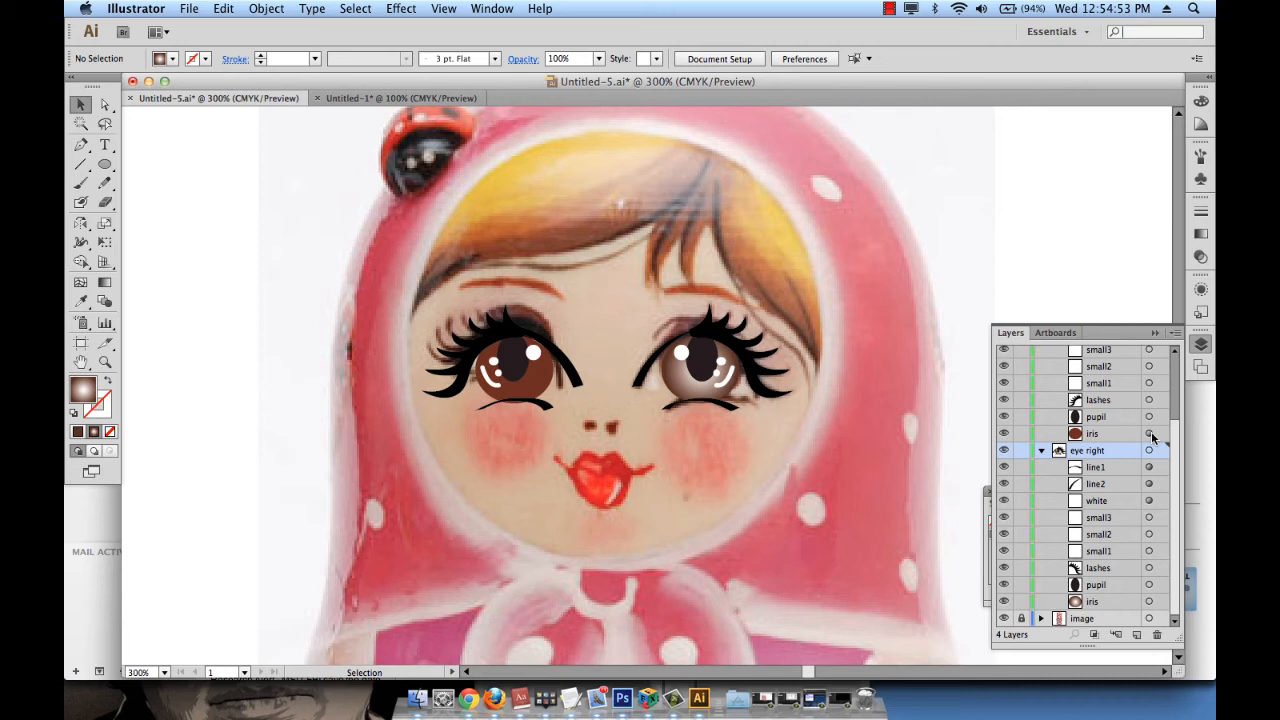
drag(1153, 438, 1152, 436)
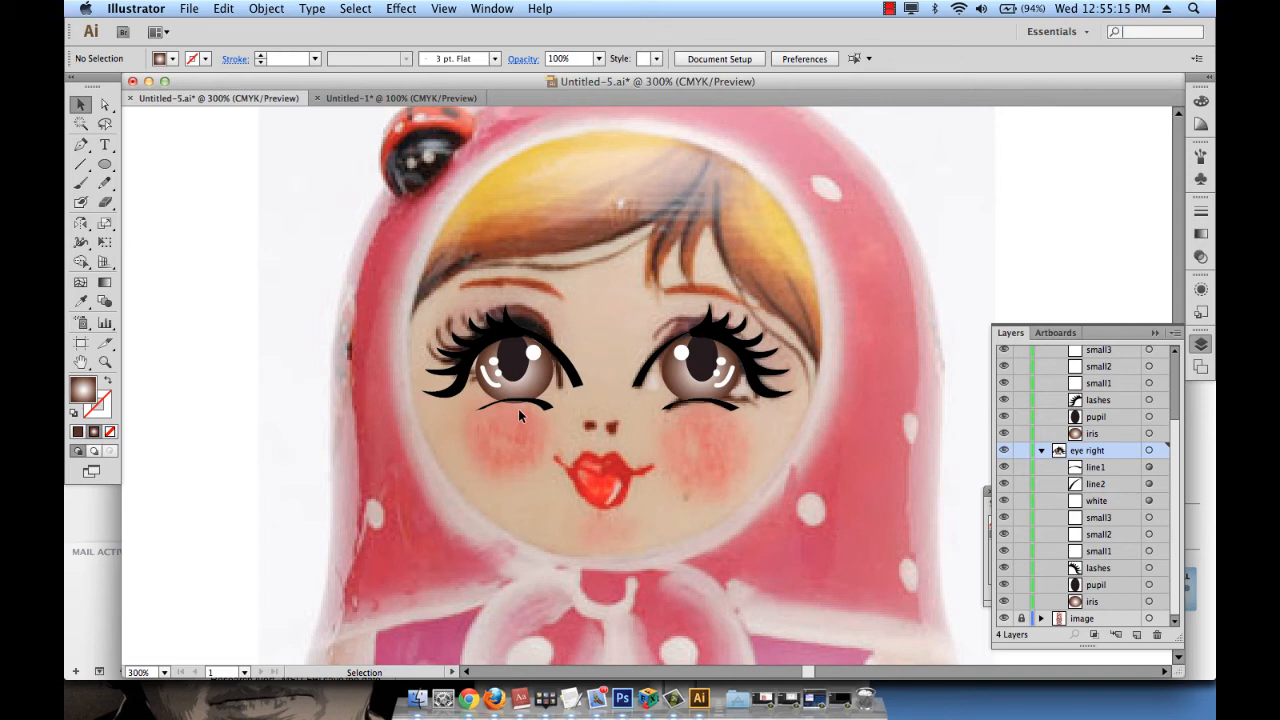
scroll(1132, 428, up, 5)
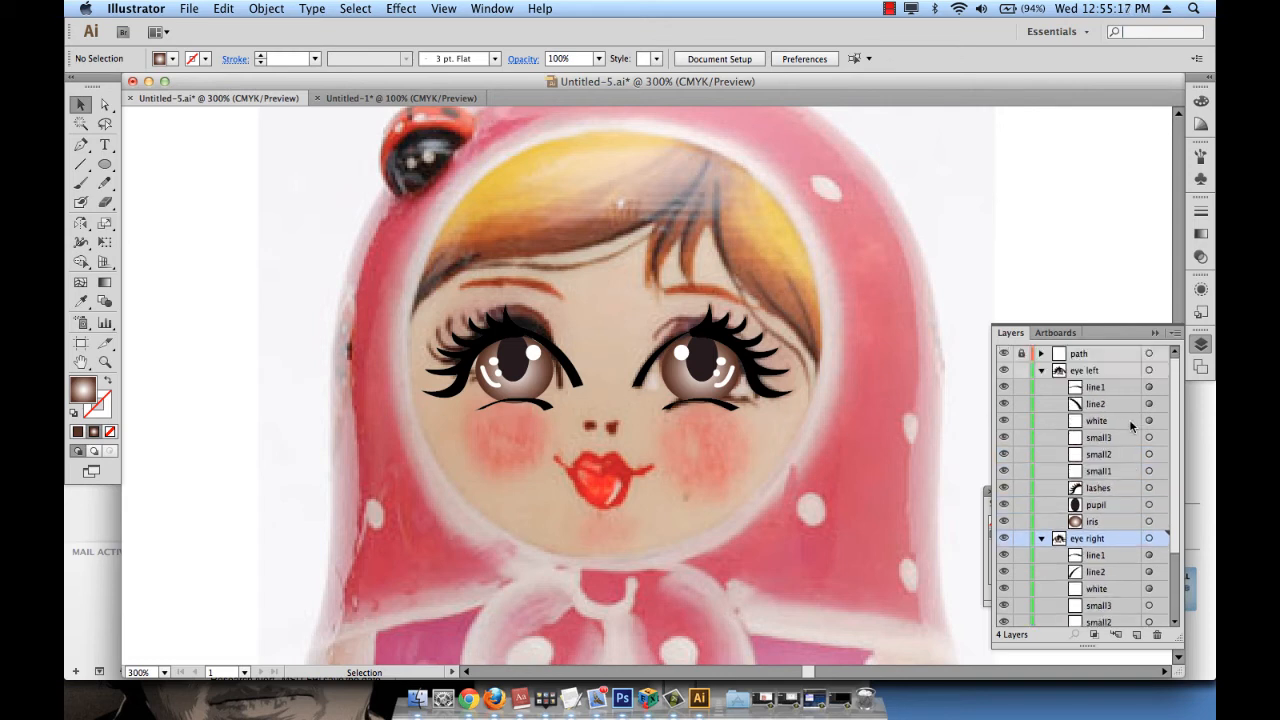
click(1041, 371)
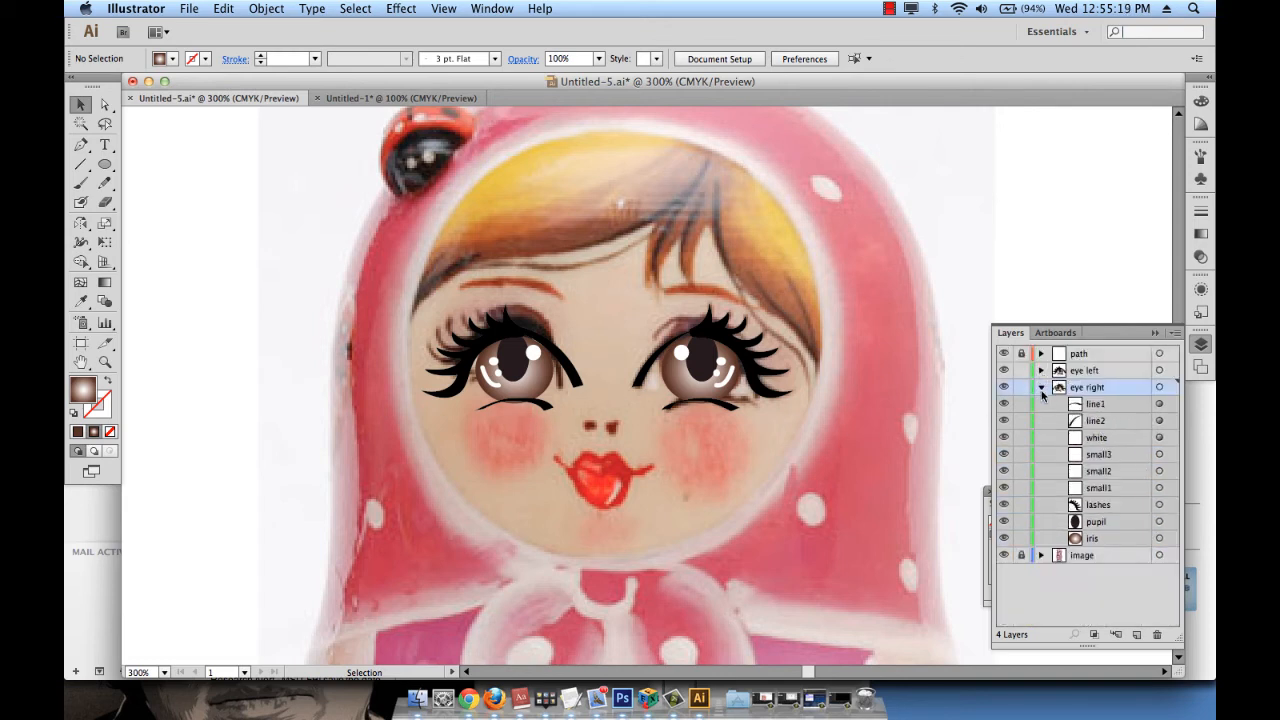
click(1041, 387)
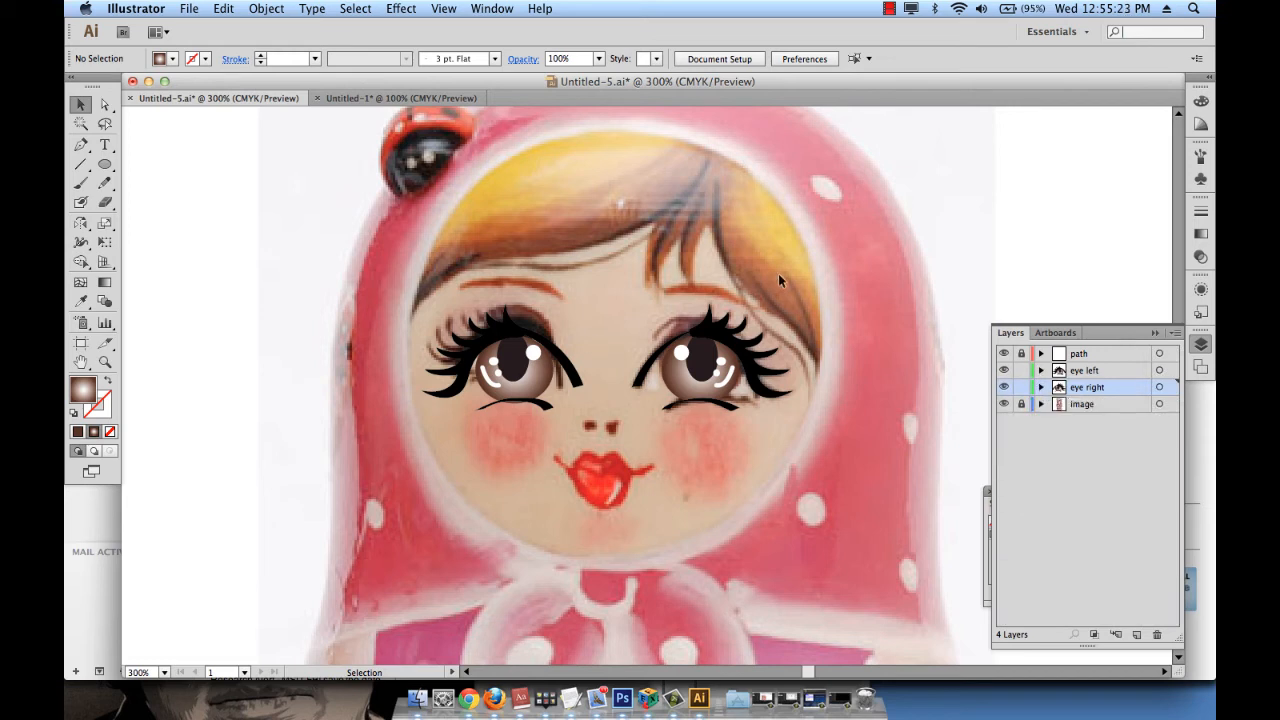
Create a new layer above eye right and name it cheek.
scroll(779, 277, right, 3)
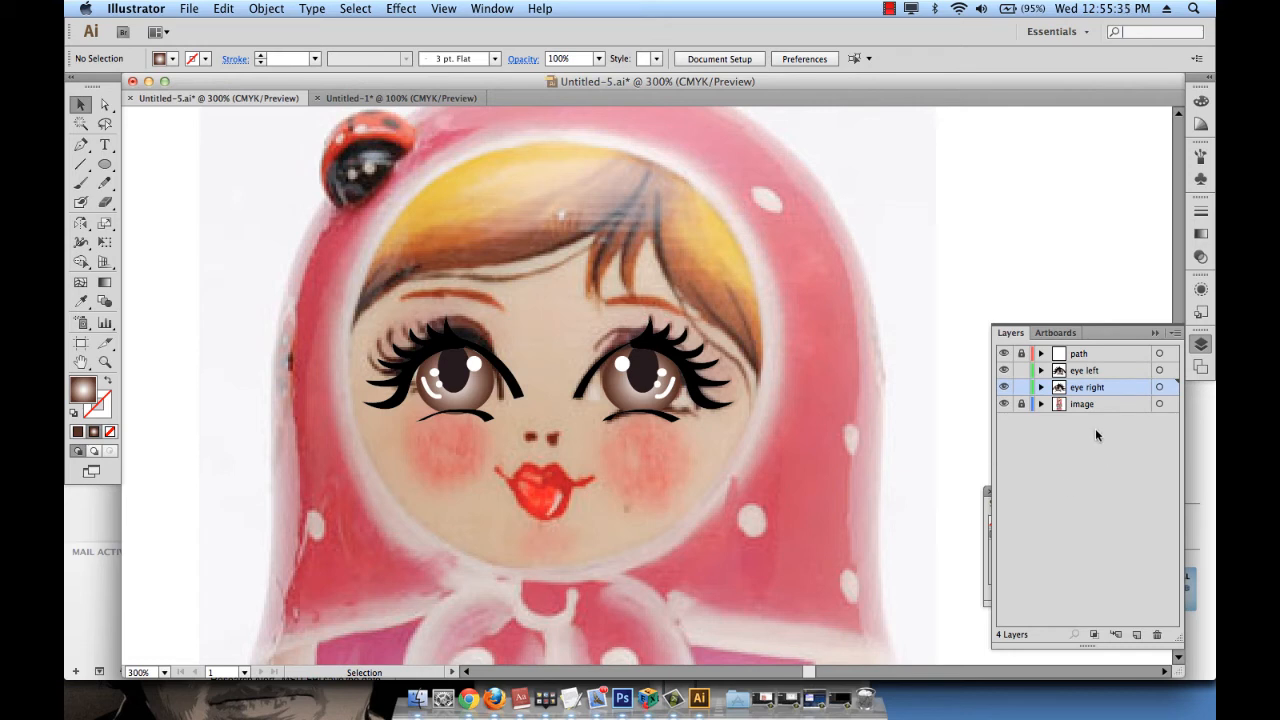
click(1137, 634)
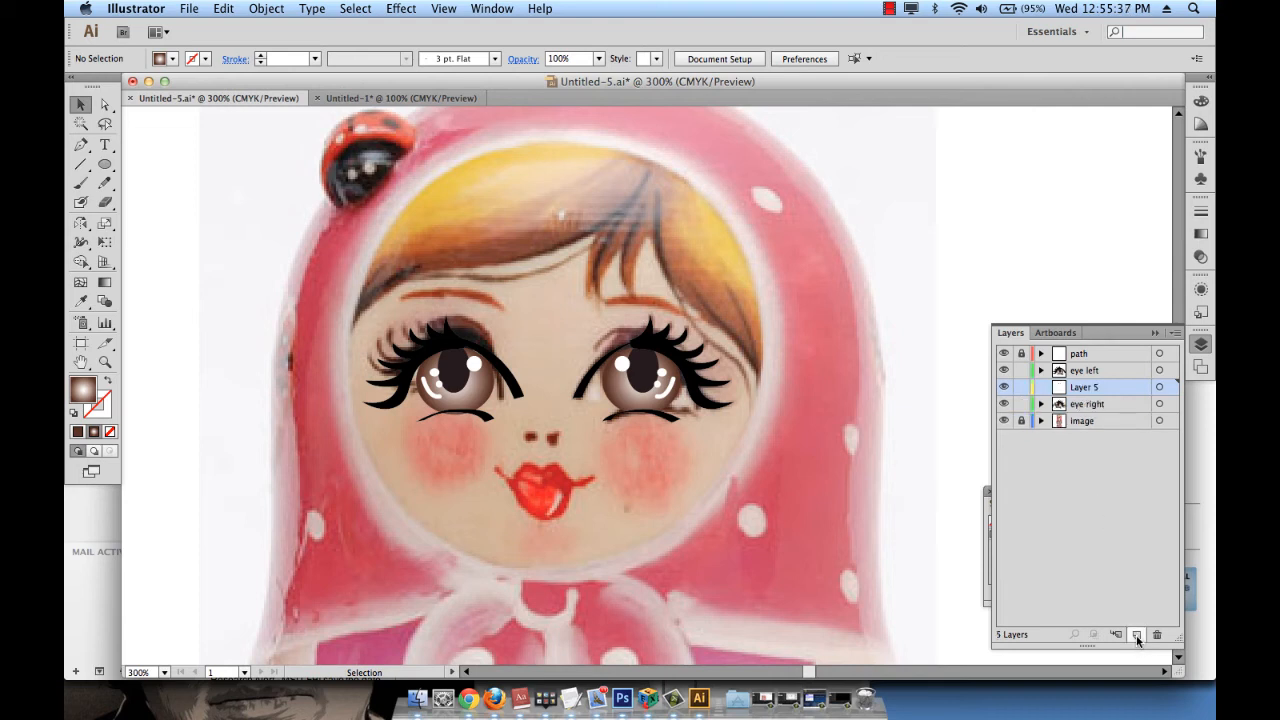
double_click(1095, 387)
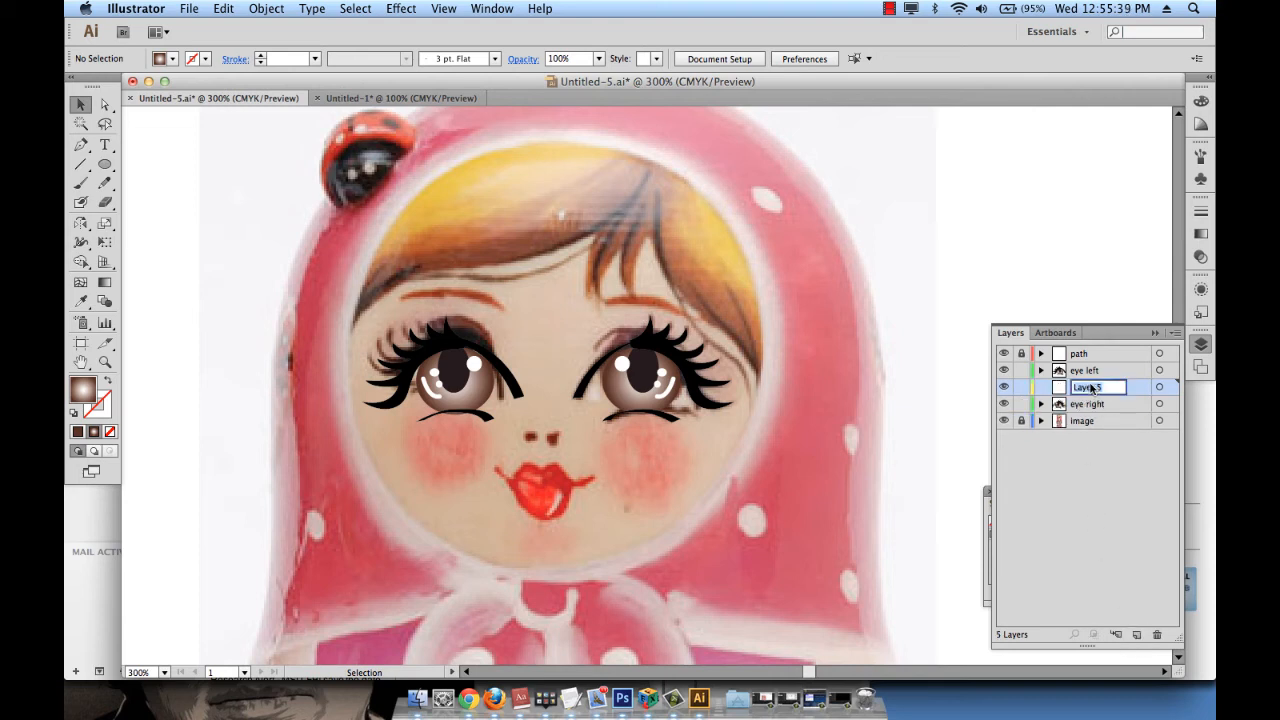
text(cheek)
key(Return)
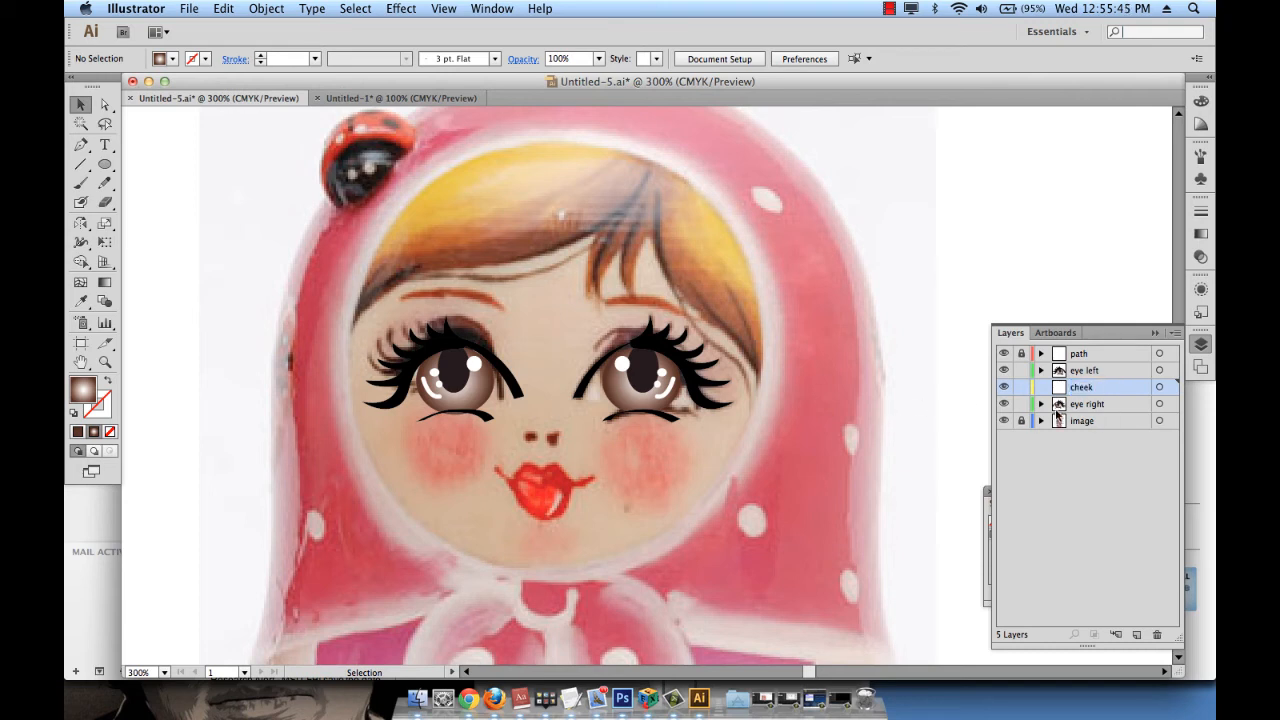
Draw a circle over the blush below the eye right artwork and nudge it down slightly.
click(105, 165)
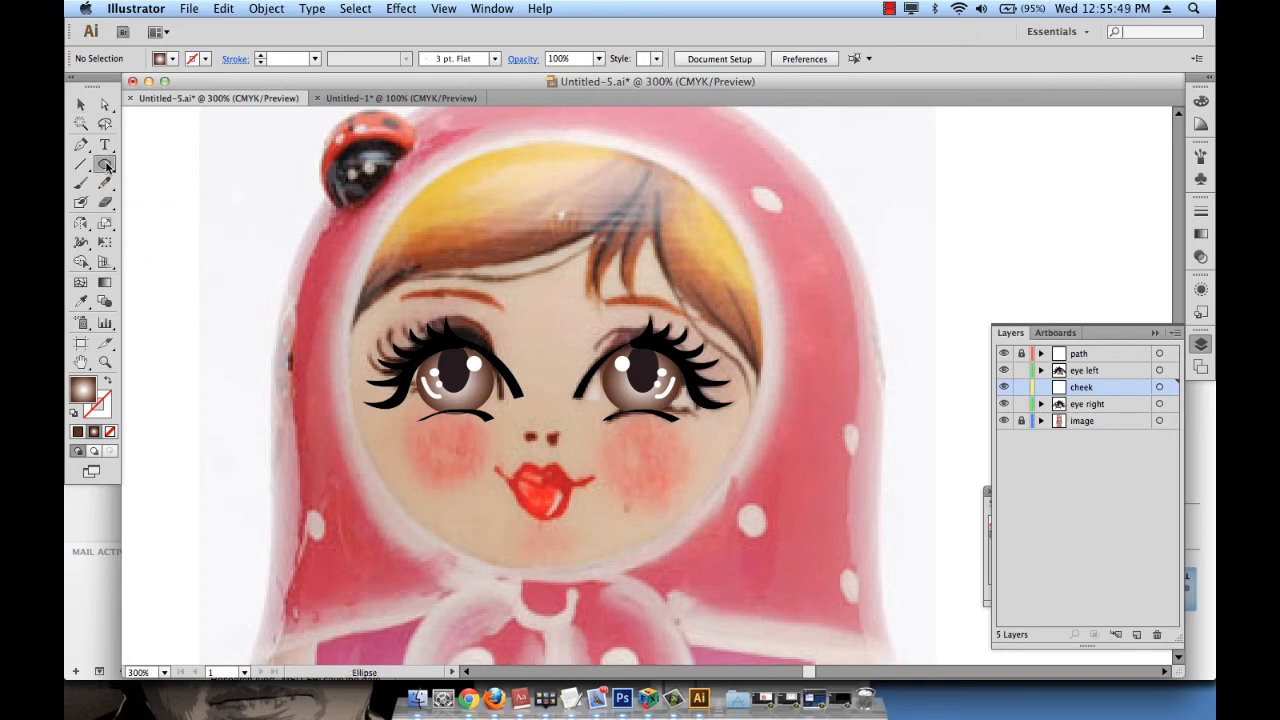
drag(641, 447, 663, 500)
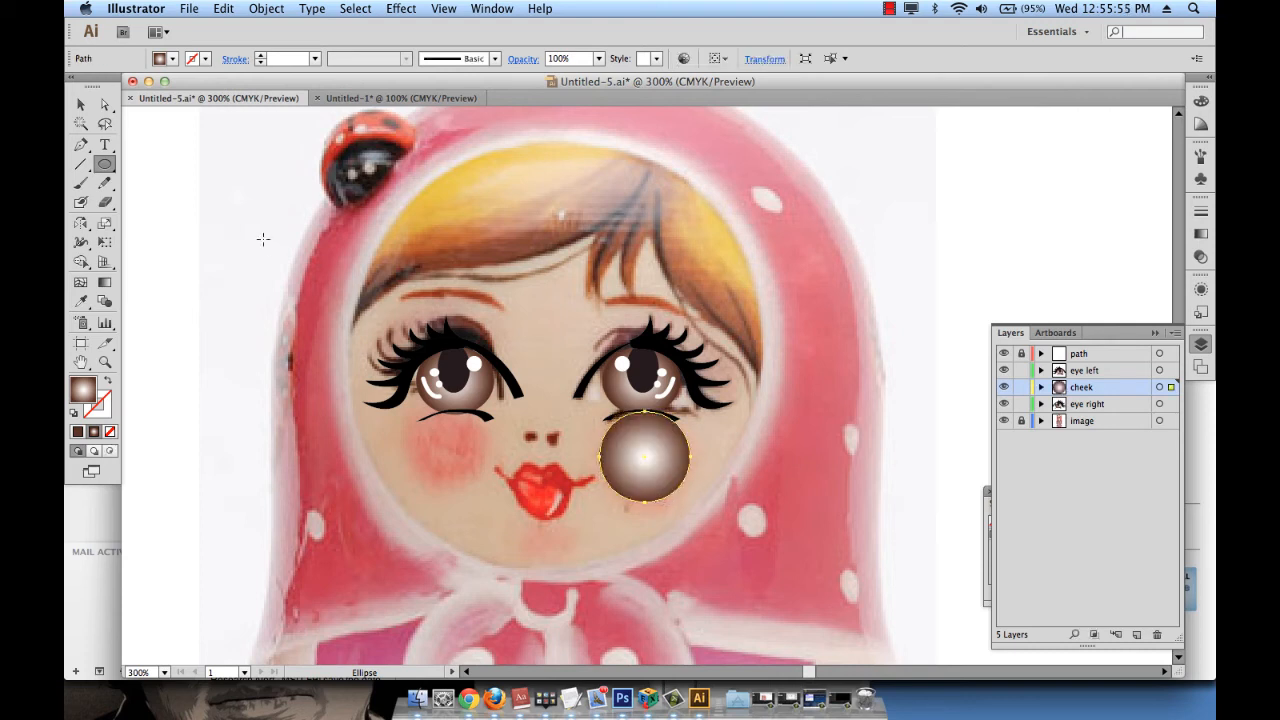
click(81, 104)
key(Down)
key(Down)
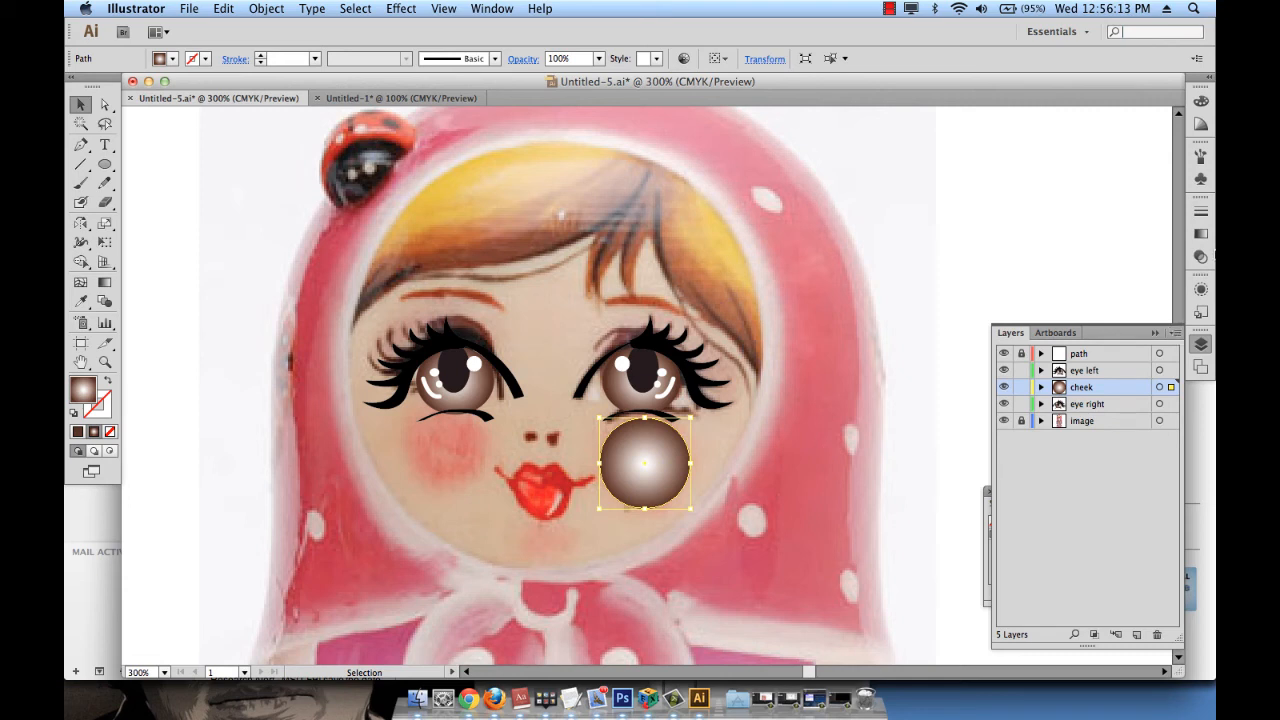
Sample the skin tone and the pink blush from the doll photo and save both colours as swatches.
click(1201, 236)
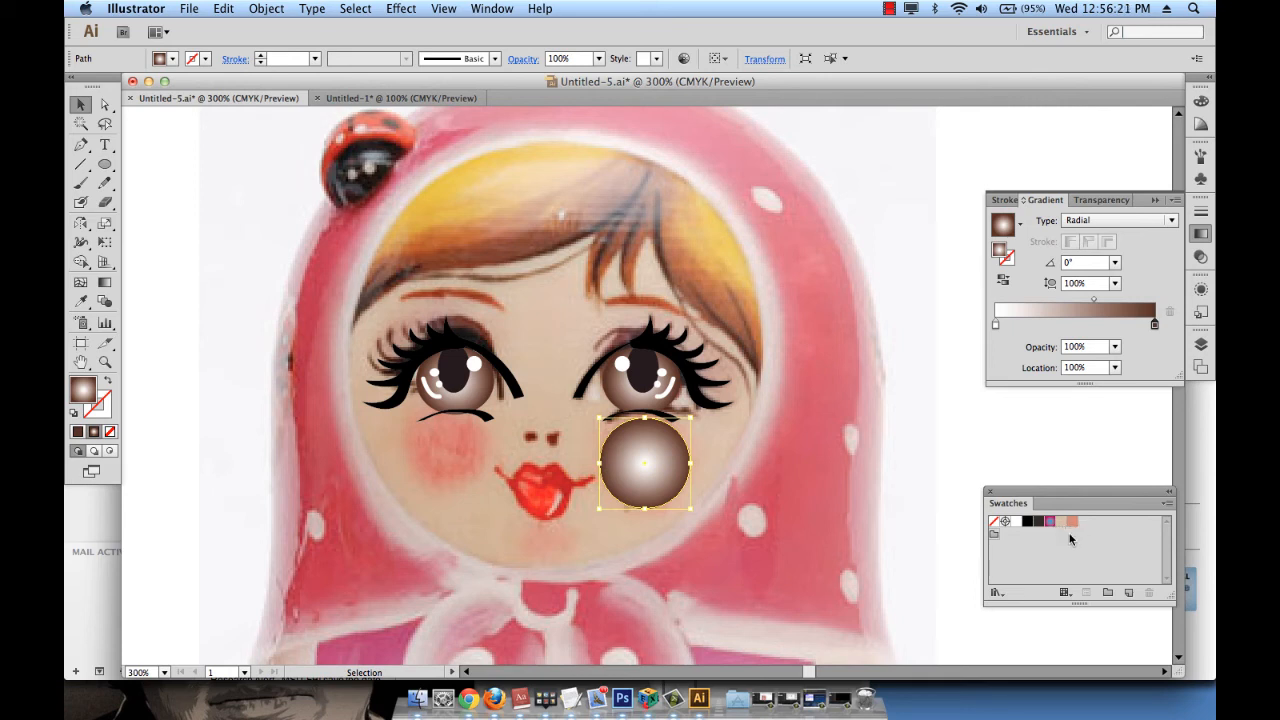
click(964, 440)
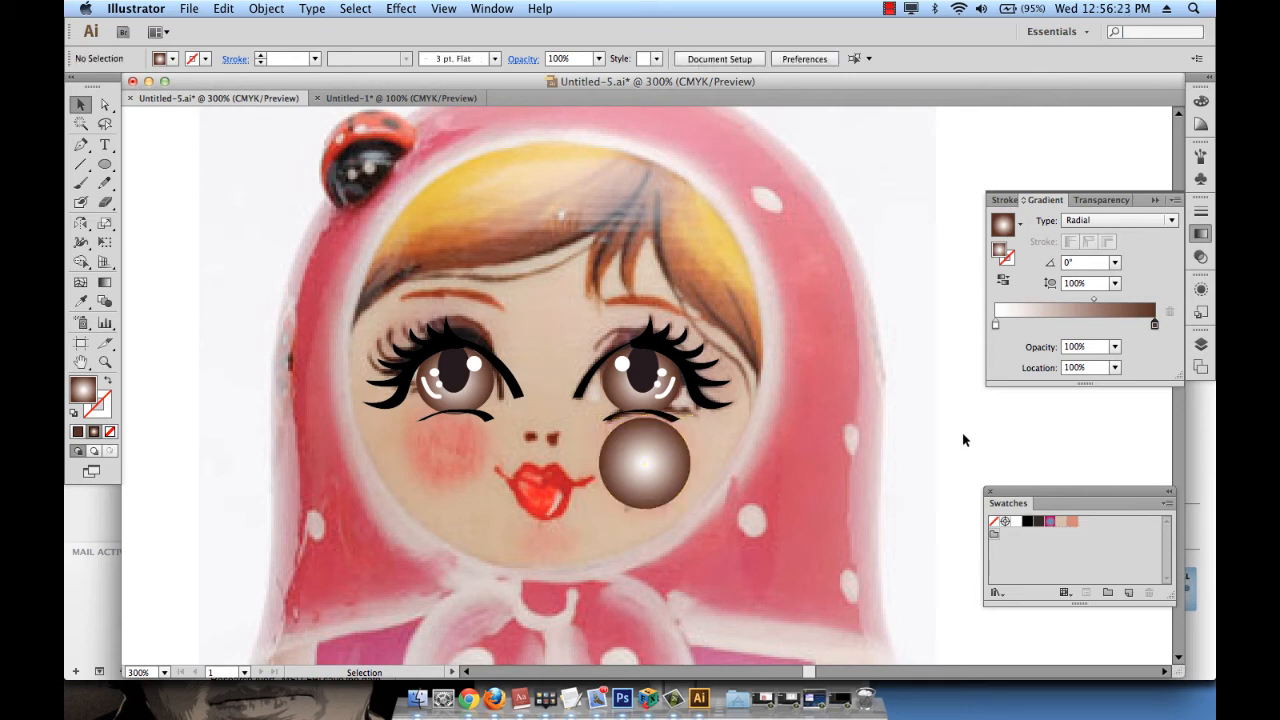
key(i)
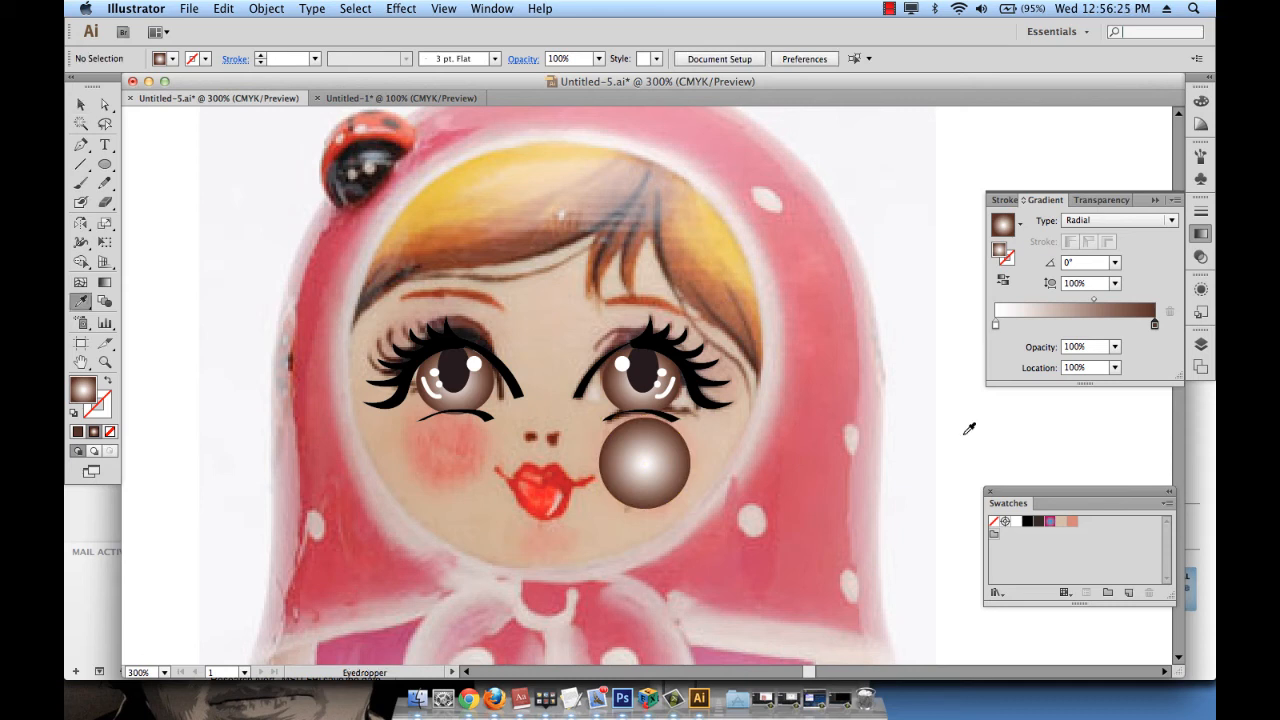
click(719, 425)
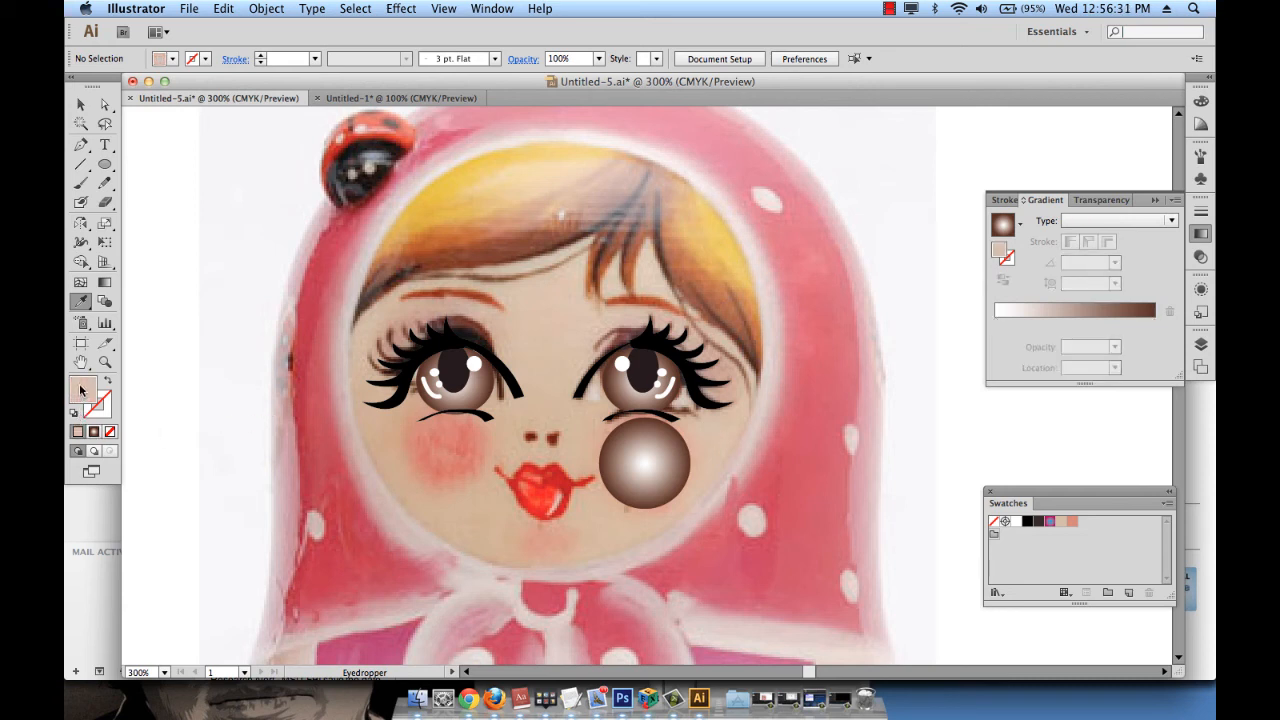
drag(379, 511, 1097, 547)
click(460, 441)
drag(82, 392, 1109, 555)
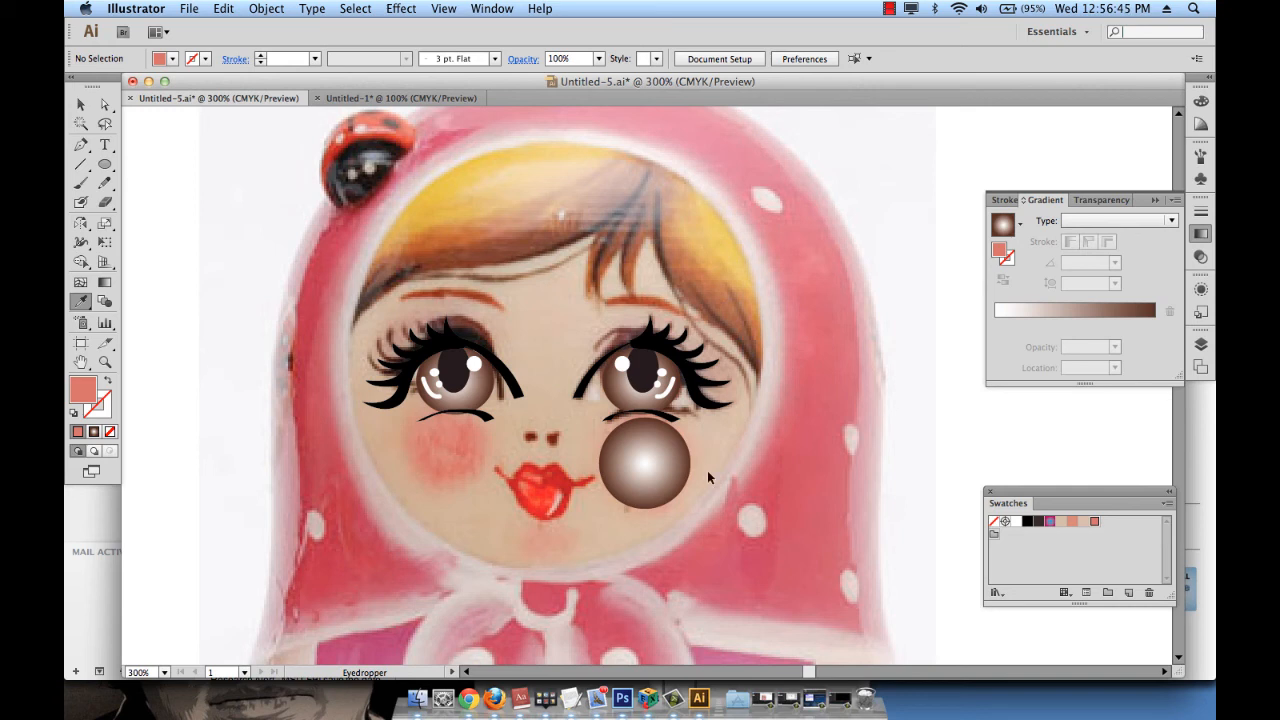
Recolour the cheek circle's radial gradient with the pink swatch at the centre and the skin swatch at the outer edge, then deselect it.
click(663, 470)
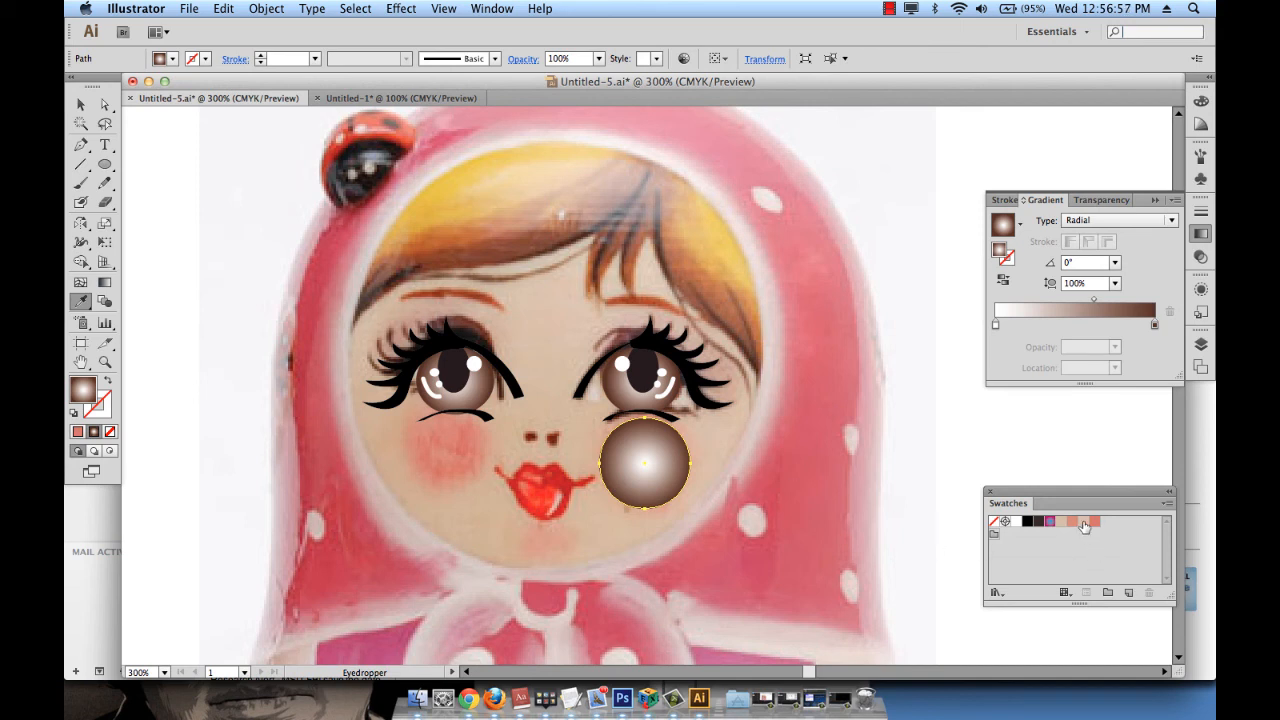
drag(1084, 521, 1155, 326)
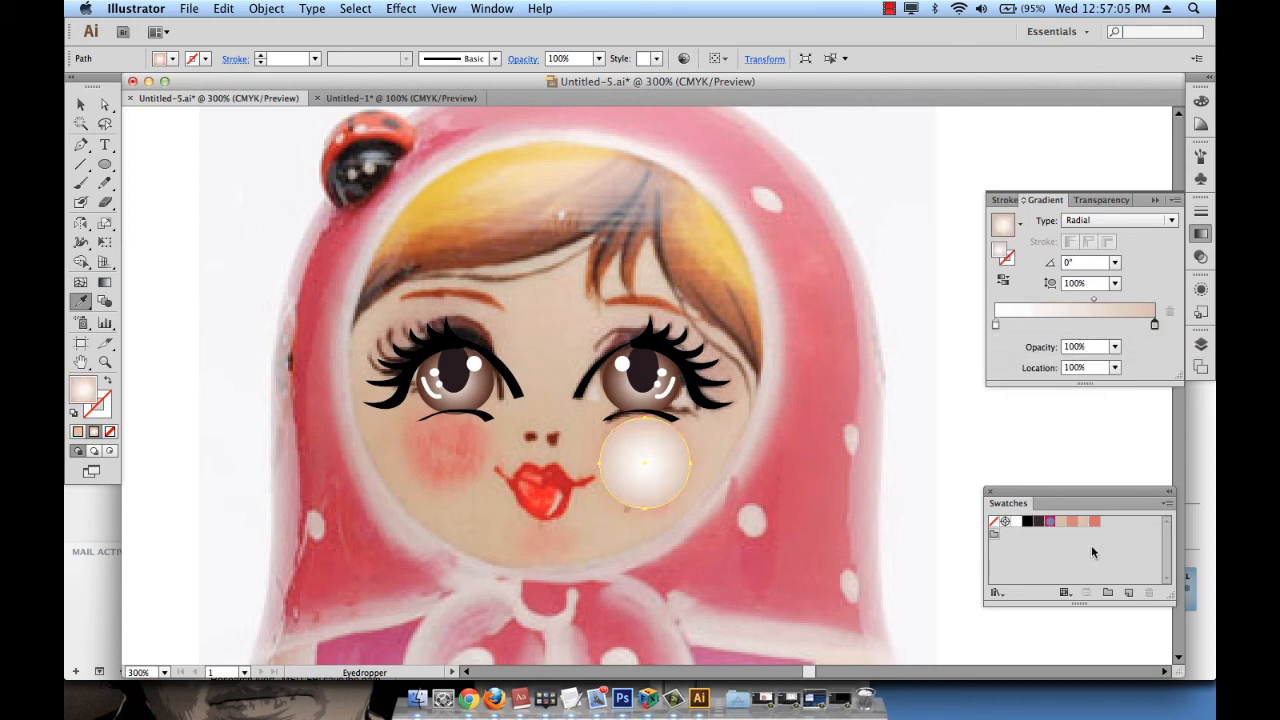
drag(1094, 521, 995, 323)
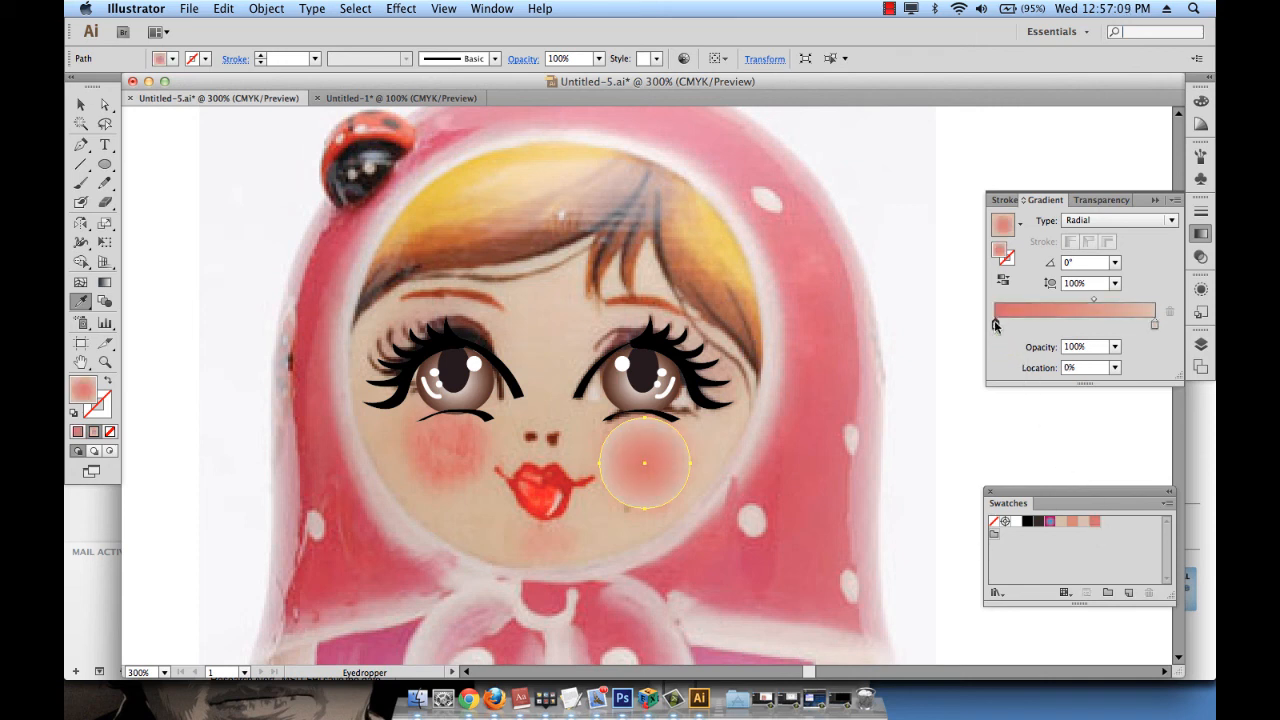
click(995, 324)
click(81, 104)
click(217, 230)
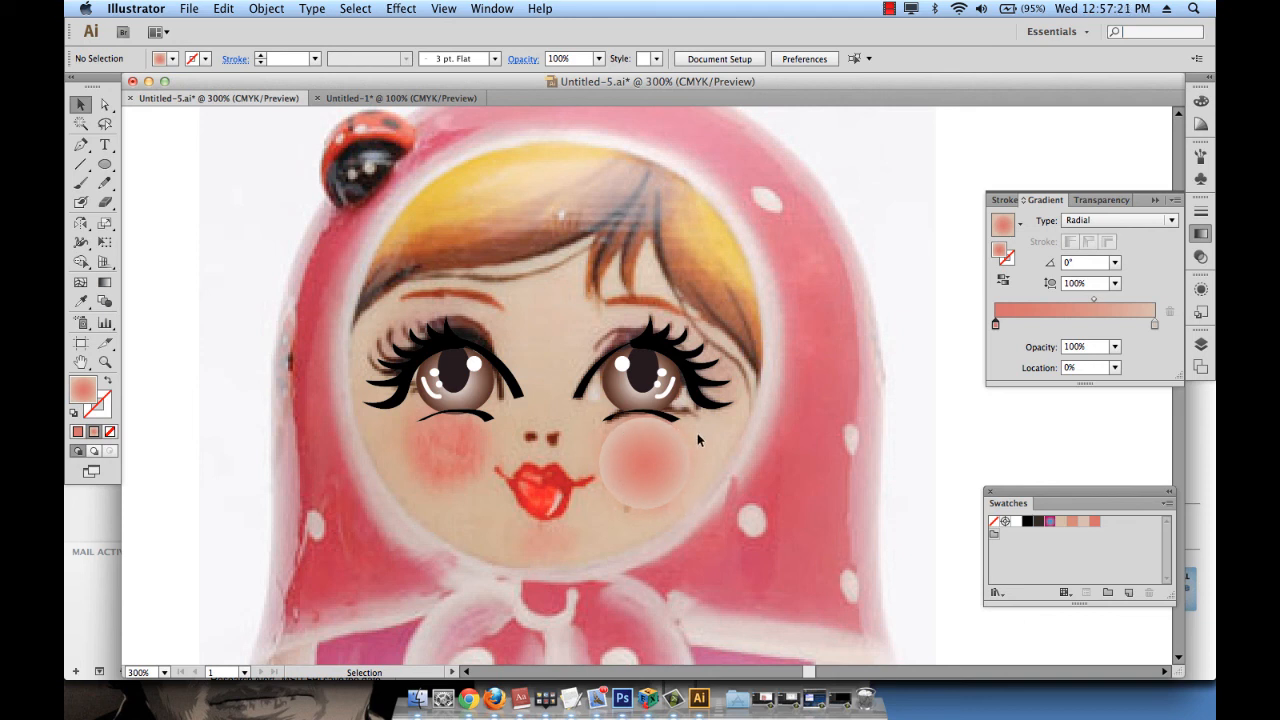
Create a new layer named face and place it directly below the cheek layer.
click(1202, 344)
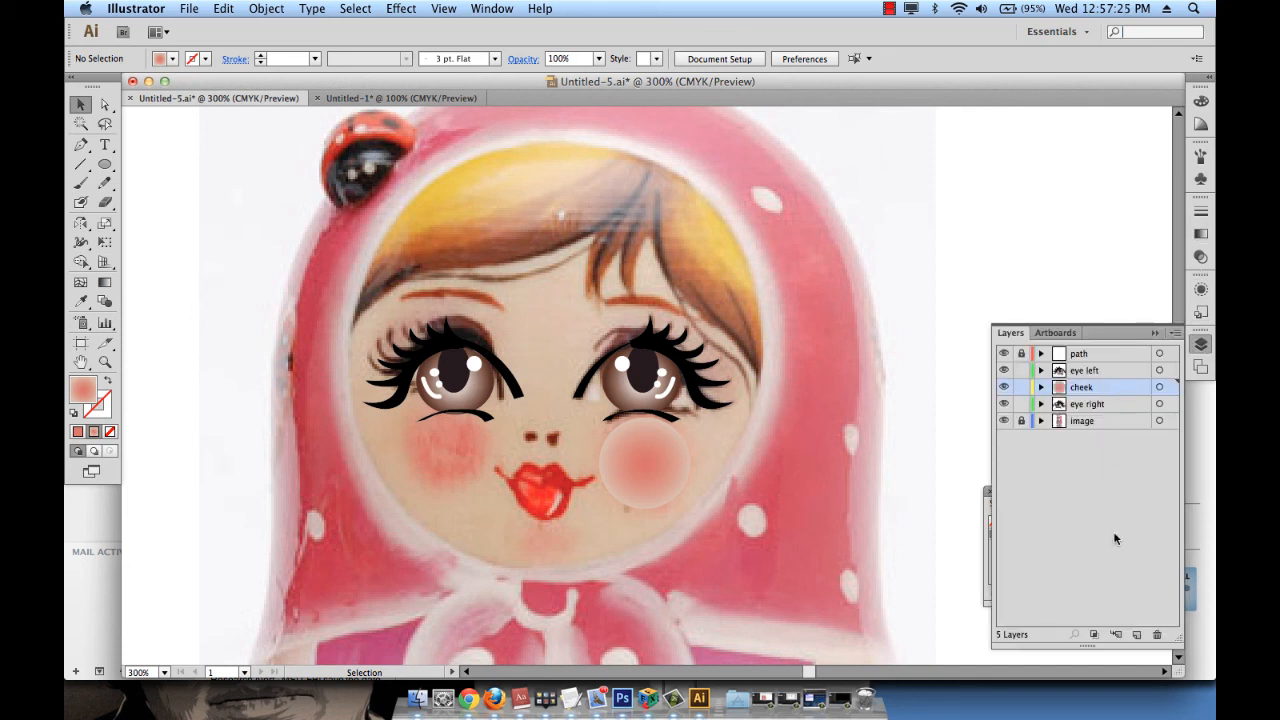
click(1139, 635)
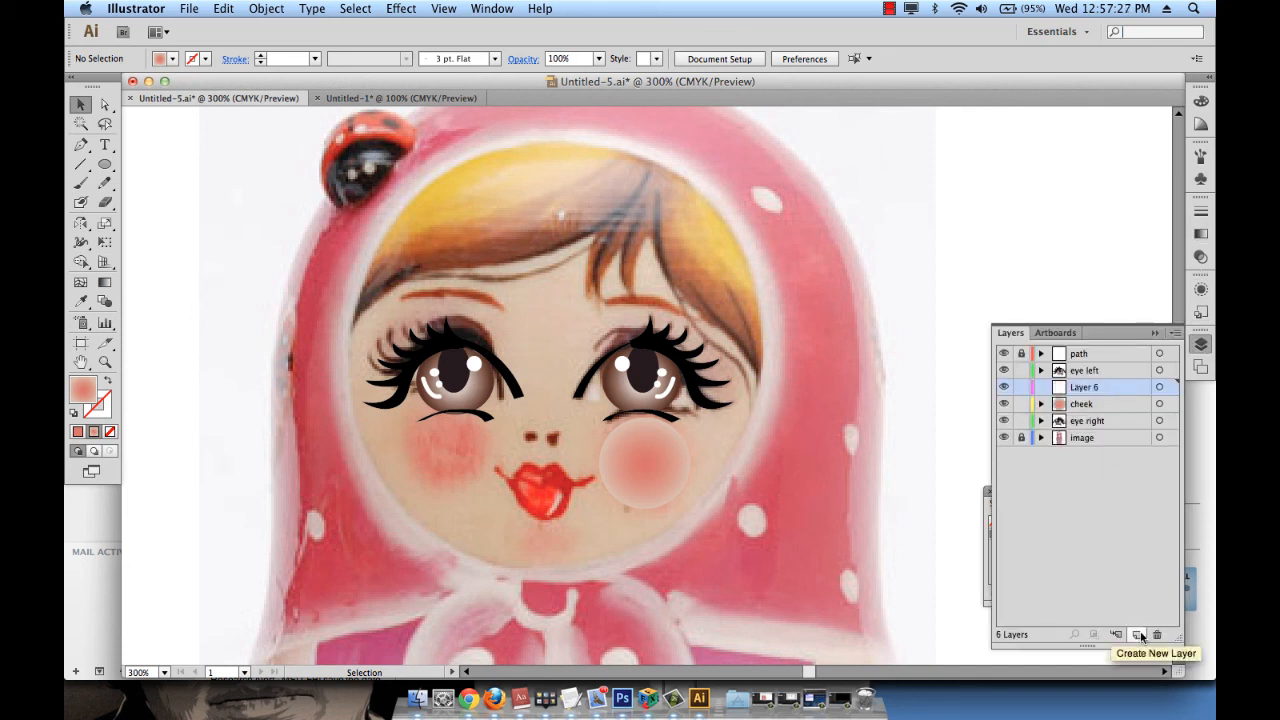
double_click(1085, 388)
text(face)
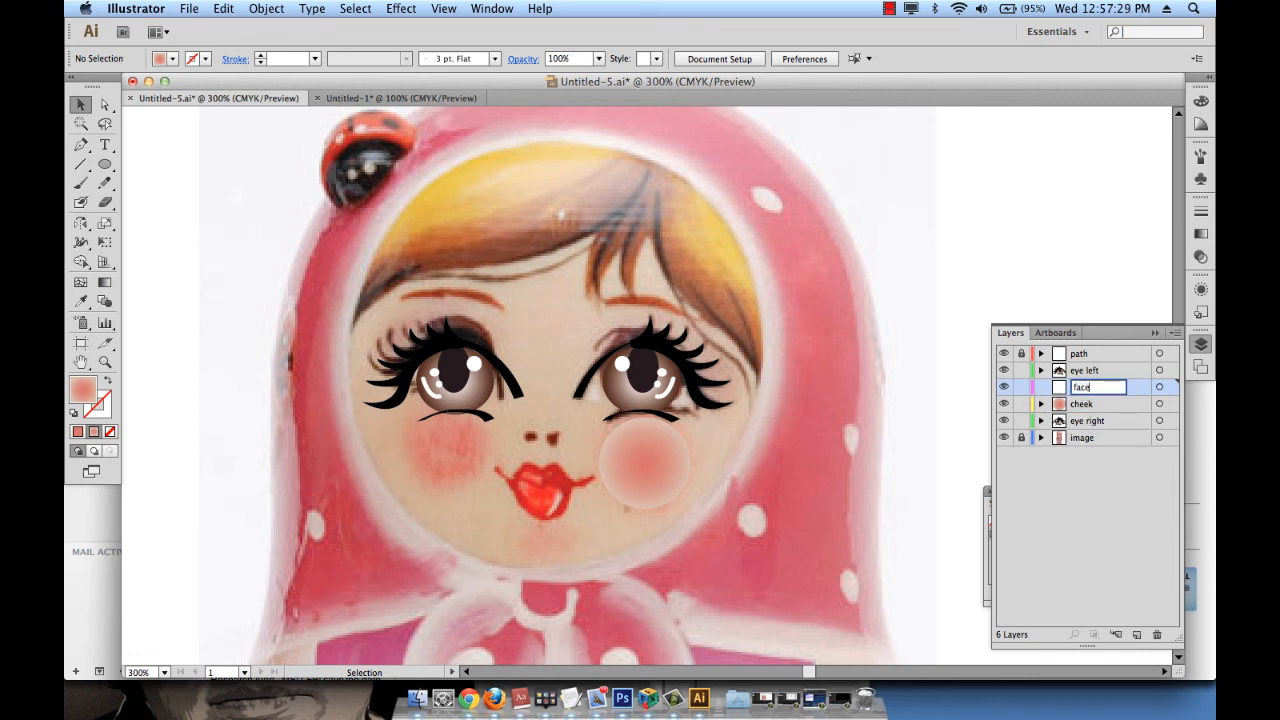
key(Return)
drag(1095, 390, 1094, 418)
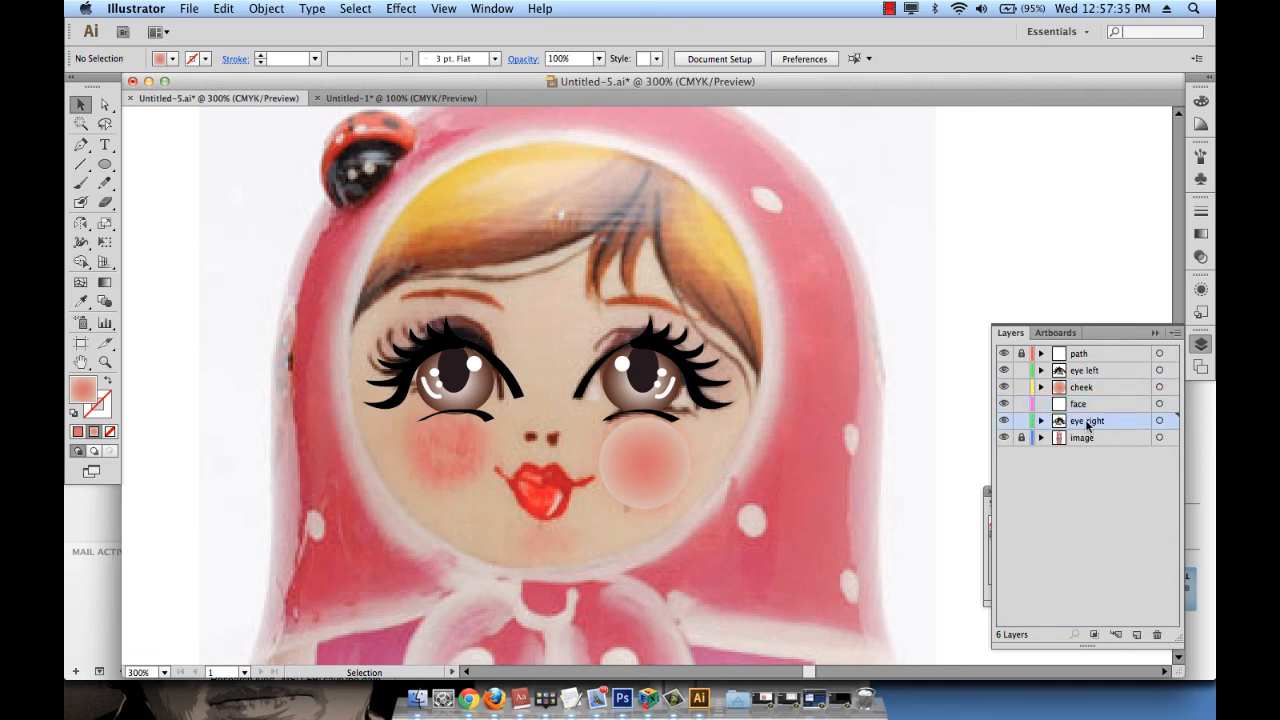
Move the eye right layer between eye left and cheek, undoing its accidental nesting, and collapse the cheek layer.
drag(1088, 424, 1088, 388)
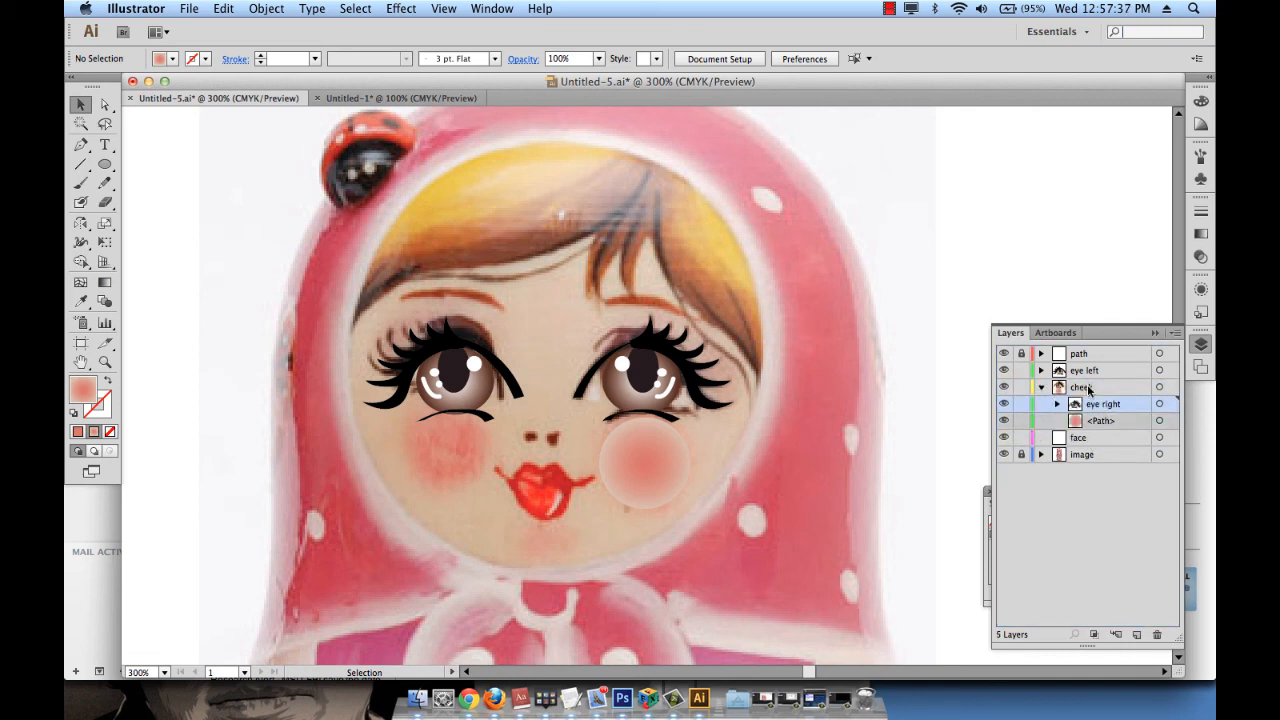
key(super+z)
drag(1090, 440, 1084, 379)
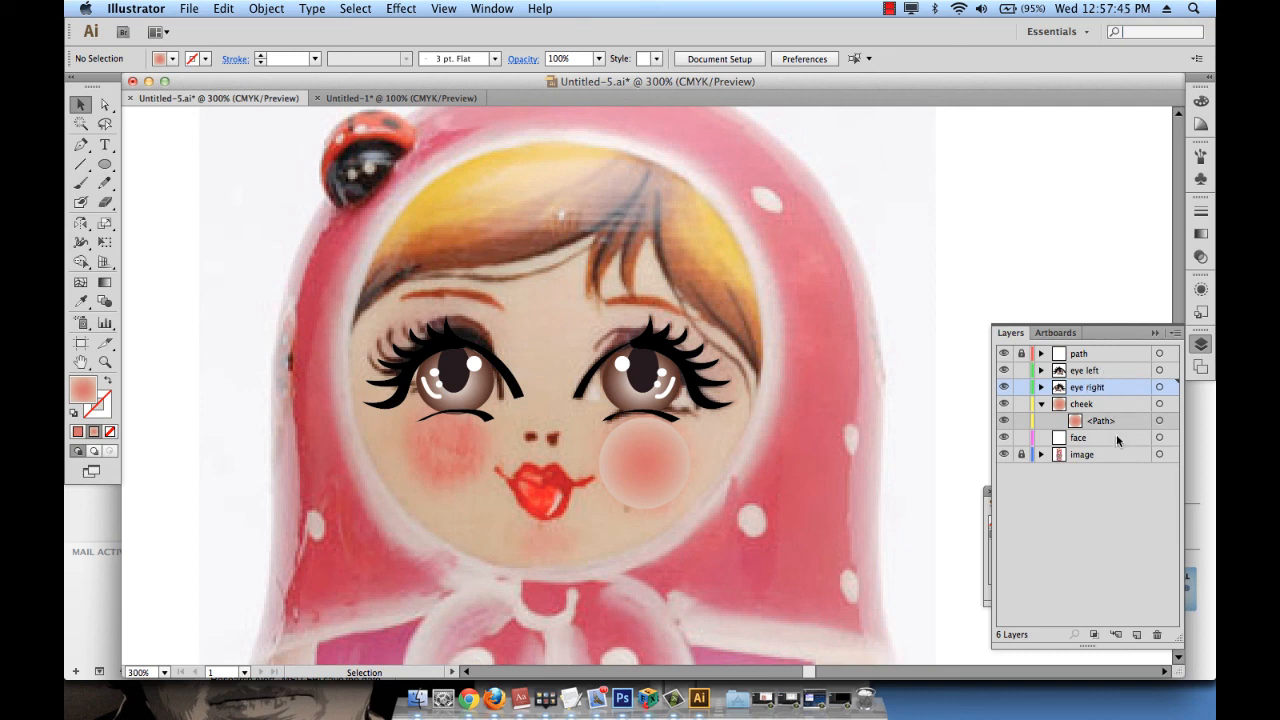
click(1041, 404)
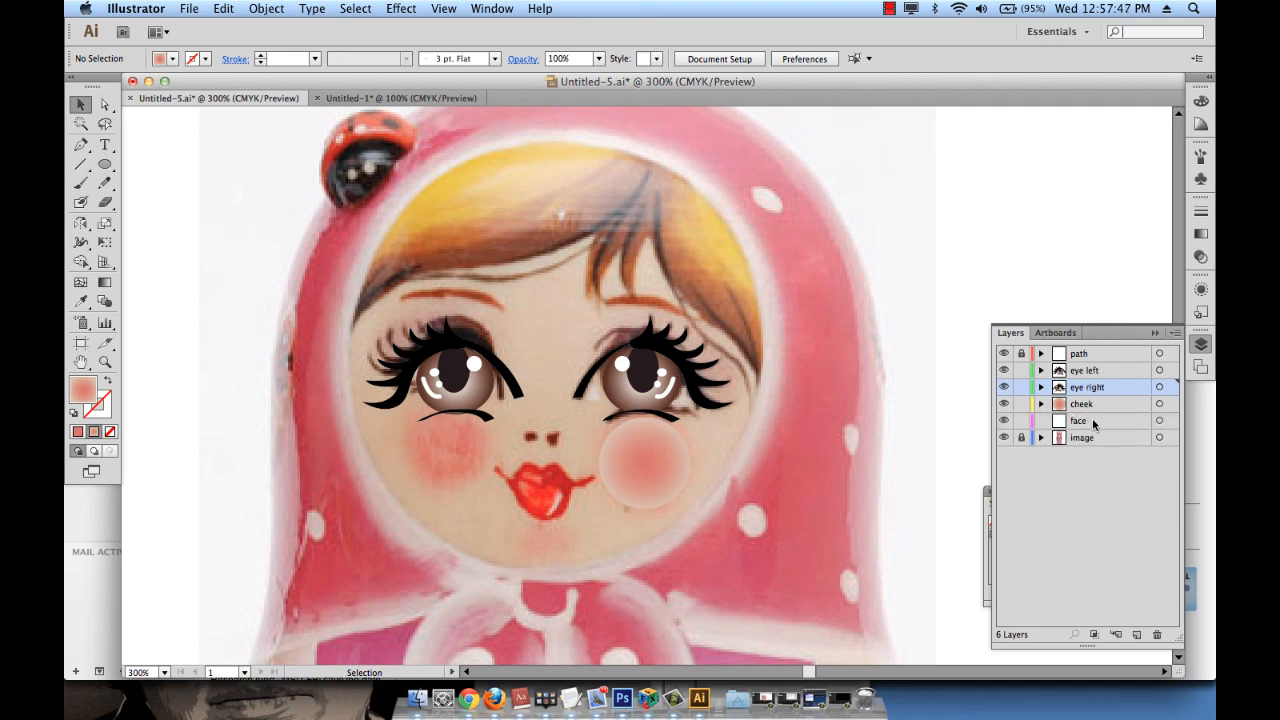
Sample the skin colour between the eyes and draw a large circle over the doll's face on the face layer.
click(1092, 422)
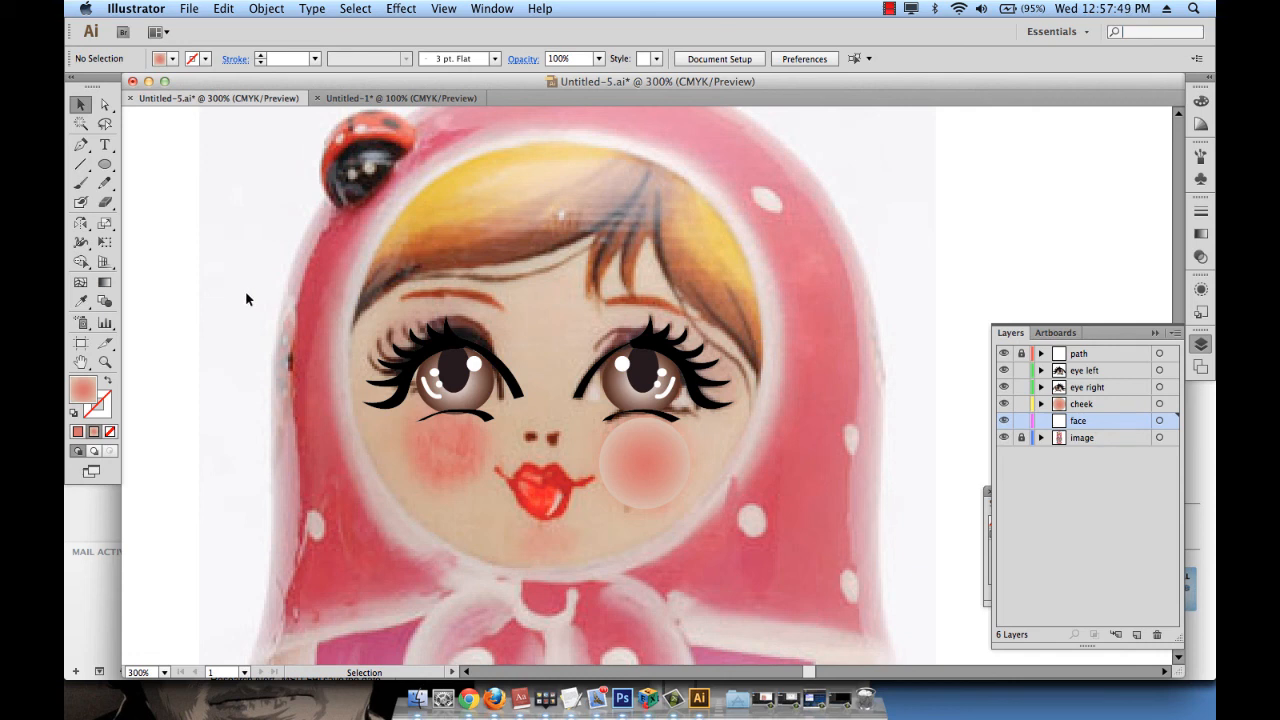
key(i)
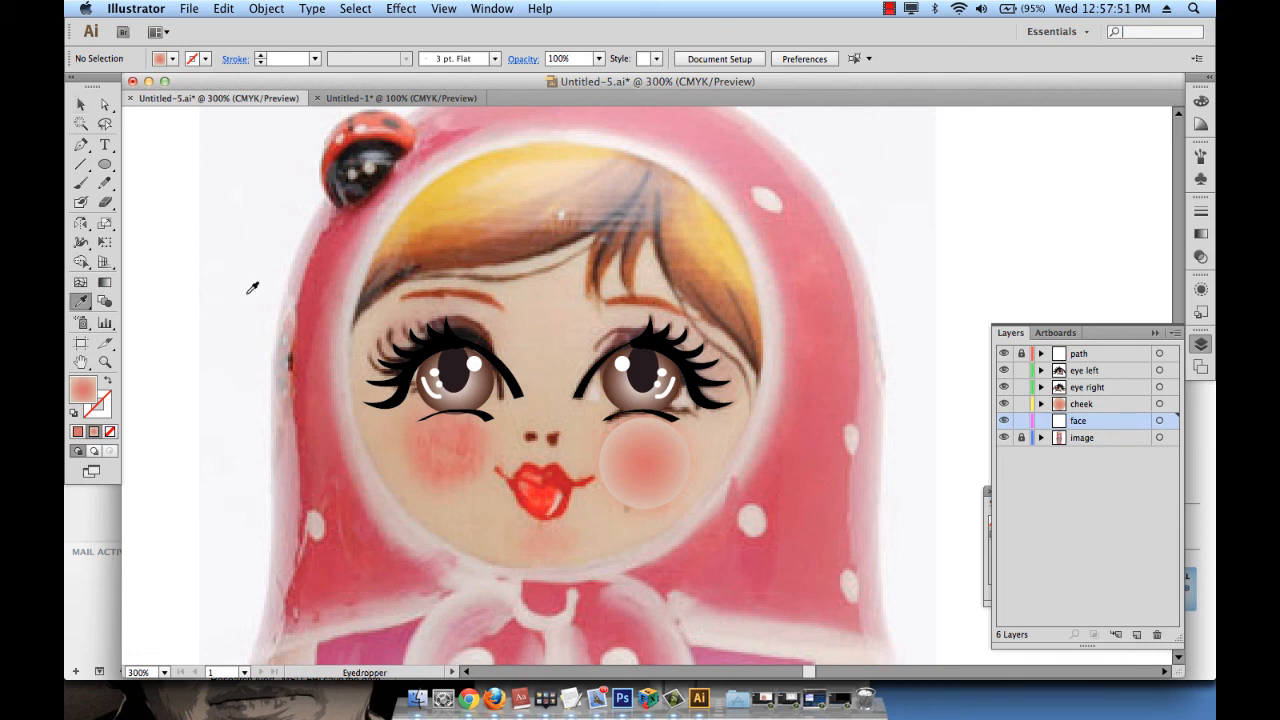
click(562, 354)
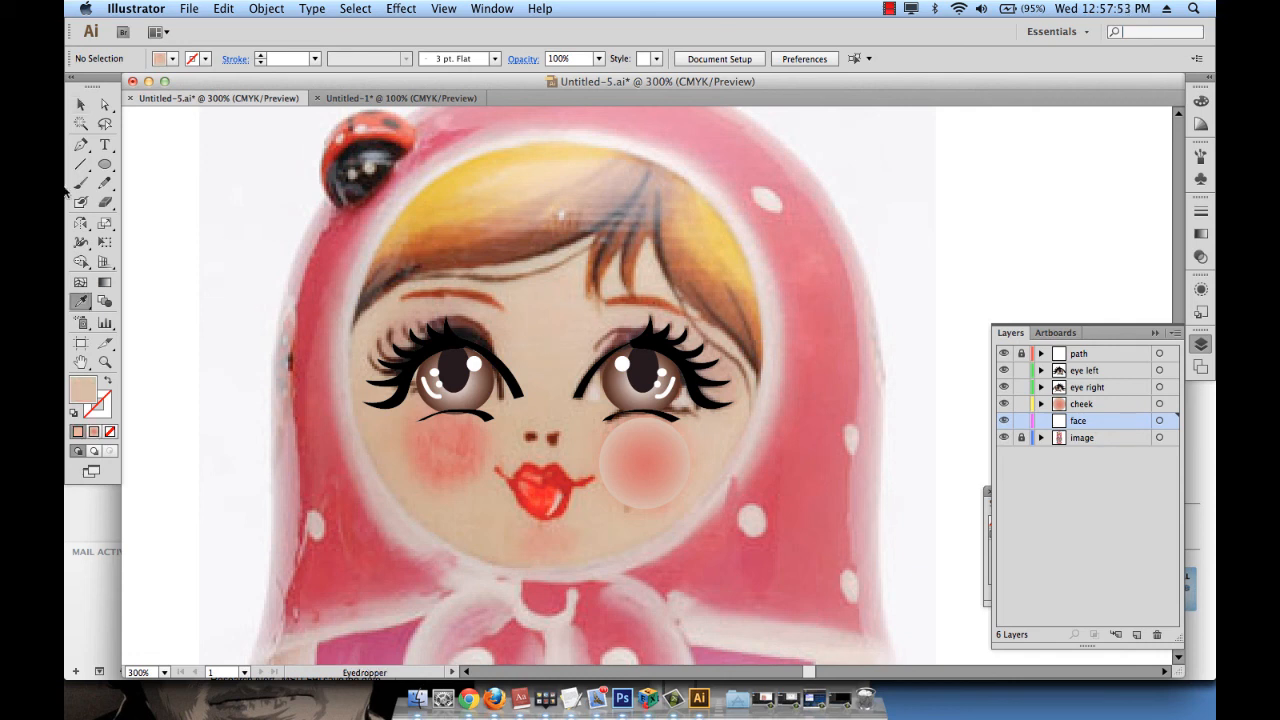
click(110, 168)
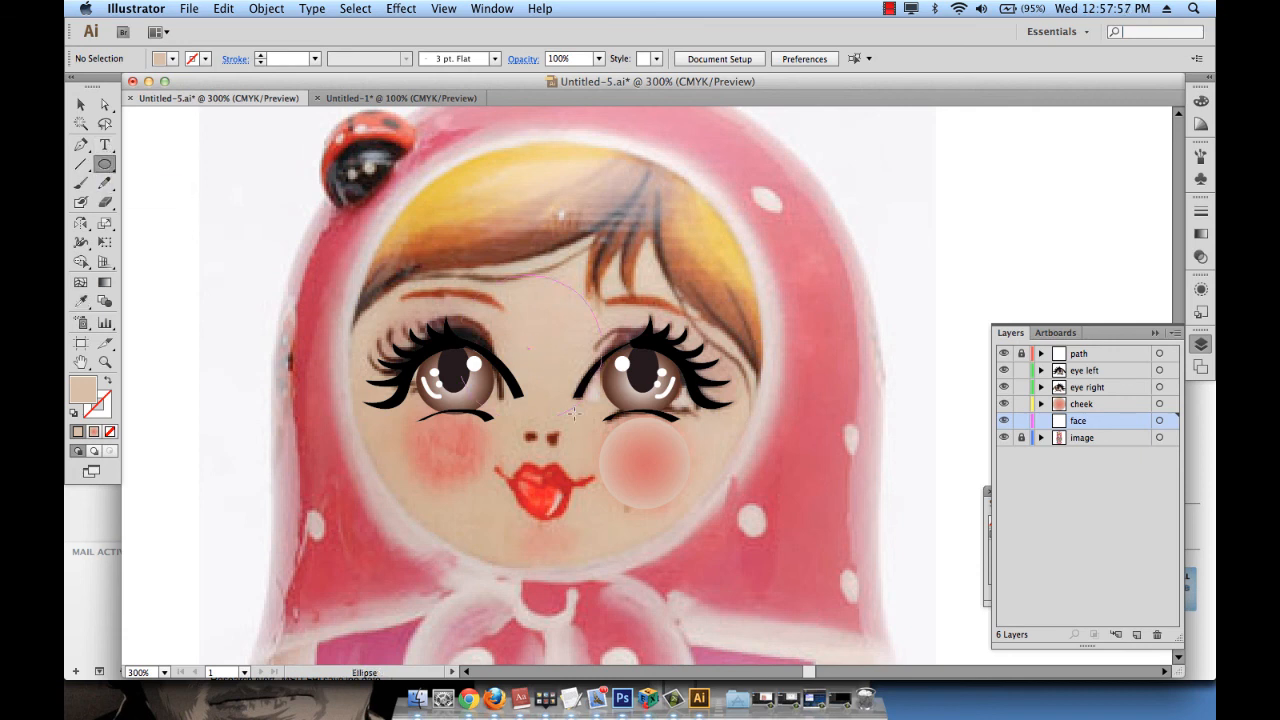
drag(528, 357, 740, 560)
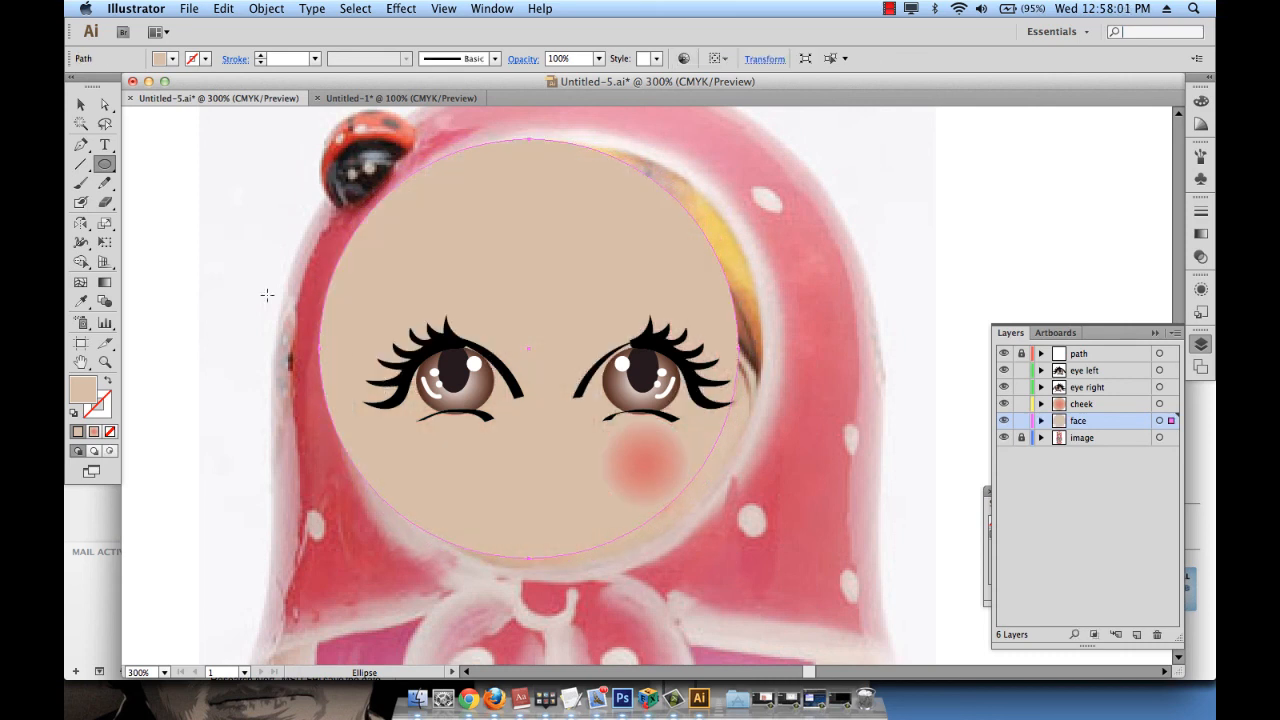
Reposition the face circle and stretch its upper and right edges to match the face opening in the photo.
click(82, 105)
mouse_move(538, 257)
mouse_down()
mouse_move(554, 266)
mouse_move(554, 243)
mouse_move(546, 254)
mouse_up()
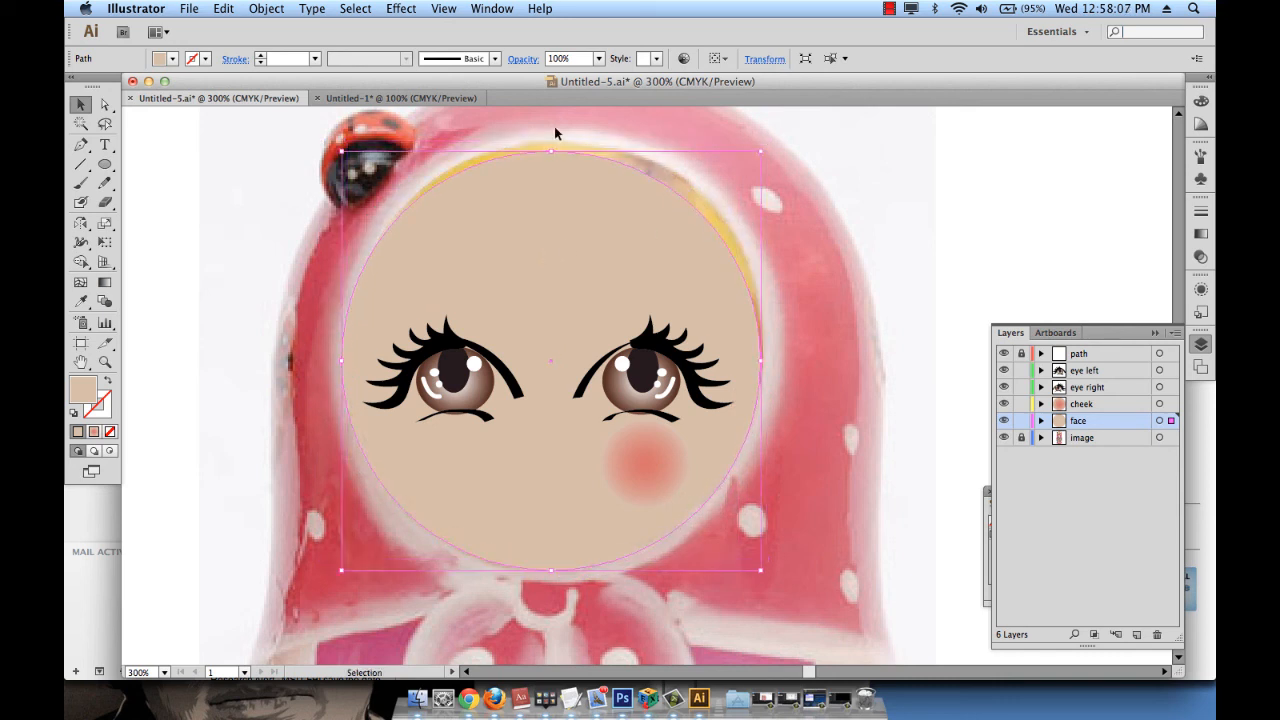
drag(552, 150, 551, 141)
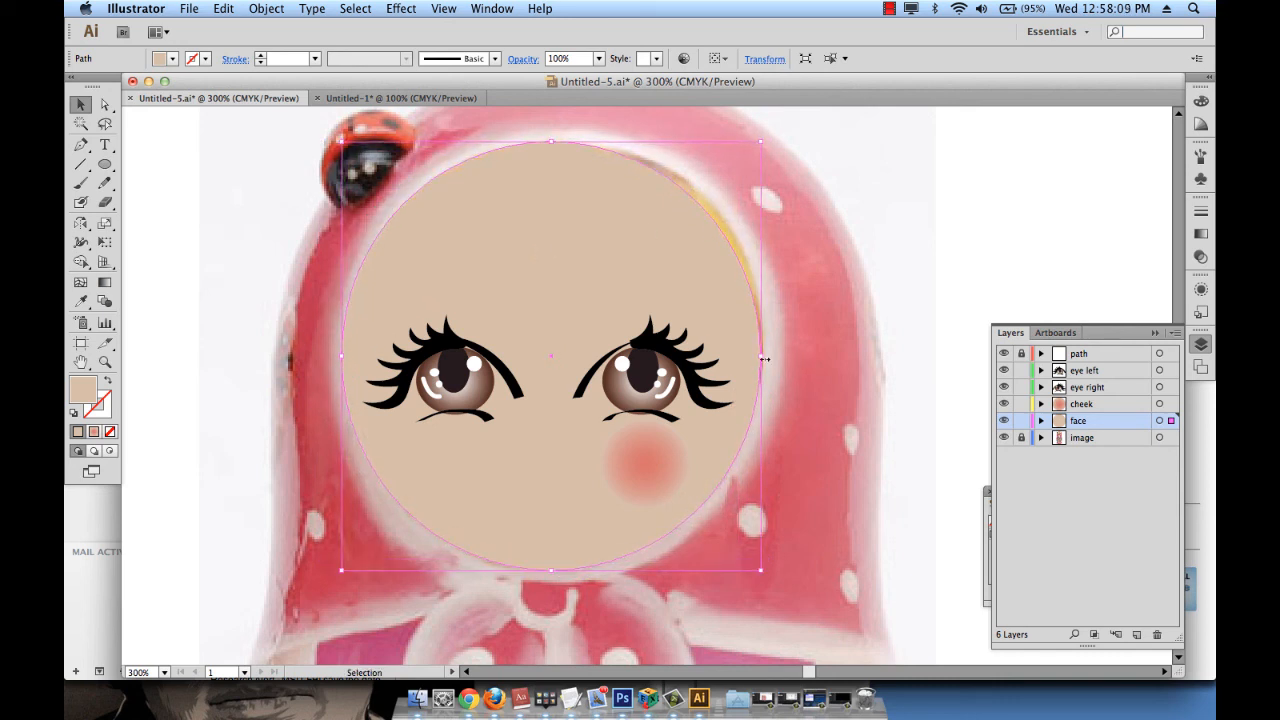
drag(764, 358, 771, 358)
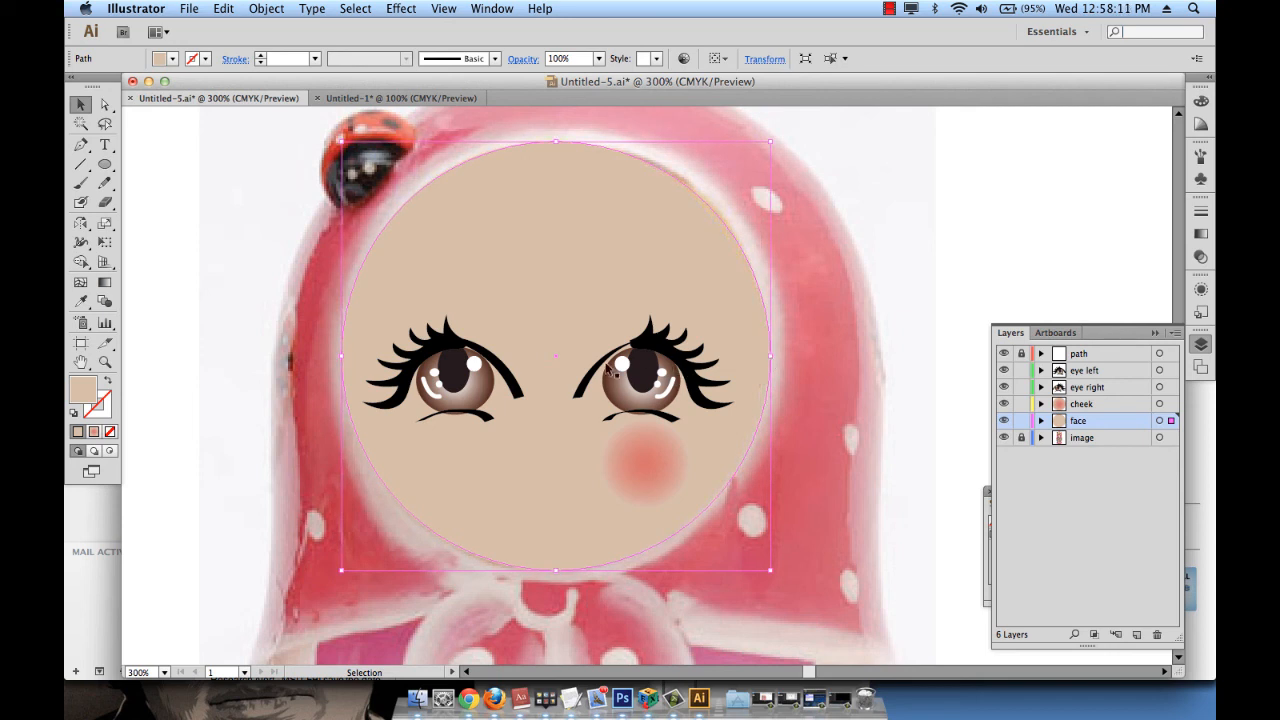